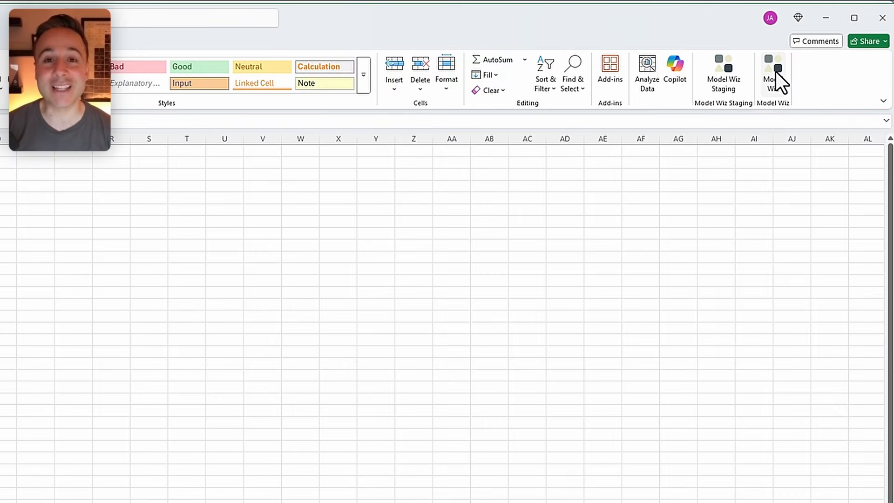
- Use the Model Wiz add-in to download a financial model covering Jan 2024 to Dec 2026
{"action": "left_click", "coordinate": [775, 71]}
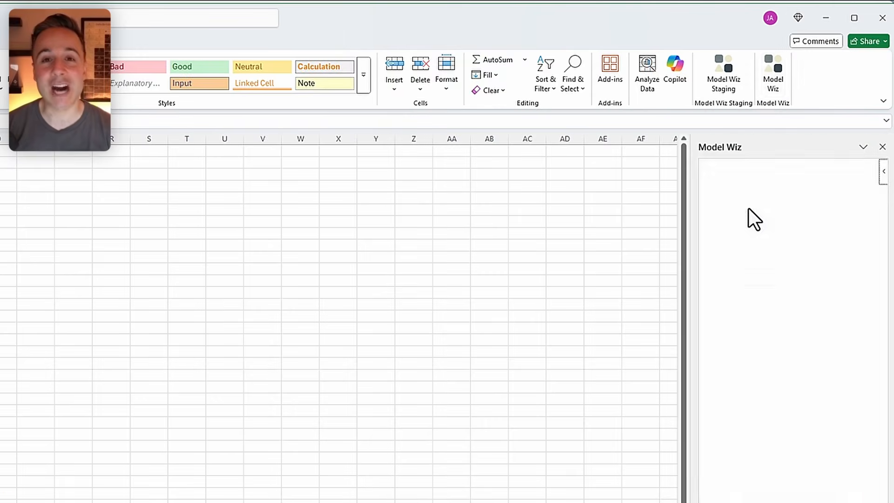
{"action": "left_click", "coordinate": [790, 260]}
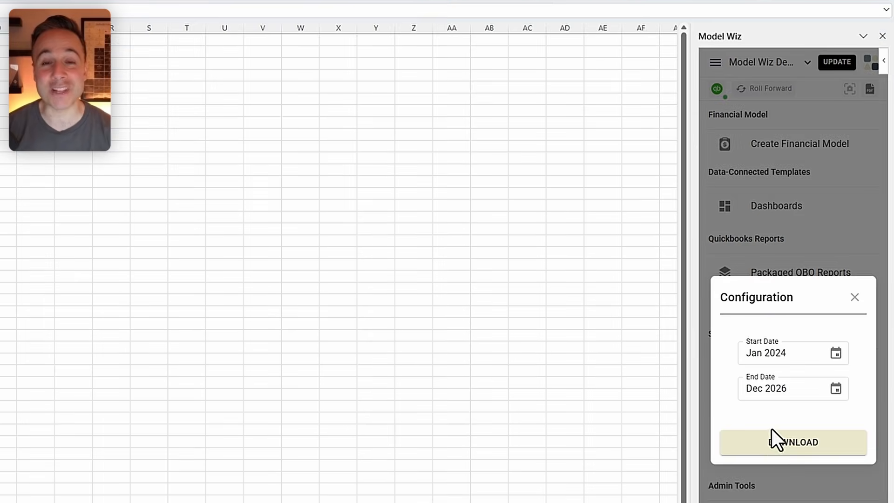
{"action": "left_click", "coordinate": [782, 438]}
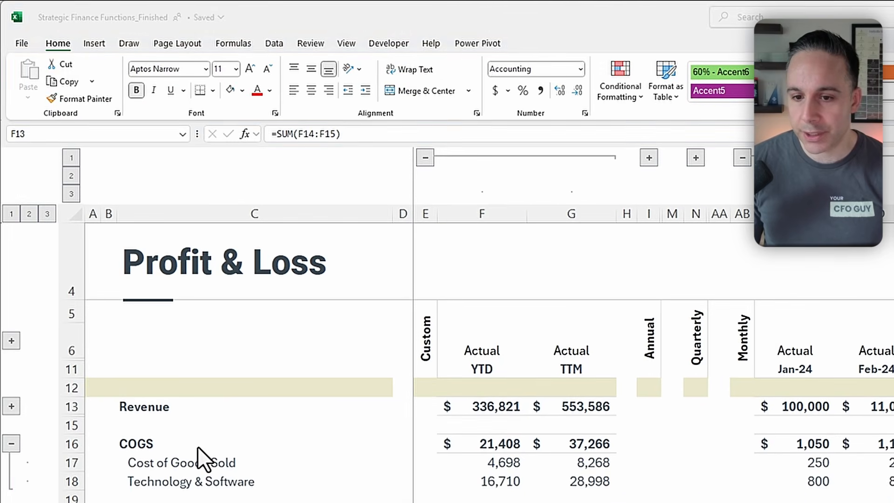
- Review the Profit & Loss, Balance Sheet and Cash Flows sections of the finished Pitch Deck sheet
{"action": "left_click", "coordinate": [198, 446]}
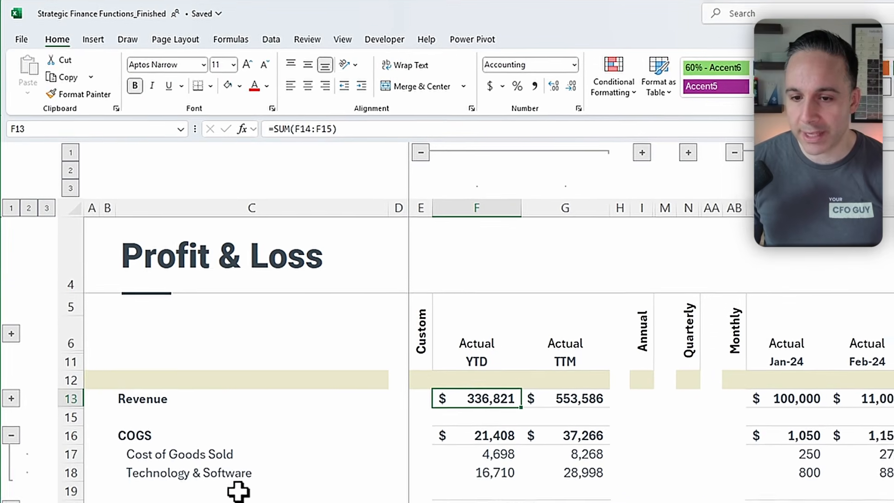
{"action": "scroll", "coordinate": [192, 367], "scroll_direction": "down", "scroll_amount": 5}
{"action": "scroll", "coordinate": [169, 297], "scroll_direction": "down", "scroll_amount": 10}
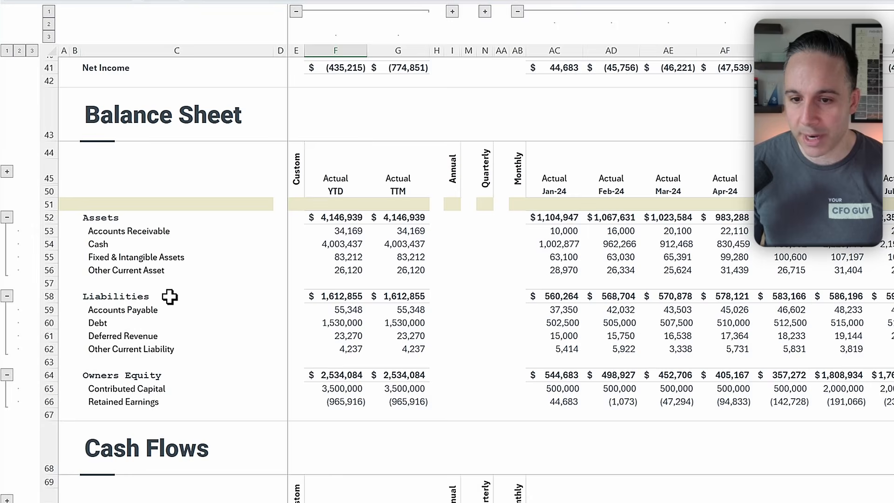
{"action": "scroll", "coordinate": [170, 297], "scroll_direction": "down", "scroll_amount": 3}
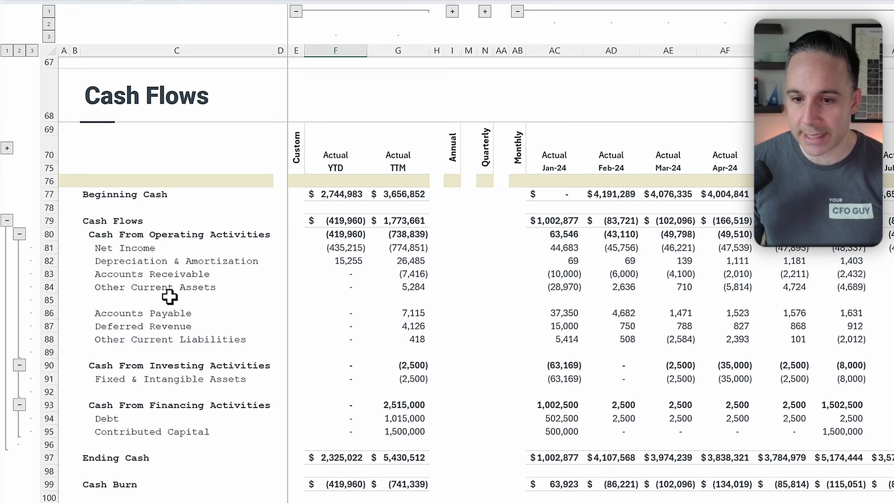
{"action": "scroll", "coordinate": [170, 296], "scroll_direction": "up", "scroll_amount": 13}
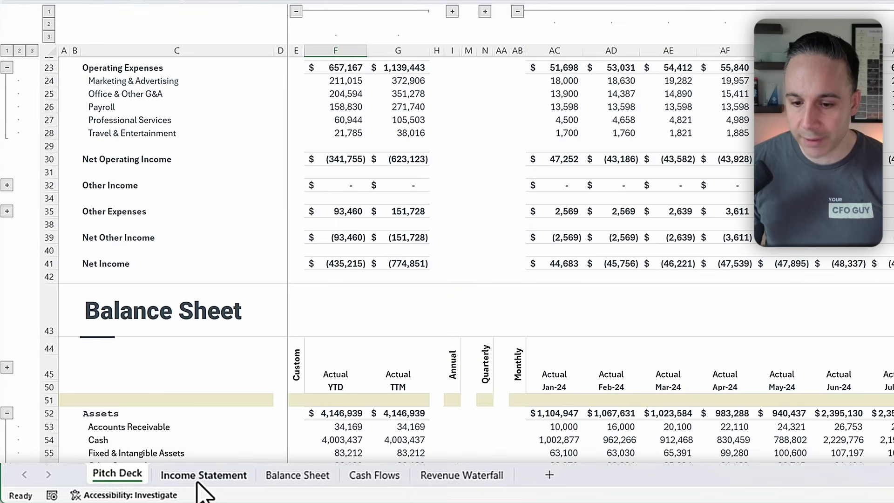
- Look through the monthly data and summary categories on the Income Statement, Balance Sheet and Cash Flows sheets
{"action": "left_click", "coordinate": [199, 478]}
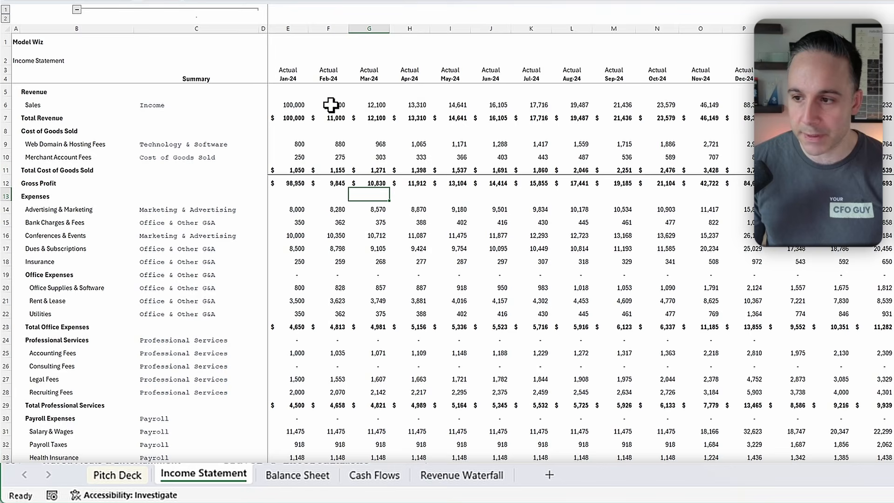
{"action": "left_click", "coordinate": [666, 326]}
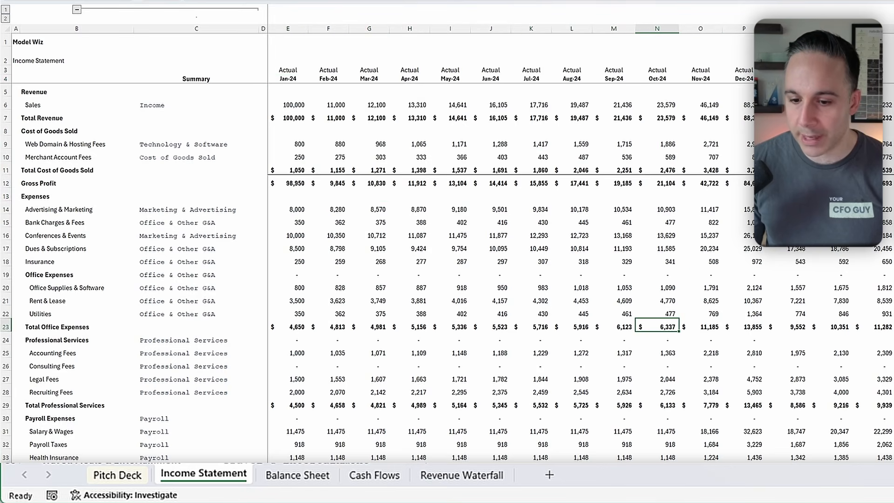
{"action": "left_click", "coordinate": [299, 475]}
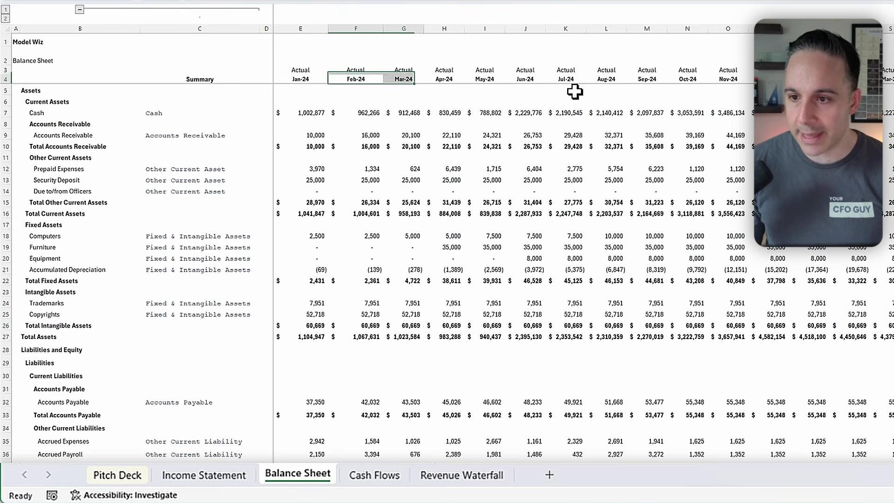
{"action": "left_click_drag", "start_coordinate": [575, 91], "coordinate": [679, 128]}
{"action": "left_click", "coordinate": [686, 169]}
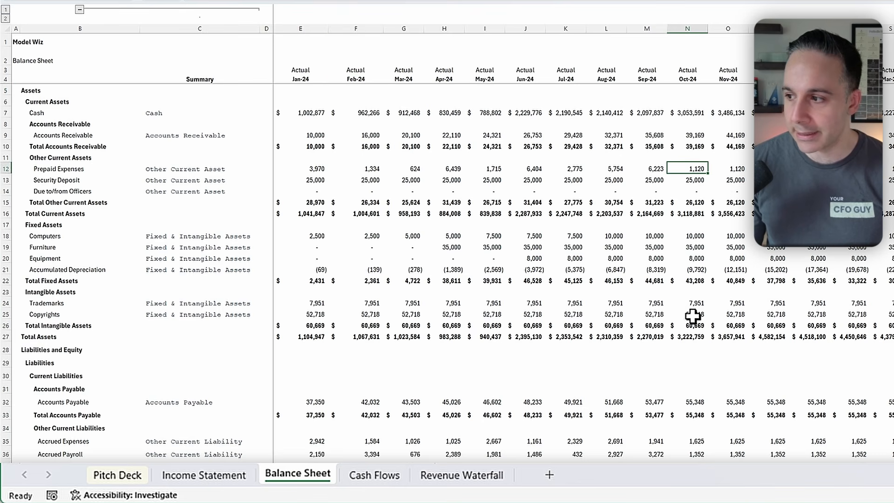
{"action": "left_click", "coordinate": [379, 478]}
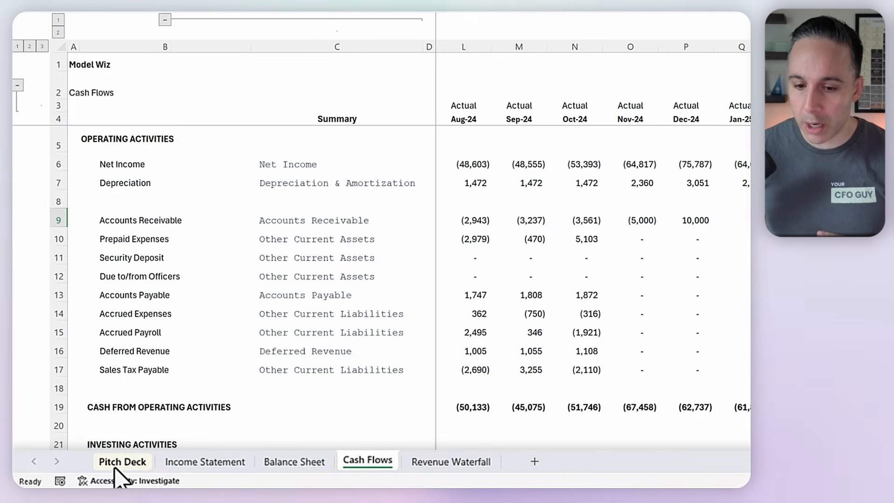
- Return to the Pitch Deck's Profit & Loss, collapse the Custom columns and expand the Annual columns to view them
{"action": "left_click", "coordinate": [117, 466]}
{"action": "scroll", "coordinate": [418, 326], "scroll_direction": "up", "scroll_amount": 6}
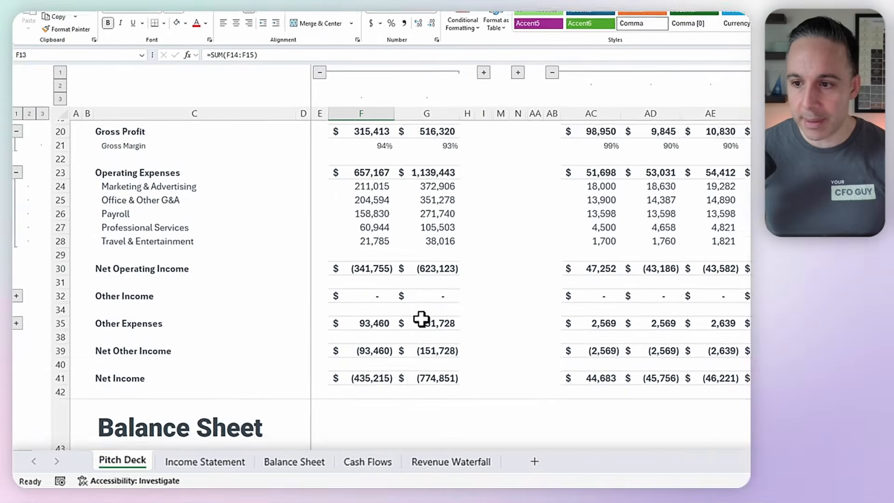
{"action": "left_click", "coordinate": [373, 272]}
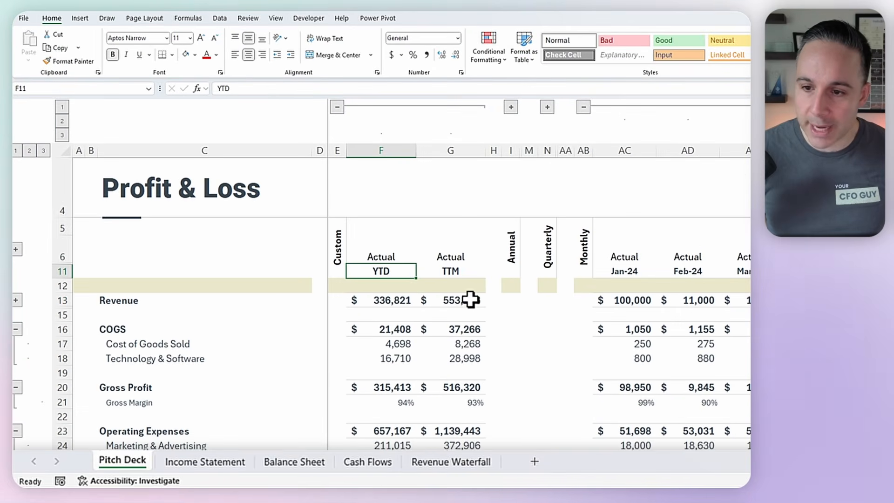
{"action": "left_click", "coordinate": [337, 106]}
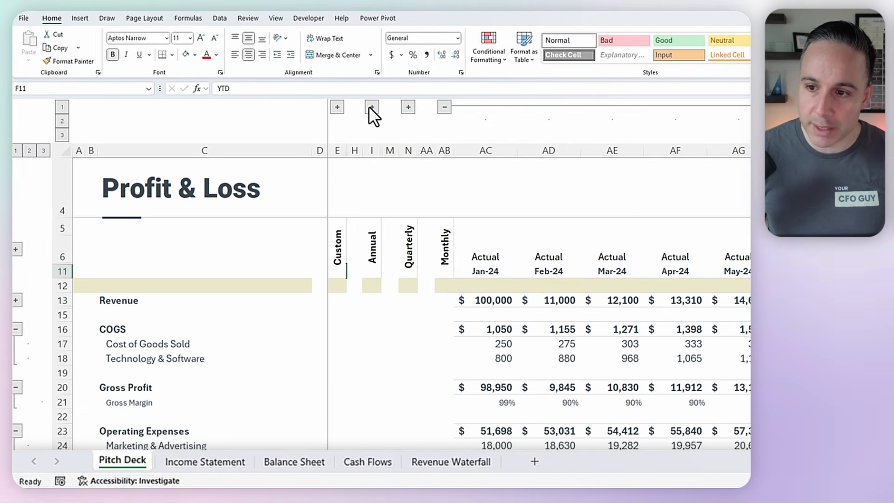
{"action": "left_click", "coordinate": [370, 107]}
{"action": "left_click", "coordinate": [419, 311]}
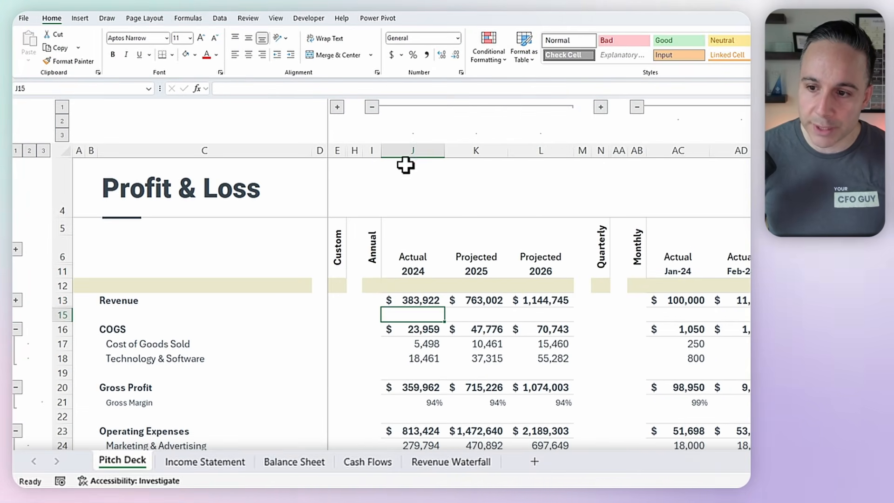
- Collapse the Annual columns, view the Quarterly columns and collapse them, and review the monthly Profit & Loss figures
{"action": "left_click", "coordinate": [372, 106]}
{"action": "left_click", "coordinate": [408, 106]}
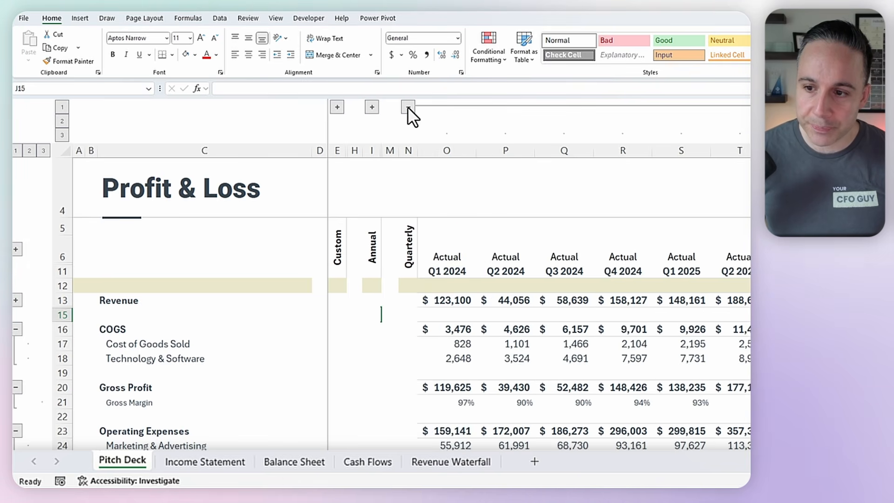
{"action": "left_click", "coordinate": [408, 107]}
{"action": "left_click", "coordinate": [546, 305]}
{"action": "scroll", "coordinate": [546, 305], "scroll_direction": "right", "scroll_amount": 5}
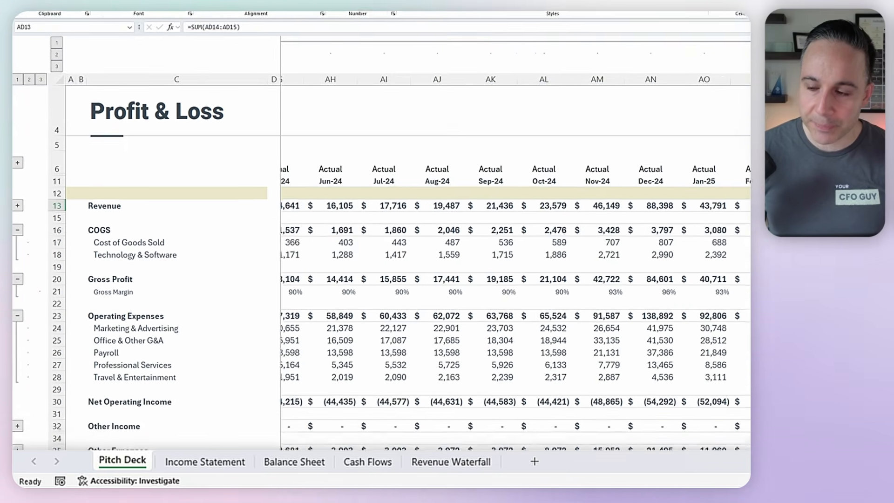
{"action": "scroll", "coordinate": [546, 305], "scroll_direction": "left", "scroll_amount": 10}
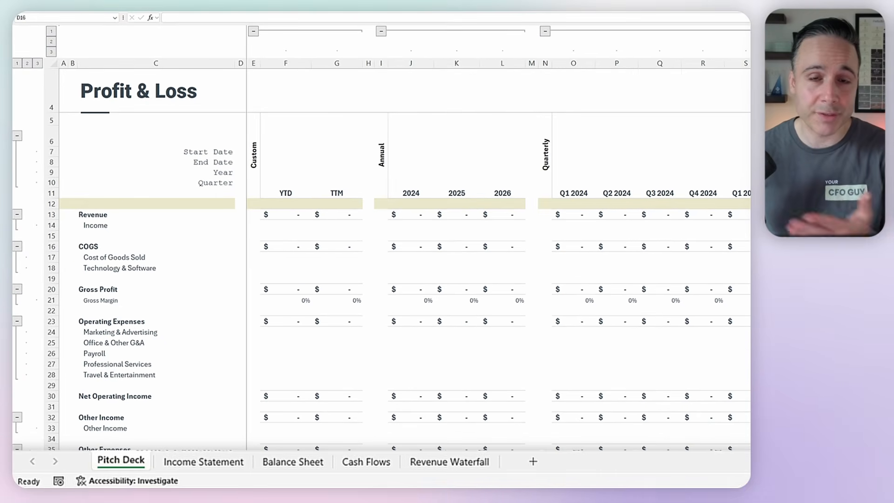
- Set the first monthly Start Date in AC7 to 1/1/2024 and its End Date in AC8 to =EOMONTH(AC7,0)
{"action": "scroll", "coordinate": [498, 261], "scroll_direction": "right", "scroll_amount": 8}
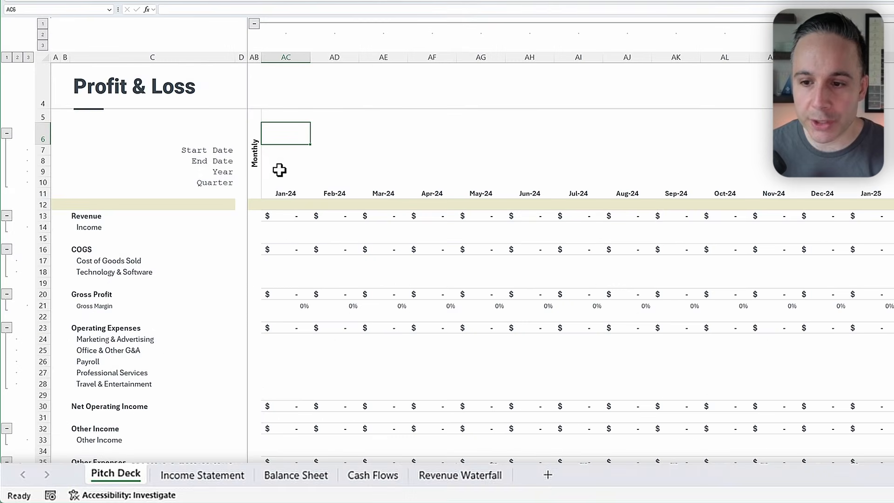
{"action": "type", "text": "1/"}
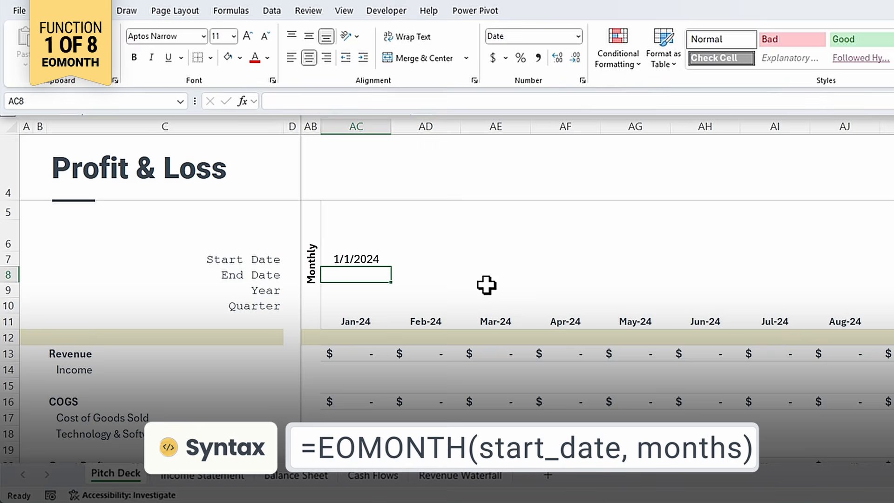
{"action": "type", "text": "=eomonth("}
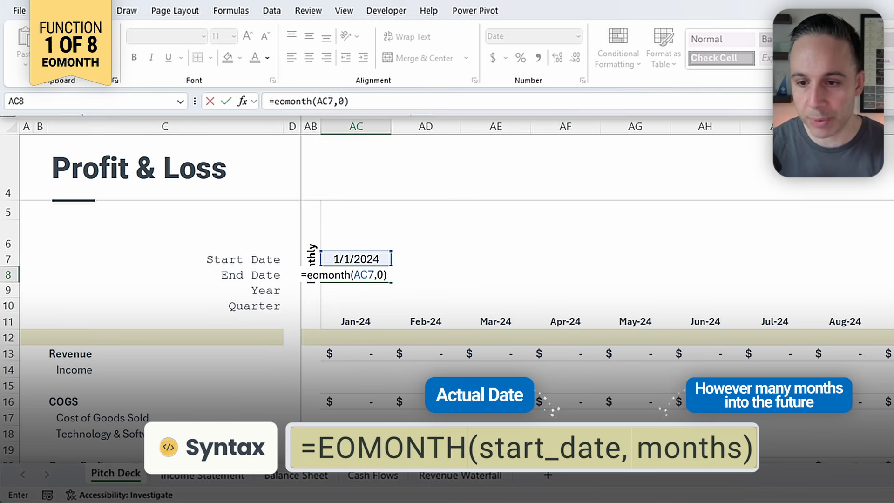
{"action": "key", "text": "Return"}
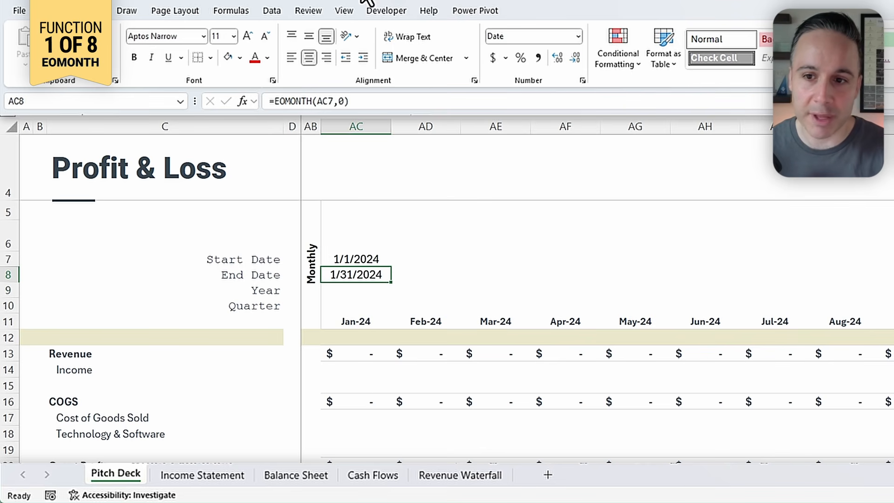
- Try 1 and -1 as the months argument of the EOMONTH formula in AC8, and restore it to 0
{"action": "left_click", "coordinate": [342, 101]}
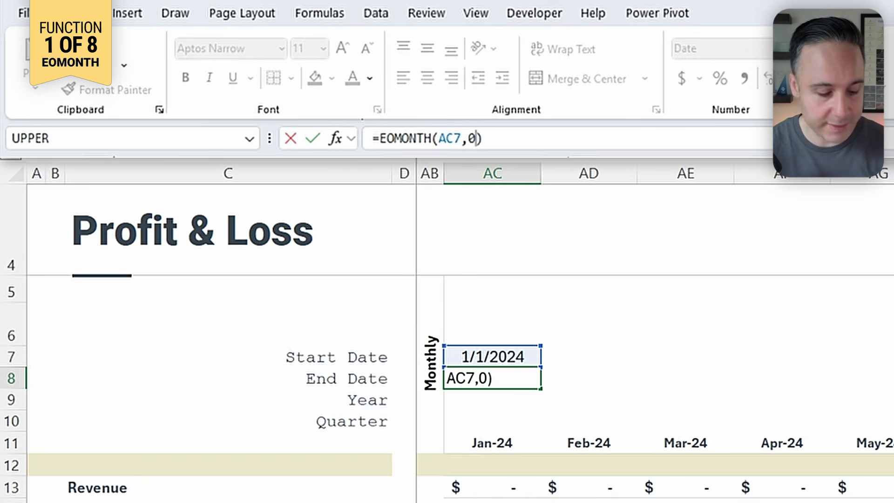
{"action": "key", "text": "Return"}
{"action": "key", "text": "Up"}
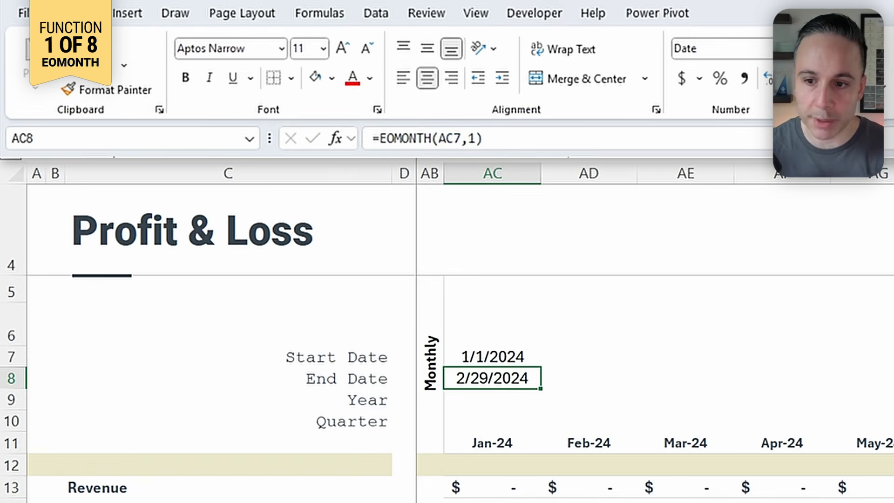
{"action": "left_click", "coordinate": [470, 138]}
{"action": "key", "text": "Return"}
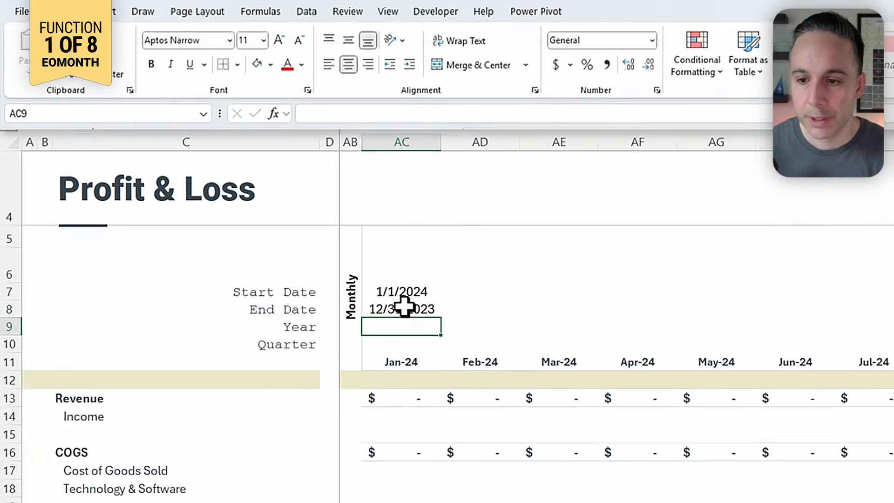
{"action": "left_click", "coordinate": [492, 377]}
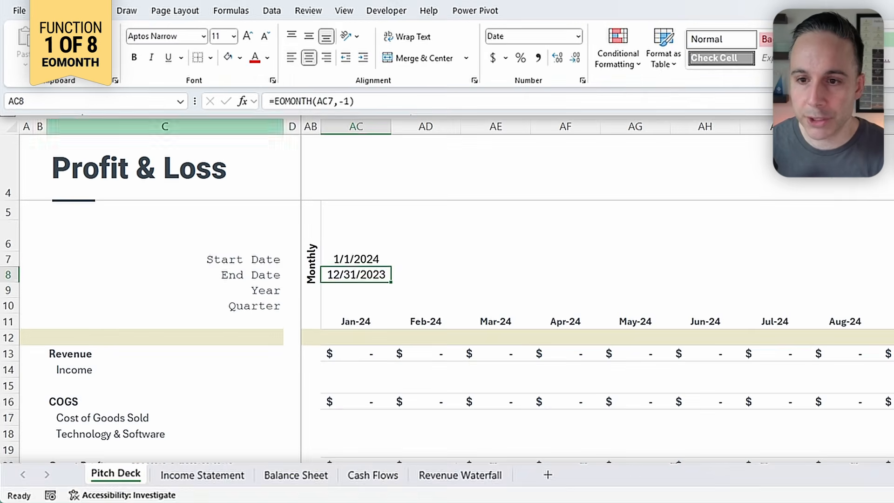
{"action": "left_click", "coordinate": [352, 101]}
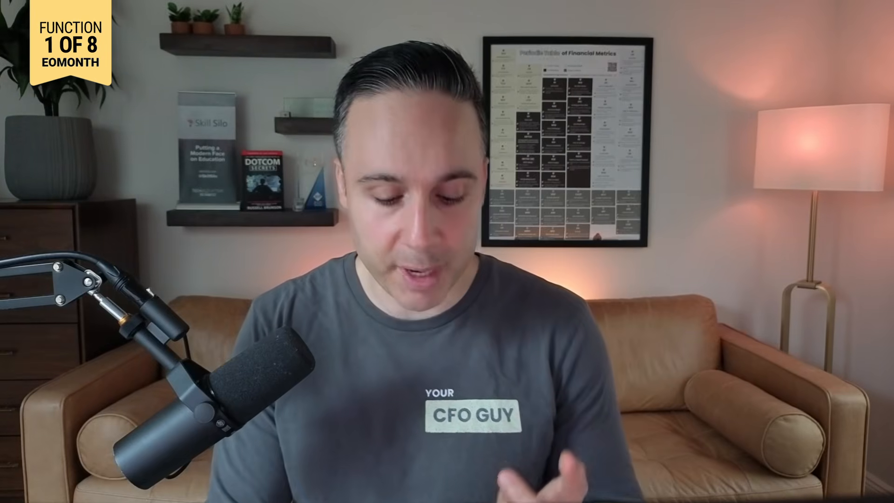
- Enter =AC8+1 as the February Start Date in AD7 and copy the January End Date formula into AD8
{"action": "key", "text": "Left"}
{"action": "key", "text": "Down"}
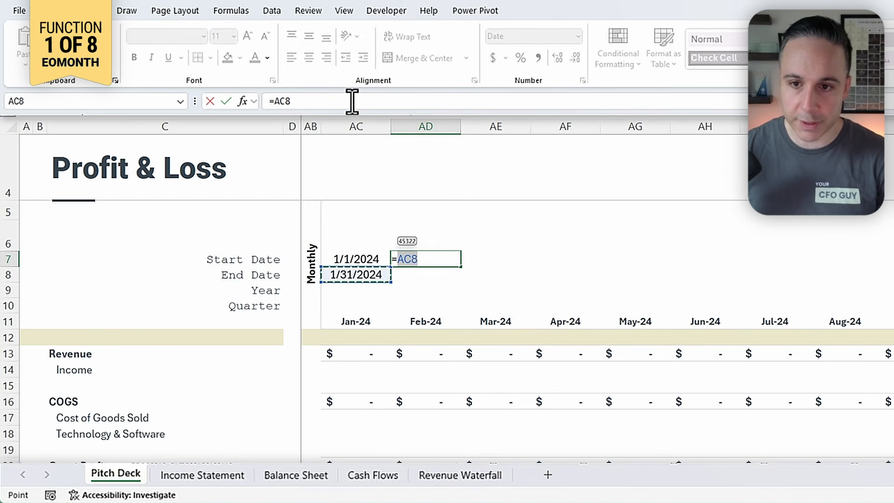
{"action": "type", "text": "+1"}
{"action": "key", "text": "Return"}
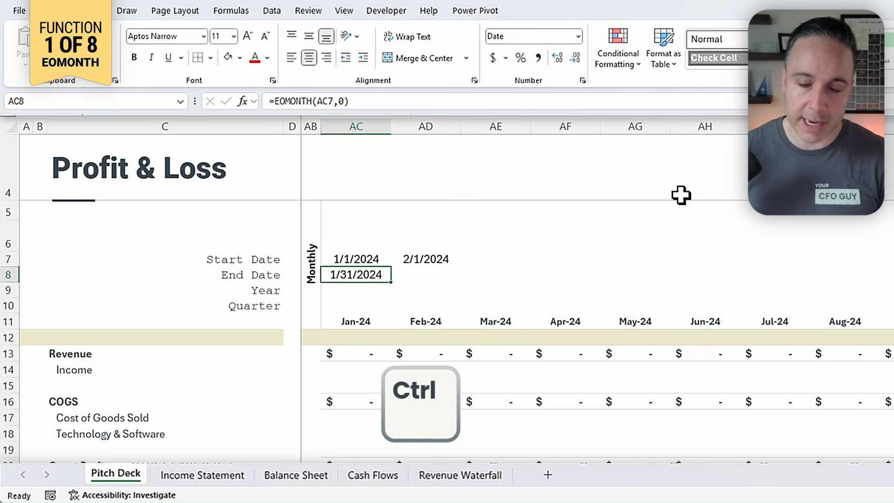
{"action": "key", "text": "Right"}
{"action": "type", "text": "2/29/2024"}
- Copy the February Start Date and End Date formulas in AD7:AD8 across all the remaining monthly columns
{"action": "key", "text": "shift+Up"}
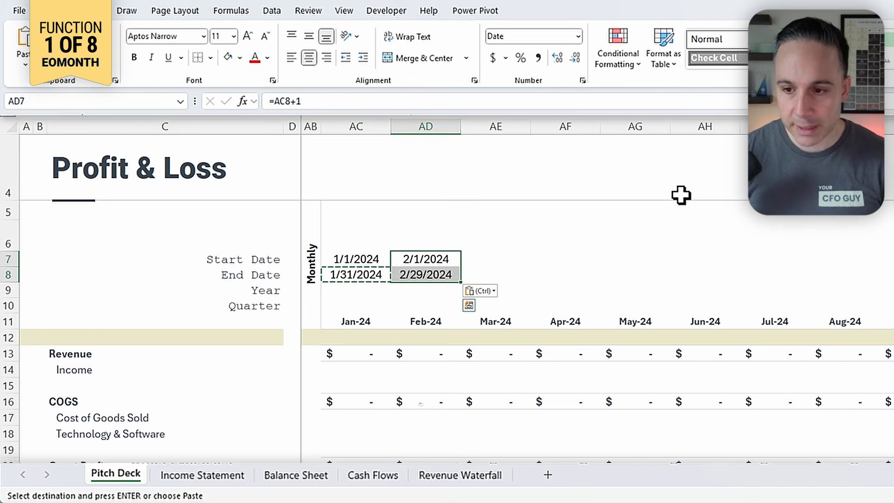
{"action": "key", "text": "ctrl+c"}
{"action": "key", "text": "shift+Right"}
{"action": "key", "text": "shift+Right"}
{"action": "key", "text": "shift+Right"}
{"action": "key", "text": "shift+Right"}
{"action": "key", "text": "shift+Right"}
{"action": "key", "text": "shift+Right"}
{"action": "key", "text": "shift+Right"}
{"action": "key", "text": "shift+Right"}
{"action": "key", "text": "shift+Right"}
{"action": "key", "text": "shift+Right"}
{"action": "key", "text": "shift+Right"}
{"action": "key", "text": "shift+Right"}
{"action": "key", "text": "shift+Right"}
{"action": "key", "text": "shift+Right"}
{"action": "key", "text": "shift+Right"}
{"action": "key", "text": "shift+Right"}
{"action": "key", "text": "shift+Right"}
{"action": "key", "text": "shift+Right"}
{"action": "key", "text": "shift+Right"}
{"action": "key", "text": "shift+Right"}
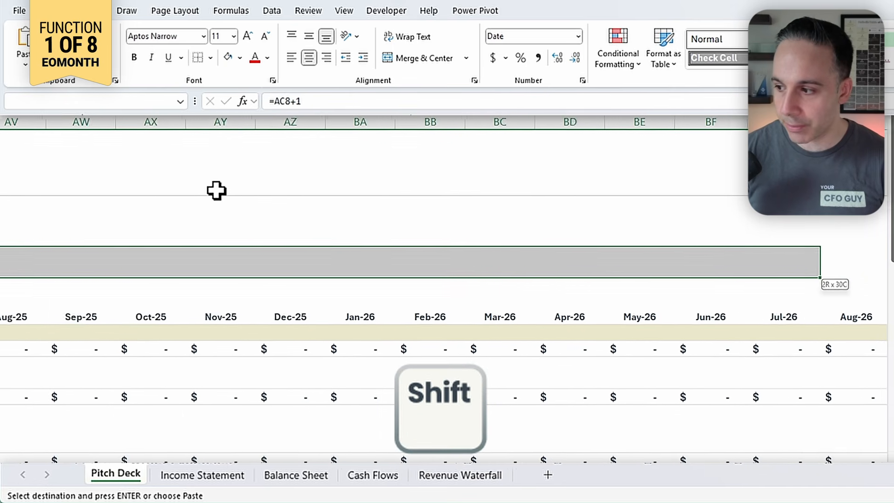
{"action": "key", "text": "shift+Right"}
{"action": "key", "text": "shift+Right"}
{"action": "key", "text": "shift+Right"}
{"action": "key", "text": "shift+Right"}
{"action": "key", "text": "shift+Right"}
{"action": "key", "text": "shift+Right"}
{"action": "key", "text": "shift+Left"}
{"action": "key", "text": "ctrl+v"}
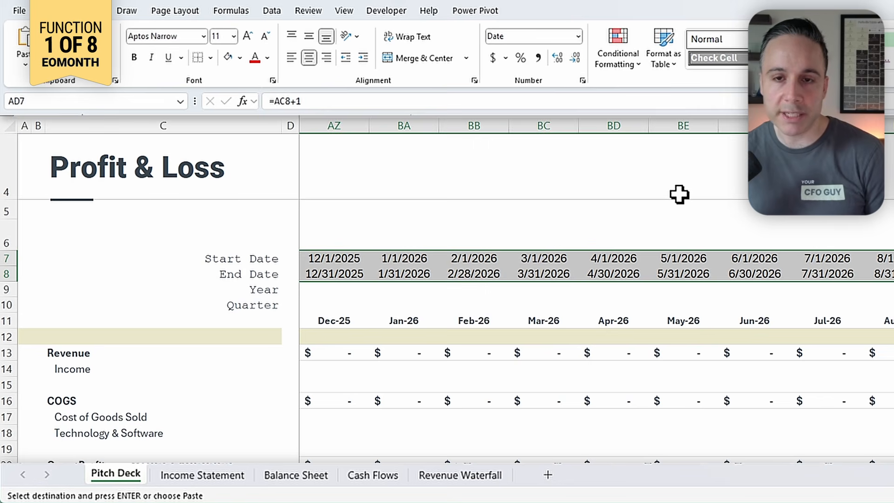
- Set the first quarterly Start Date in O7 to 1/1/2024 and its End Date in O8 to =EOMONTH(O7,2)
{"action": "key", "text": "Left"}
{"action": "key", "text": "Left"}
{"action": "key", "text": "Left"}
{"action": "key", "text": "Left"}
{"action": "key", "text": "Left"}
{"action": "key", "text": "Left"}
{"action": "key", "text": "Left"}
{"action": "key", "text": "Left"}
{"action": "key", "text": "Left"}
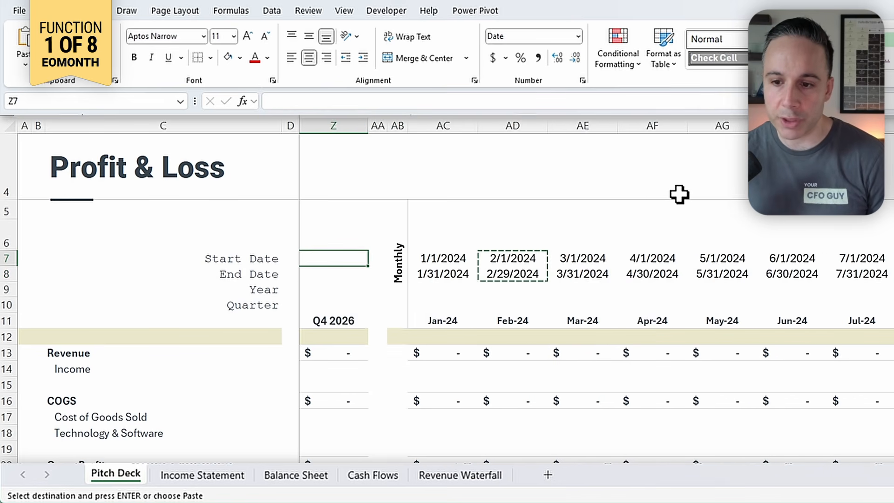
{"action": "key", "text": "Left"}
{"action": "key", "text": "Left"}
{"action": "key", "text": "Left"}
{"action": "key", "text": "Left"}
{"action": "key", "text": "Left"}
{"action": "key", "text": "Left"}
{"action": "key", "text": "Left"}
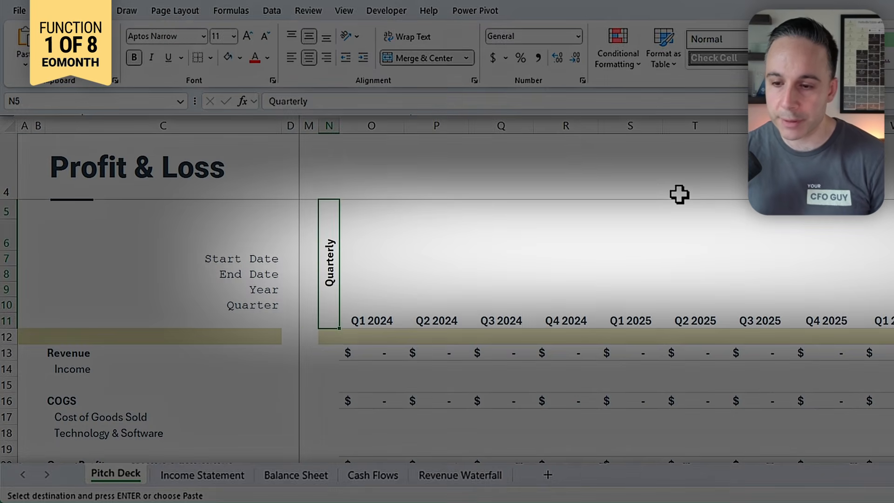
{"action": "type", "text": "1/1/2024"}
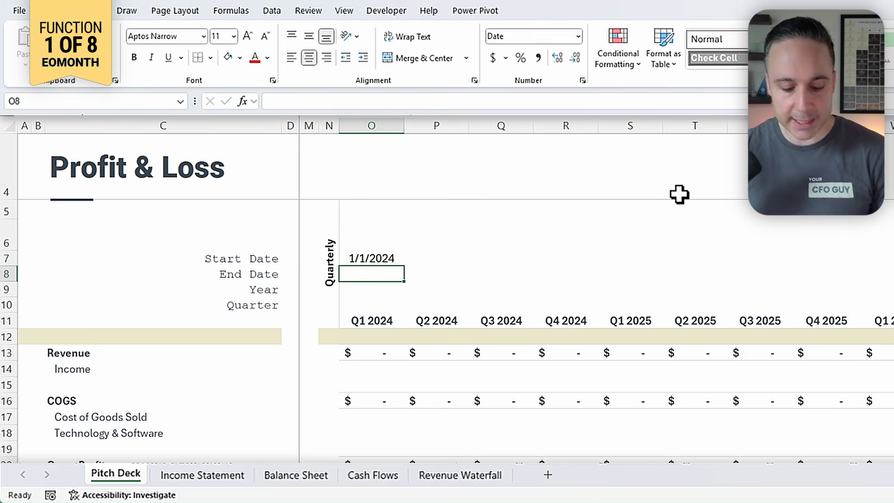
{"action": "type", "text": "=eomonth("}
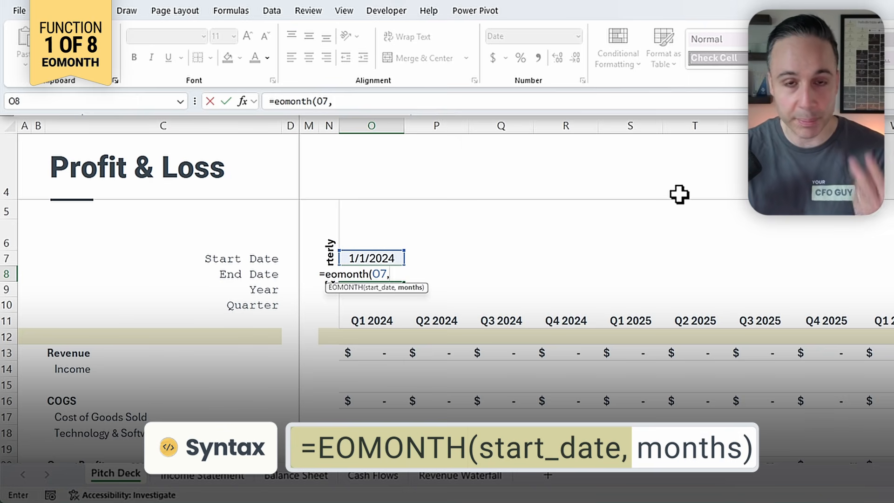
{"action": "type", "text": "2)"}
{"action": "key", "text": "Return"}
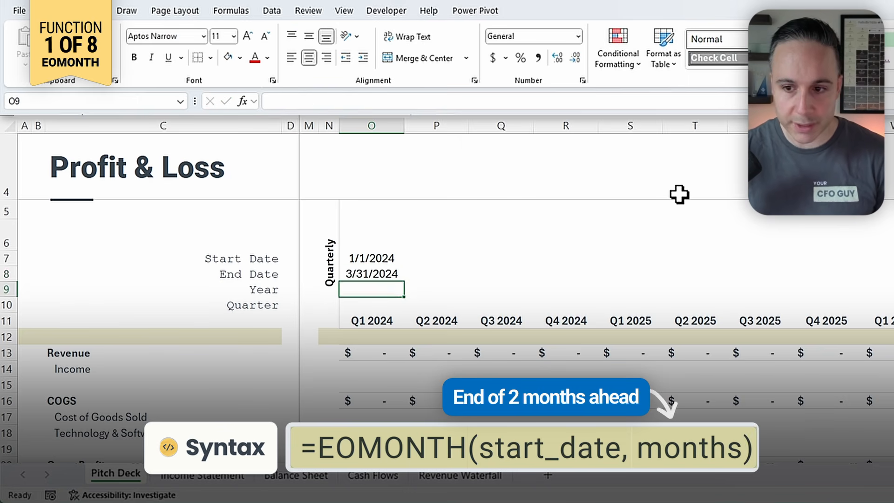
- Enter =O8+1 as the Q2 2024 Start Date in P7 and copy the Q1 End Date formula into P8
{"action": "key", "text": "Up"}
{"action": "key", "text": "Up"}
{"action": "key", "text": "Right"}
{"action": "type", "text": "="}
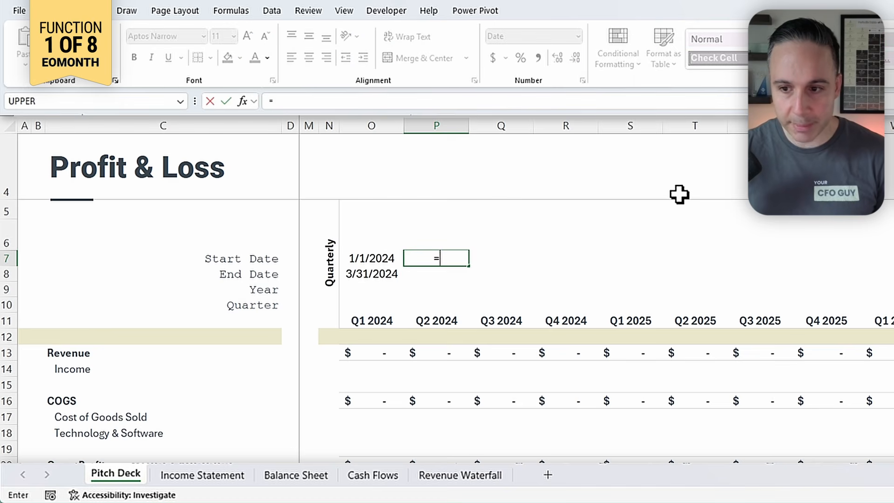
{"action": "type", "text": "O8+1"}
{"action": "key", "text": "Return"}
{"action": "key", "text": "Left"}
{"action": "key", "text": "ctrl+c"}
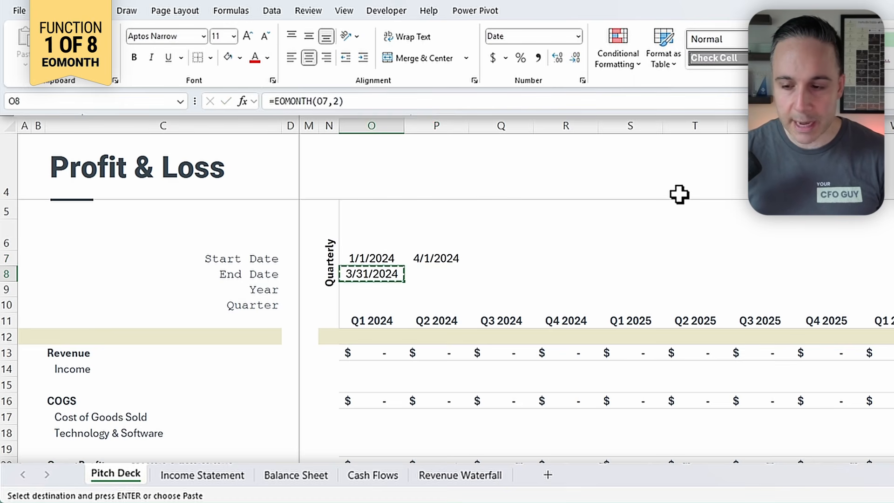
- Copy the Q2 2024 Start Date and End Date formulas in P7:P8 across the remaining quarterly columns through Q4 2026
{"action": "key", "text": "shift+Down"}
{"action": "key", "text": "shift+Right"}
{"action": "key", "text": "shift+Right"}
{"action": "key", "text": "shift+Right"}
{"action": "key", "text": "shift+Right"}
{"action": "key", "text": "shift+Right"}
{"action": "key", "text": "shift+Right"}
{"action": "key", "text": "shift+Right"}
{"action": "key", "text": "shift+Right"}
{"action": "key", "text": "shift+Right"}
{"action": "key", "text": "shift+Right"}
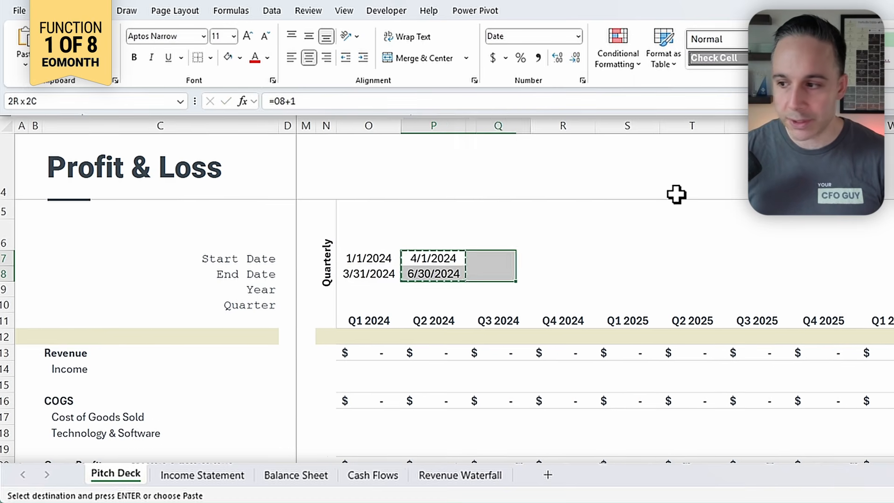
{"action": "key", "text": "ctrl+v"}
{"action": "key", "text": "ctrl+v"}
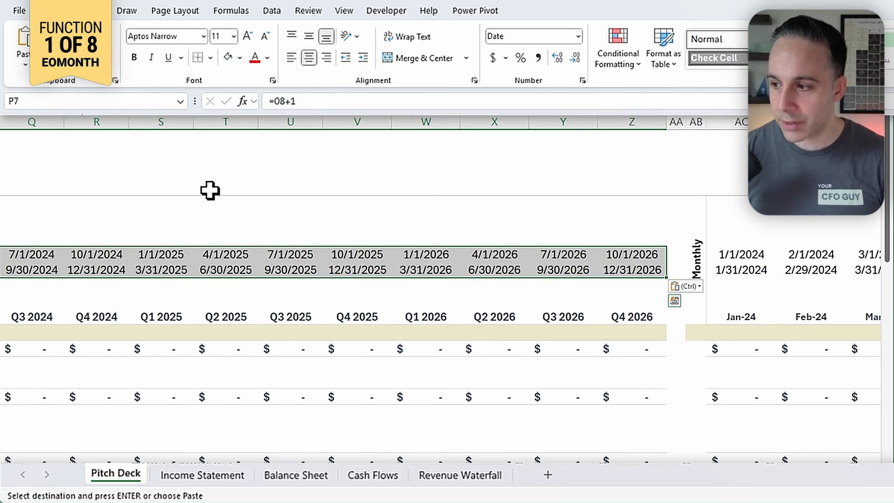
- Set the 2024 annual Start Date in J7 to 1/1/2024 and its End Date in J8 to =EOMONTH(J7,11)
{"action": "key", "text": "Left"}
{"action": "key", "text": "Left"}
{"action": "key", "text": "Left"}
{"action": "key", "text": "Left"}
{"action": "key", "text": "Left"}
{"action": "key", "text": "Left"}
{"action": "key", "text": "Left"}
{"action": "key", "text": "Left"}
{"action": "key", "text": "Left"}
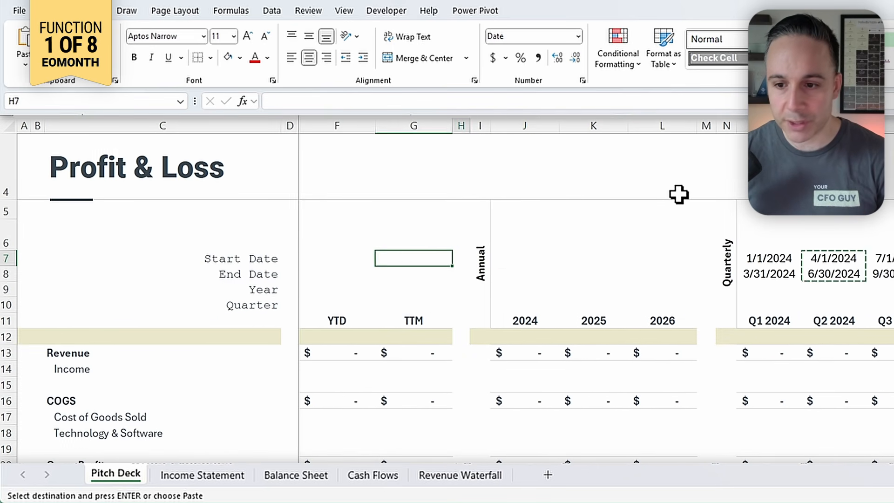
{"action": "key", "text": "Right"}
{"action": "key", "text": "Right"}
{"action": "key", "text": "Right"}
{"action": "type", "text": "1/1/2024"}
{"action": "key", "text": "Return"}
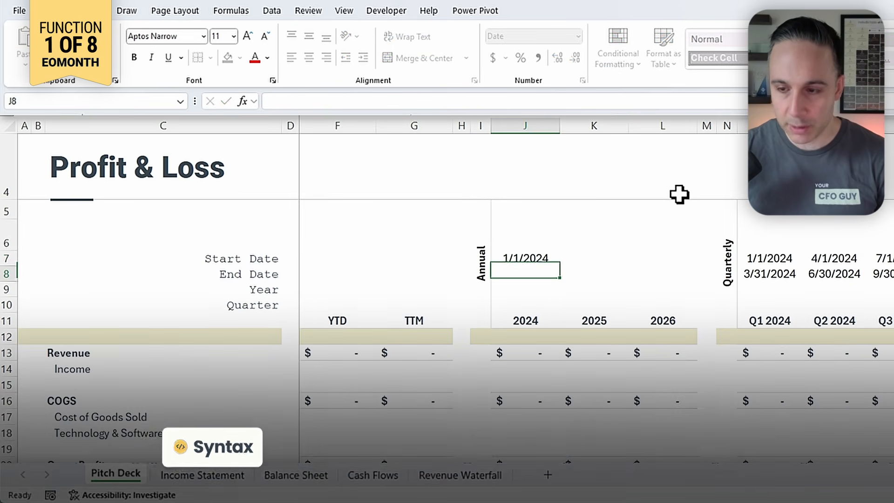
{"action": "type", "text": "=eomonth("}
{"action": "key", "text": "Up"}
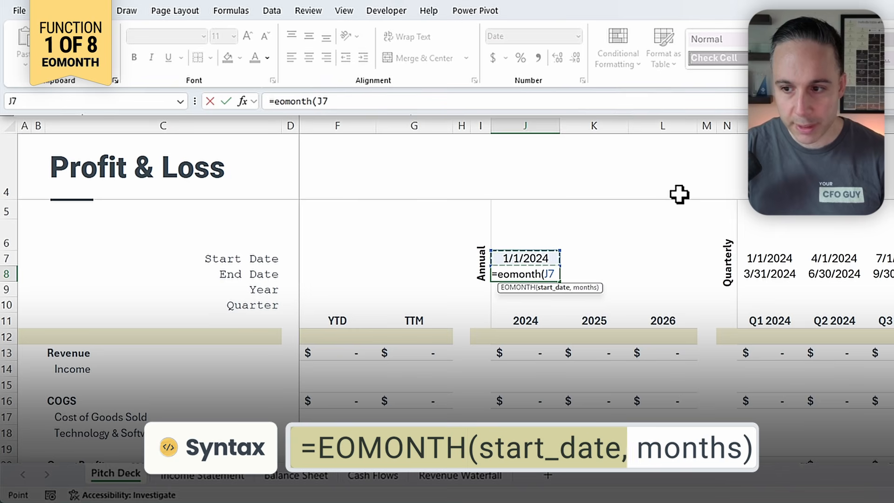
{"action": "type", "text": ","}
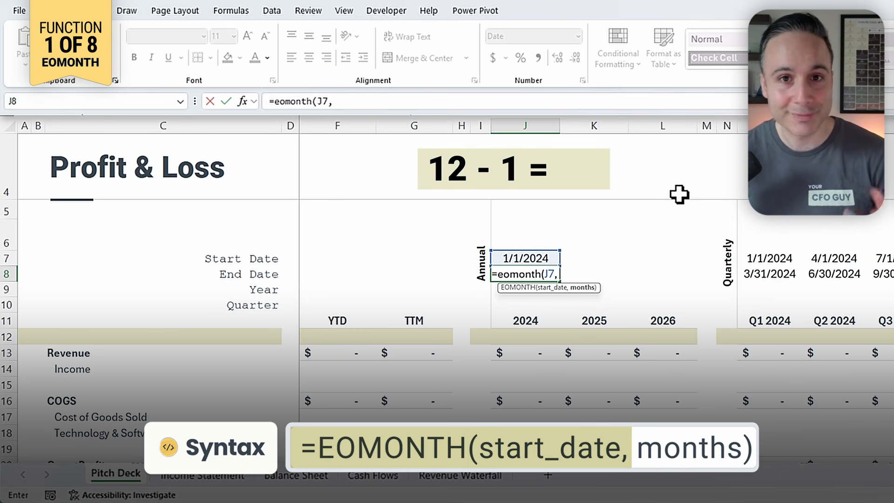
{"action": "type", "text": "11"}
{"action": "key", "text": "Return"}
- Make the 2025 Start Date in K7 one day after the 2024 End Date and copy the J8 End Date formula into K8
{"action": "key", "text": "Up"}
{"action": "key", "text": "Up"}
{"action": "key", "text": "Right"}
{"action": "type", "text": "="}
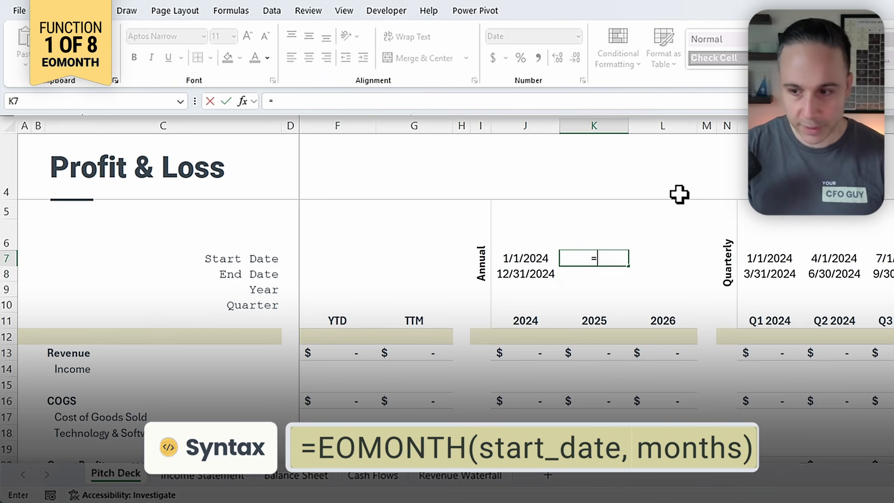
{"action": "key", "text": "Left"}
{"action": "key", "text": "ctrl+c"}
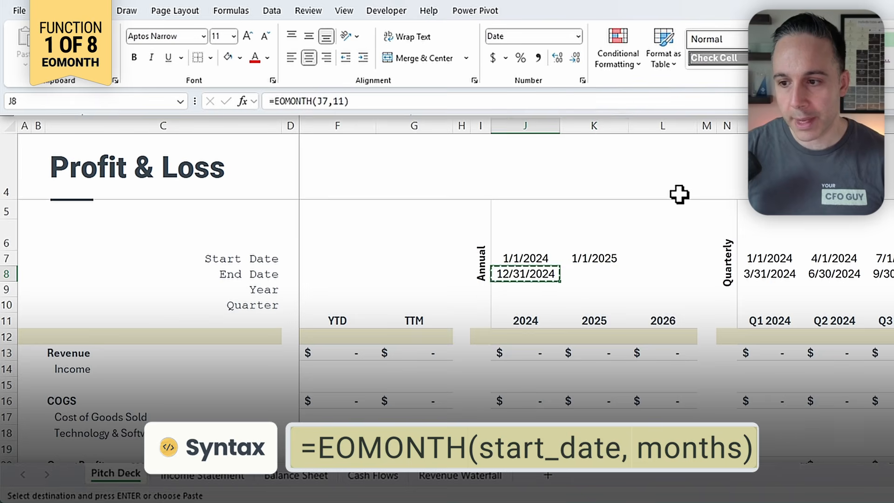
{"action": "key", "text": "Right"}
{"action": "key", "text": "ctrl+v"}
- Copy the 2025 Start Date and End Date formulas in K7:K8 to the 2026 annual column
{"action": "key", "text": "Up"}
{"action": "key", "text": "shift+Down"}
{"action": "key", "text": "ctrl+c"}
{"action": "key", "text": "shift+Right"}
{"action": "key", "text": "ctrl+v"}
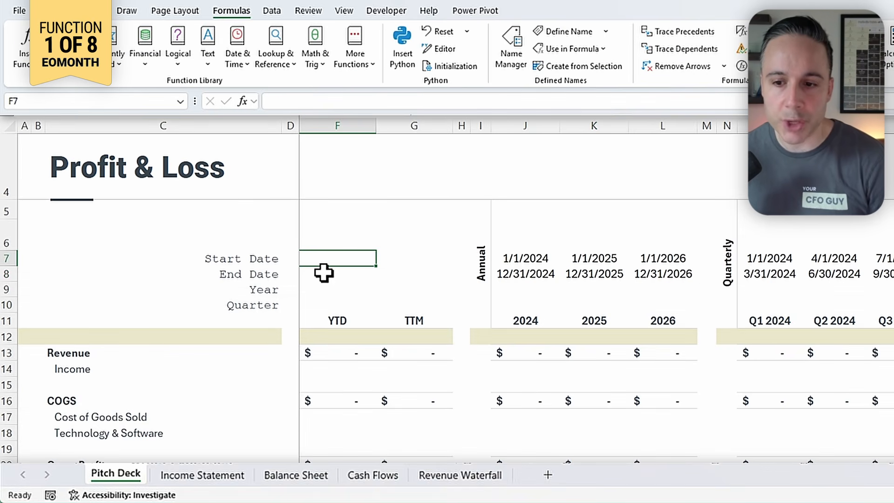
- Review the actual and projected month headers on the Income Statement sheet, and check the workbook's defined names from the Pitch Deck sheet
{"action": "left_click", "coordinate": [186, 482]}
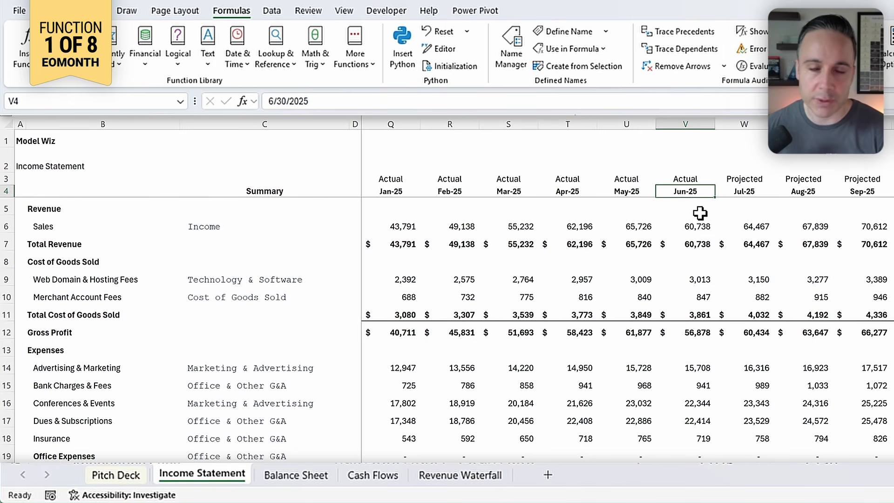
{"action": "left_click", "coordinate": [108, 479]}
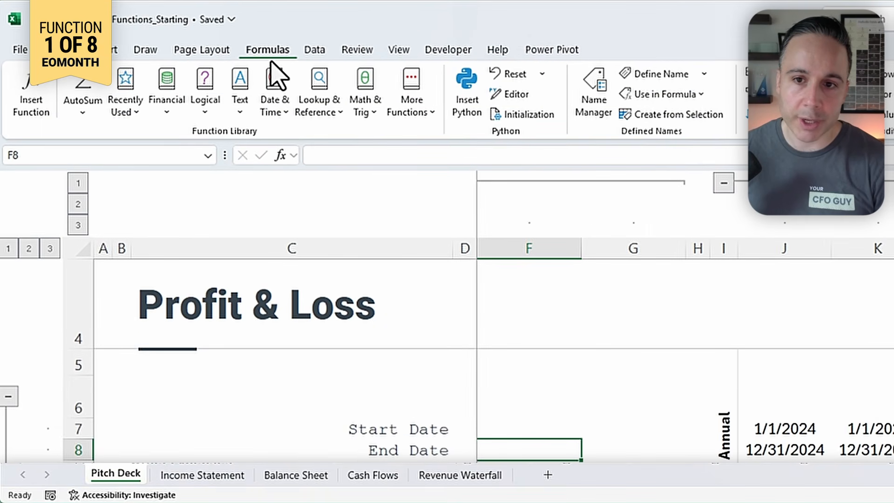
{"action": "left_click", "coordinate": [595, 107]}
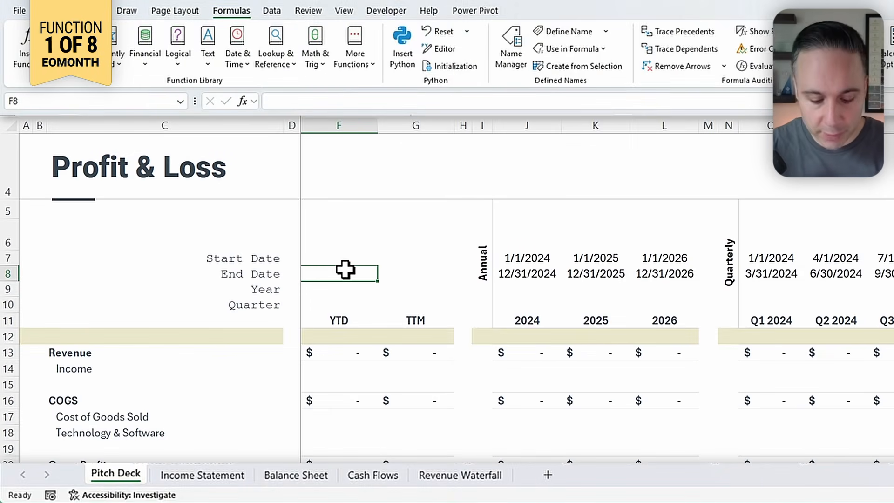
- Enter =LatestMonthOfActuals as the YTD End Date in F8 and copy it to the TTM End Date in G8
{"action": "type", "text": "="}
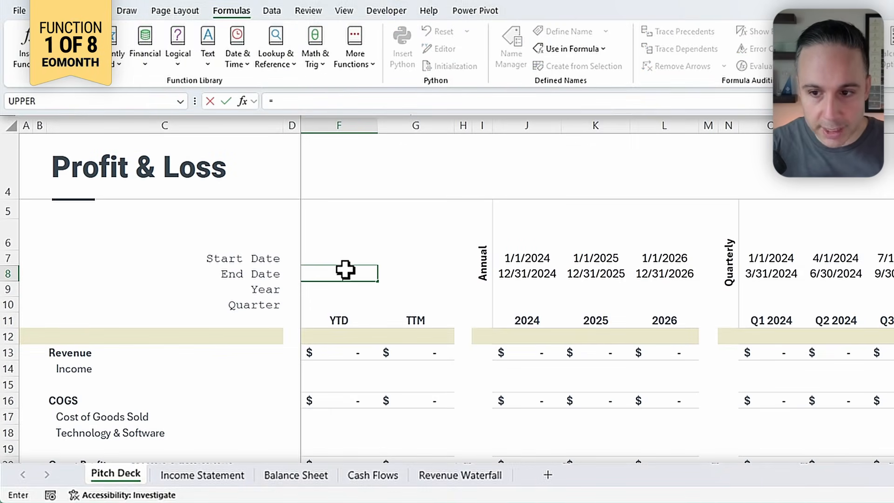
{"action": "type", "text": "late"}
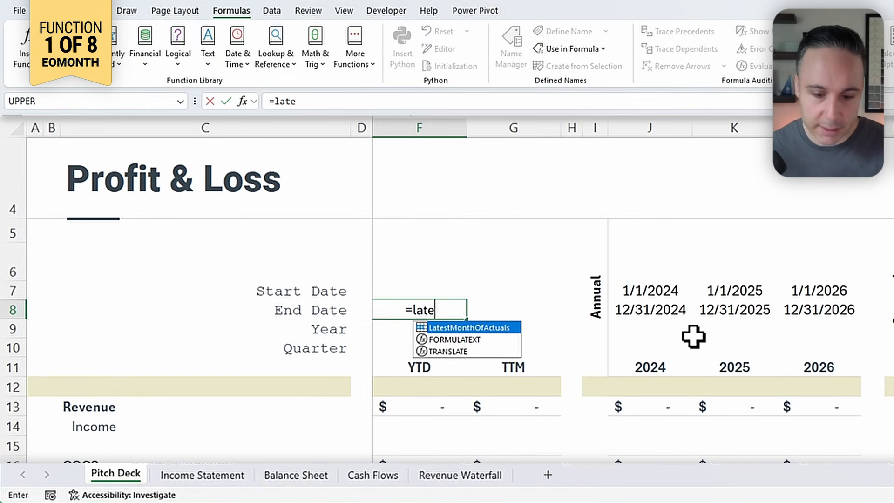
{"action": "key", "text": "Tab"}
{"action": "key", "text": "Return"}
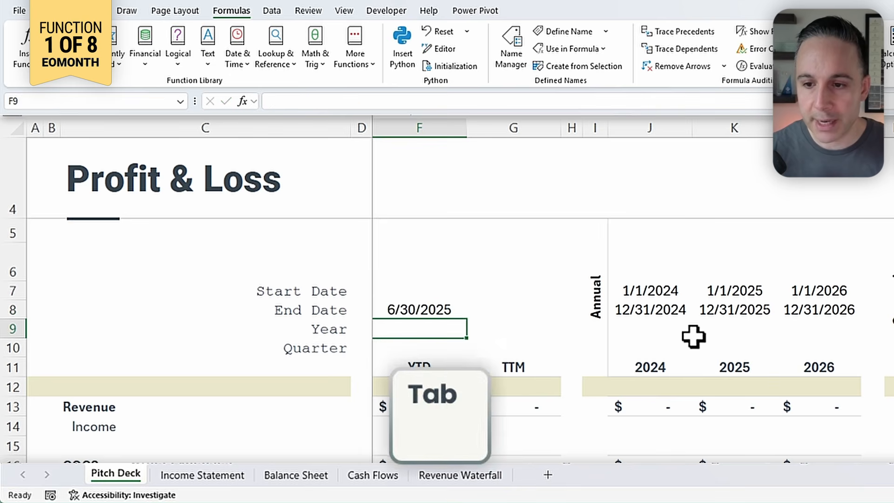
{"action": "key", "text": "Up"}
{"action": "key", "text": "ctrl+c"}
{"action": "key", "text": "Right"}
{"action": "key", "text": "ctrl+v"}
{"action": "key", "text": "Left"}
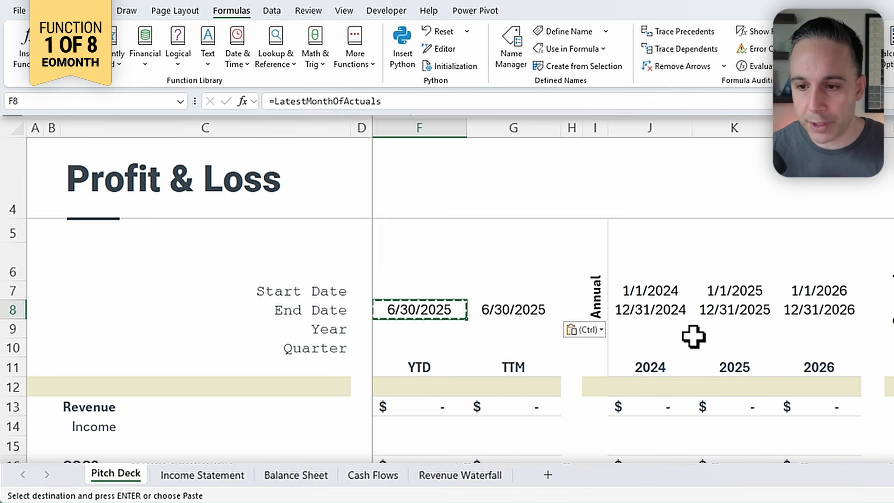
{"action": "left_click", "coordinate": [502, 311]}
{"action": "key", "text": "ctrl+v"}
- Enter =EOMONTH(G8,-12) as the TTM Start Date in G7
{"action": "left_click", "coordinate": [515, 288]}
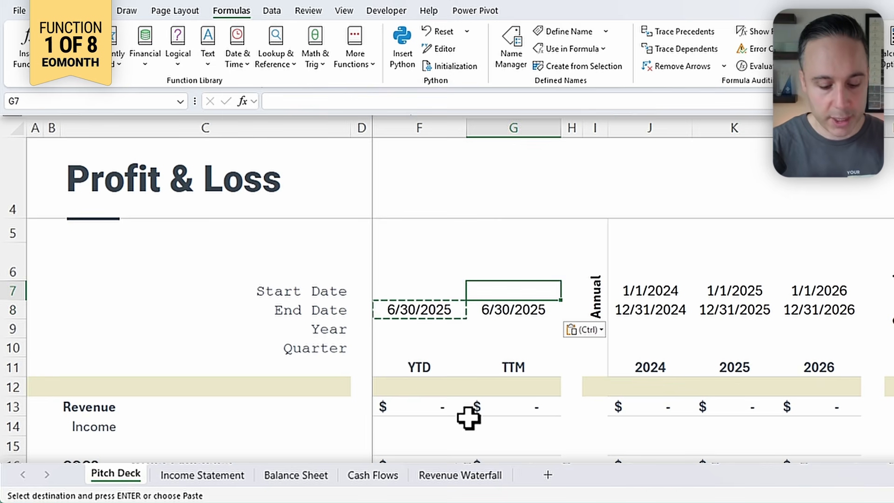
{"action": "type", "text": "=eomonth("}
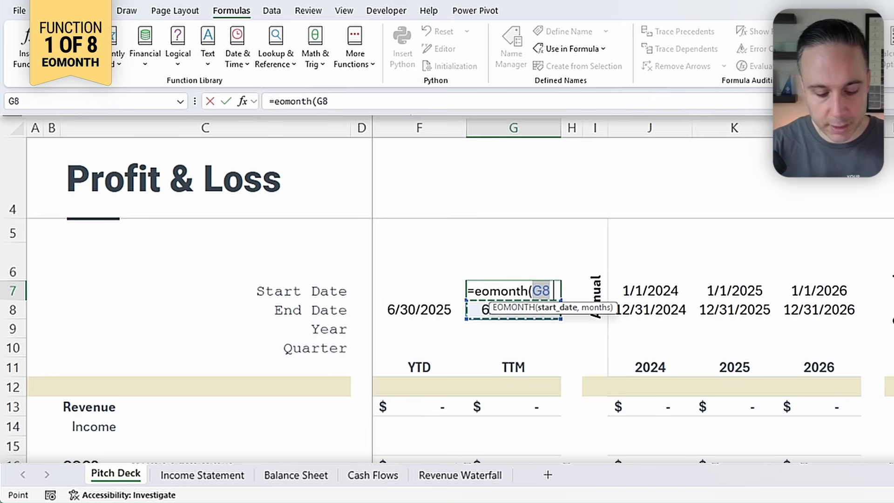
{"action": "type", "text": ",-12)"}
{"action": "key", "text": "Return"}
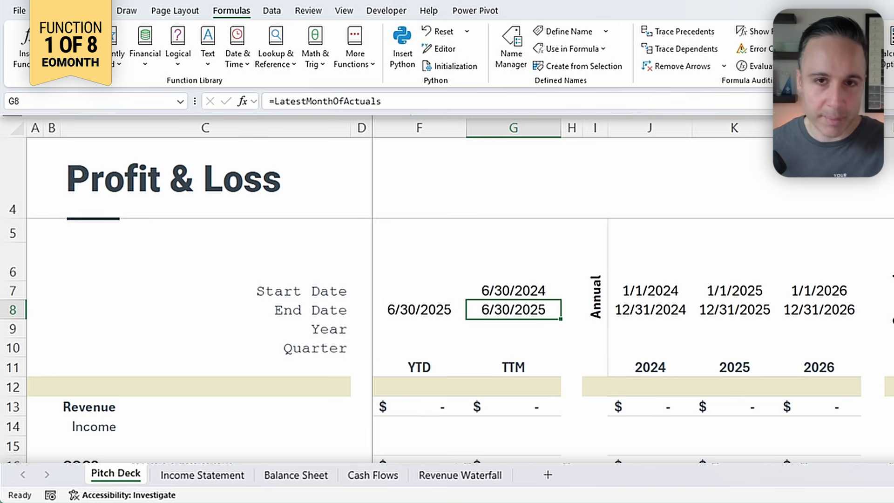
- Add one day to the TTM Start Date in G7 by changing its formula to =EOMONTH(G8,-12)+1
{"action": "left_click", "coordinate": [513, 290]}
{"action": "left_click", "coordinate": [424, 102]}
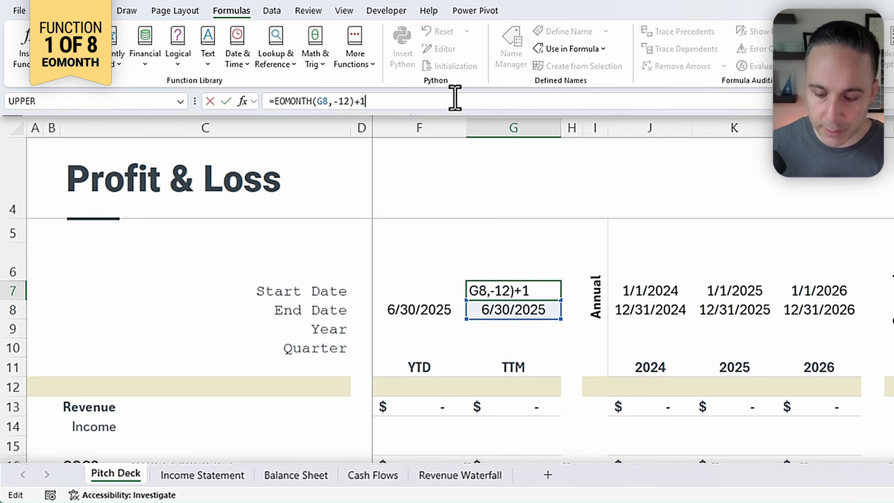
{"action": "type", "text": "+1"}
{"action": "key", "text": "Return"}
{"action": "left_click", "coordinate": [514, 294]}
{"action": "left_click", "coordinate": [518, 310], "text": "shift"}
{"action": "left_click", "coordinate": [519, 367]}
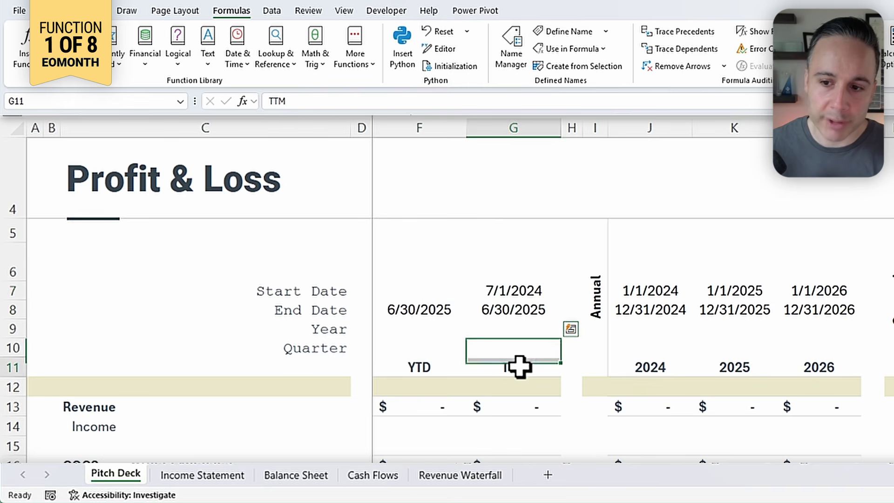
{"action": "left_click", "coordinate": [399, 286]}
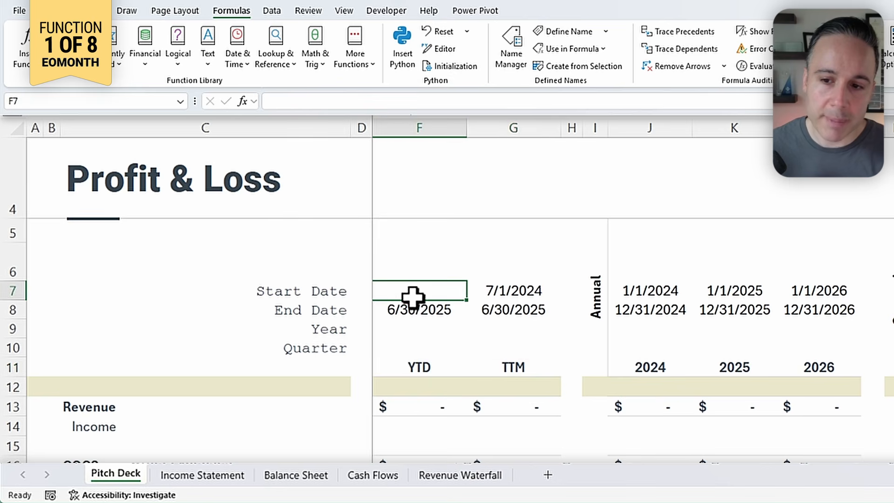
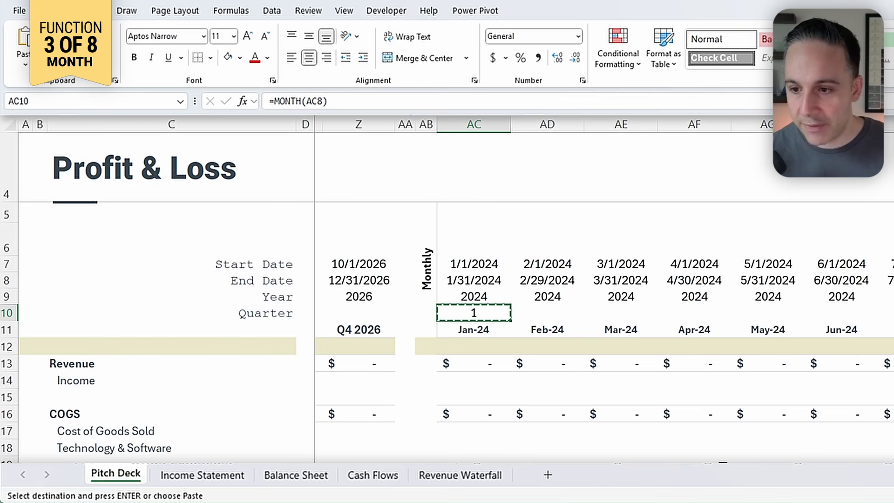
- Copy the =MONTH(AC8) formula from AC10 across the Quarter row for the remaining 2024 months
{"action": "key", "text": "shift+Right"}
{"action": "key", "text": "shift+Right"}
{"action": "key", "text": "shift+Right"}
{"action": "key", "text": "shift+Right"}
{"action": "key", "text": "shift+Right"}
{"action": "key", "text": "shift+Right"}
{"action": "key", "text": "shift+Right"}
{"action": "key", "text": "shift+Right"}
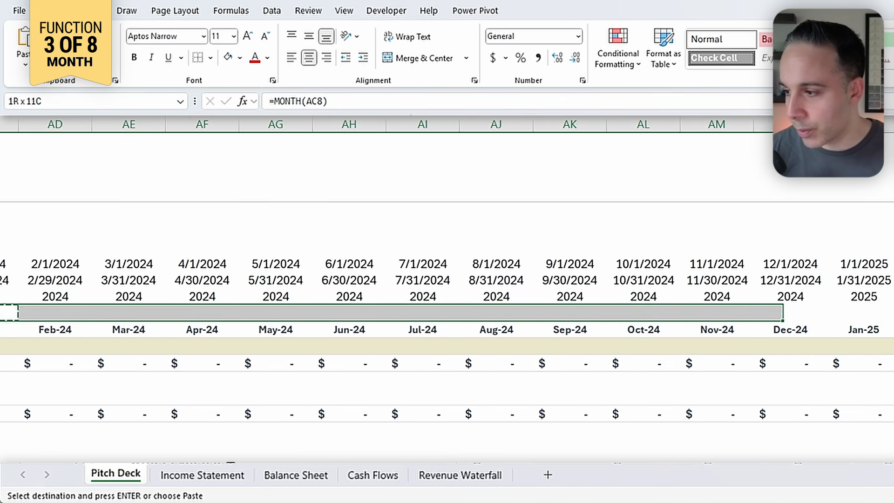
{"action": "key", "text": "ctrl+v"}
{"action": "key", "text": "Left"}
{"action": "key", "text": "Right"}
{"action": "key", "text": "Right"}
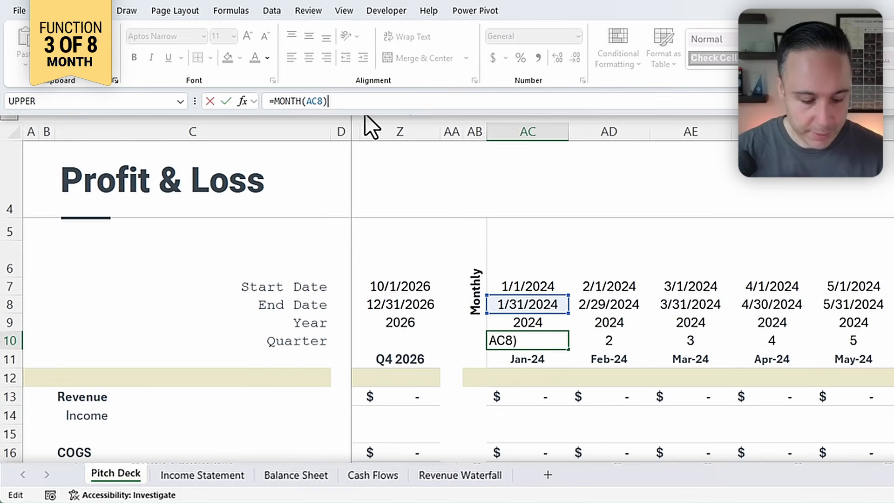
- Change the January 2024 Quarter formula in AC10 to =MONTH(AC8)/3 and give the cell the comma number style
{"action": "key", "text": "Return"}
{"action": "key", "text": "Up"}
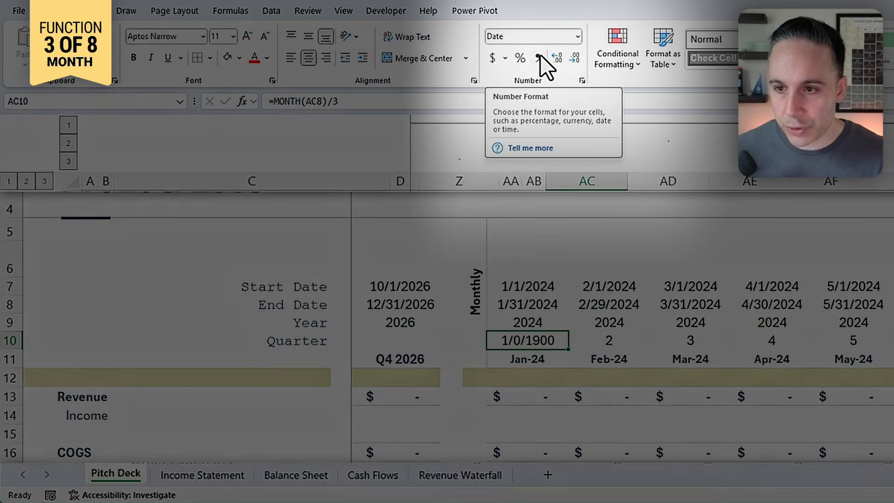
{"action": "left_click", "coordinate": [538, 56]}
- Copy the =MONTH(AC8)/3 formula and its number format from AC10 across the Quarter row through Dec-24
{"action": "key", "text": "ctrl+c"}
{"action": "key", "text": "shift+Right"}
{"action": "key", "text": "shift+Right"}
{"action": "key", "text": "shift+Right"}
{"action": "key", "text": "shift+Right"}
{"action": "key", "text": "shift+Right"}
{"action": "key", "text": "shift+Right"}
{"action": "key", "text": "shift+Right"}
{"action": "key", "text": "shift+Right"}
{"action": "key", "text": "shift+Right"}
{"action": "key", "text": "shift+Right"}
{"action": "key", "text": "shift+Right"}
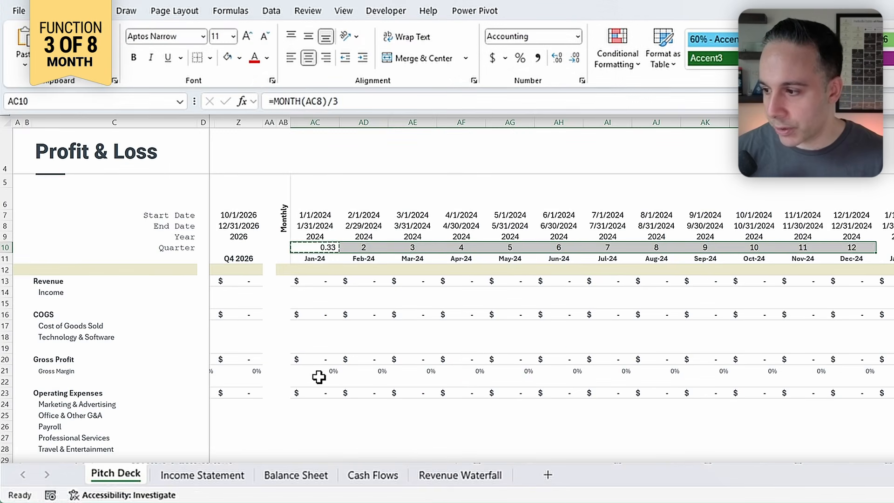
{"action": "scroll", "coordinate": [437, 385], "scroll_direction": "right", "scroll_amount": 1}
{"action": "left_click", "coordinate": [412, 378]}
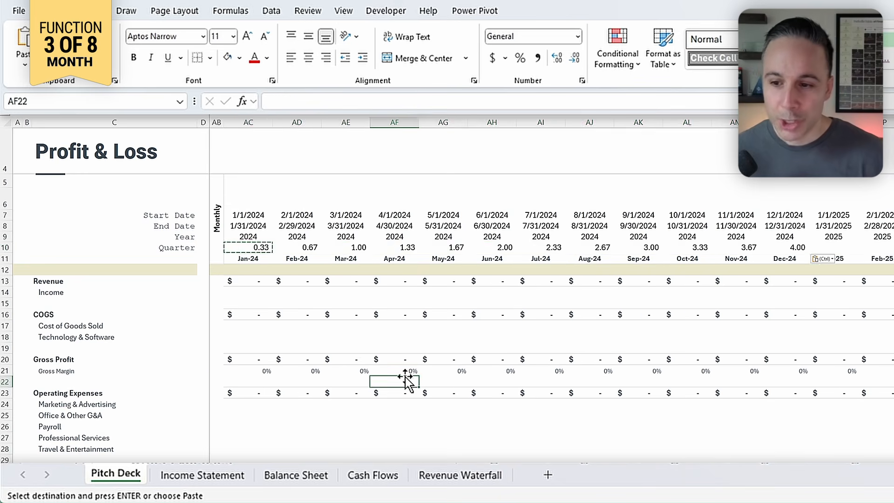
- Compare the Quarter row values of the months within each quarter from Jan-24 through Dec-24
{"action": "scroll", "coordinate": [296, 256], "scroll_direction": "up", "scroll_amount": 3, "text": "ctrl"}
{"action": "left_click_drag", "start_coordinate": [345, 286], "coordinate": [464, 290]}
{"action": "key", "text": "ctrl+v"}
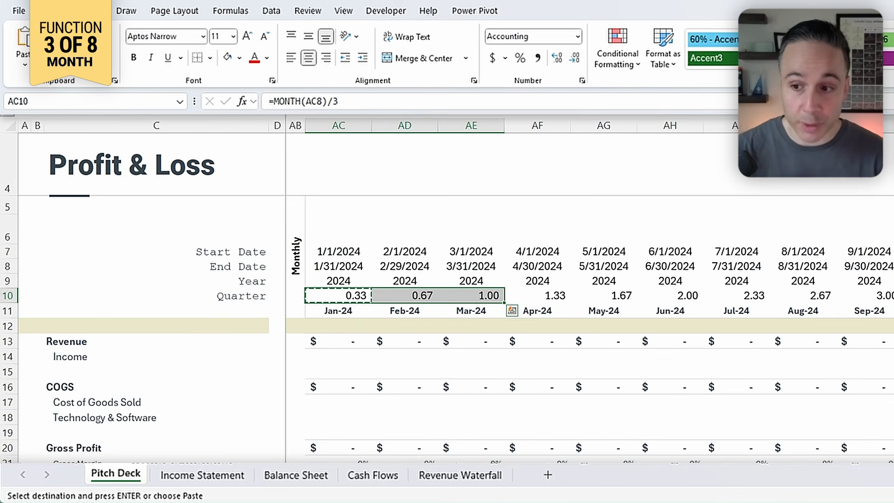
{"action": "left_click_drag", "start_coordinate": [549, 296], "coordinate": [829, 298]}
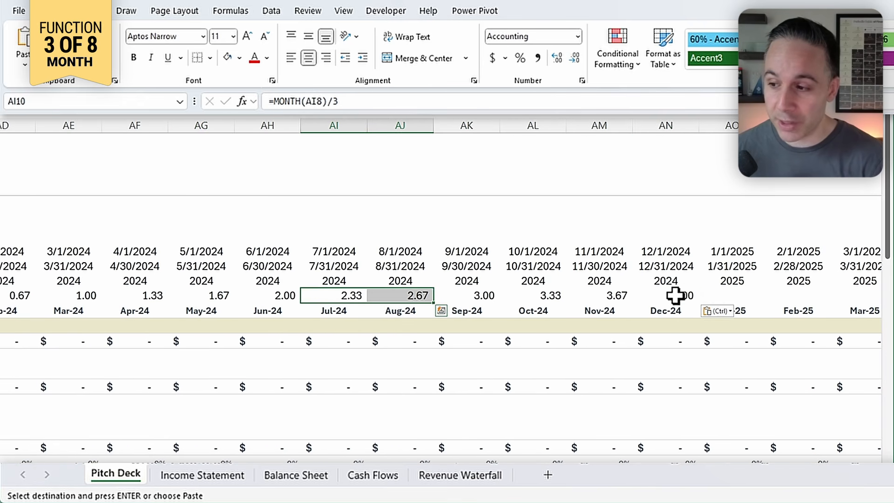
{"action": "left_click", "coordinate": [669, 294]}
- Round the January 2024 Quarter value up to a whole number by changing AC10 to =ROUNDUP(MONTH(AC8)/3,0)
{"action": "key", "text": "ctrl+Left"}
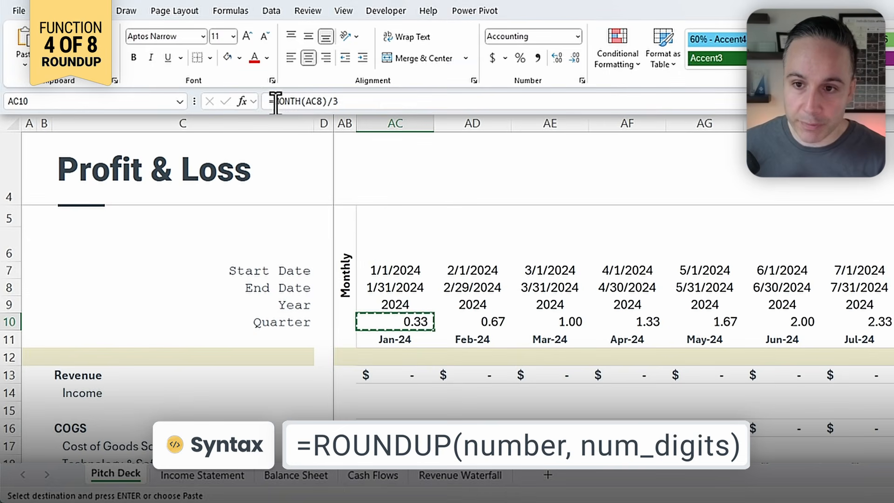
{"action": "left_click", "coordinate": [276, 102]}
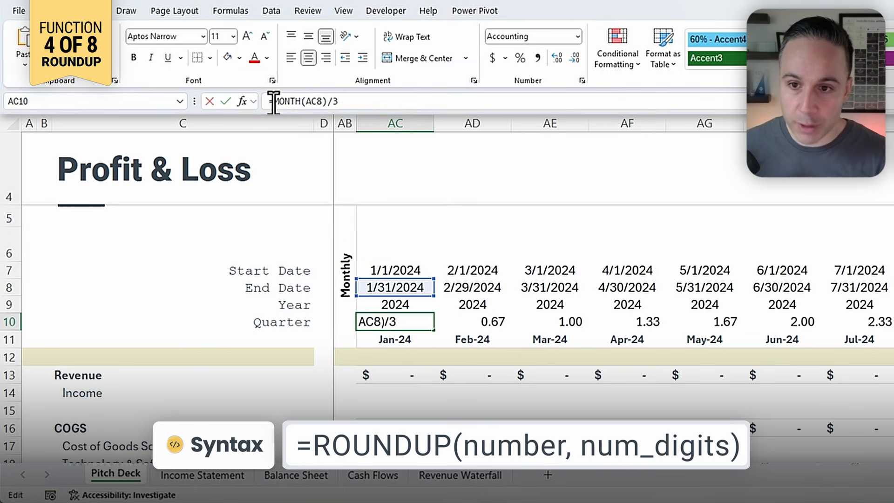
{"action": "type", "text": "round"}
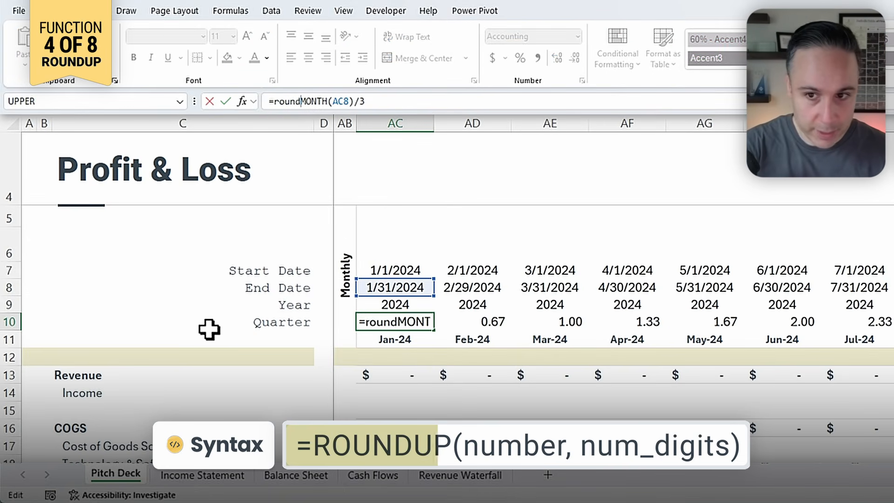
{"action": "type", "text": "up("}
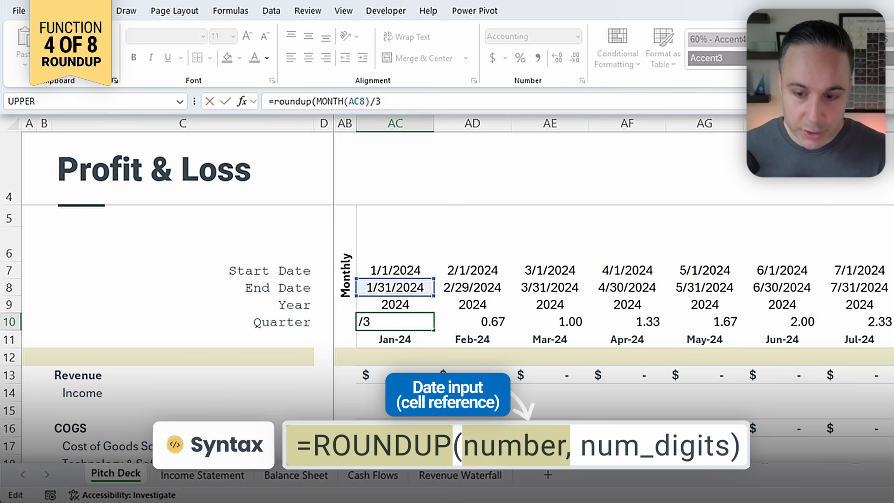
{"action": "type", "text": ",0"}
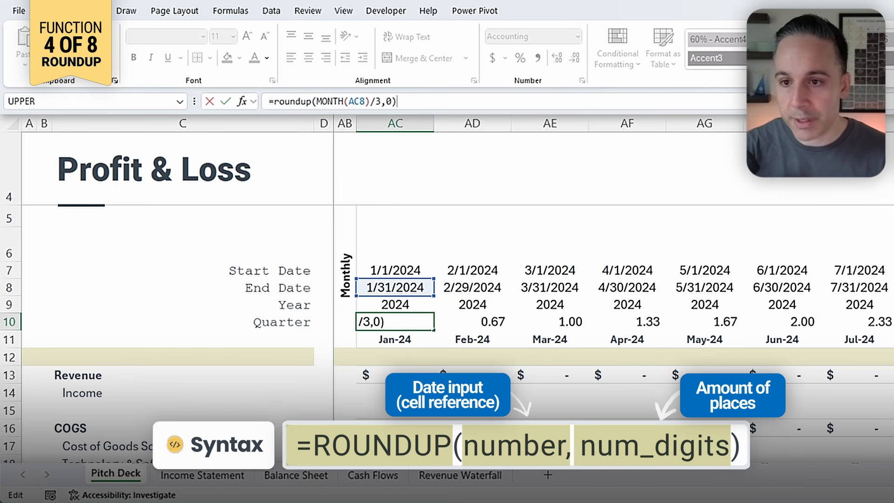
{"action": "key", "text": "Up"}
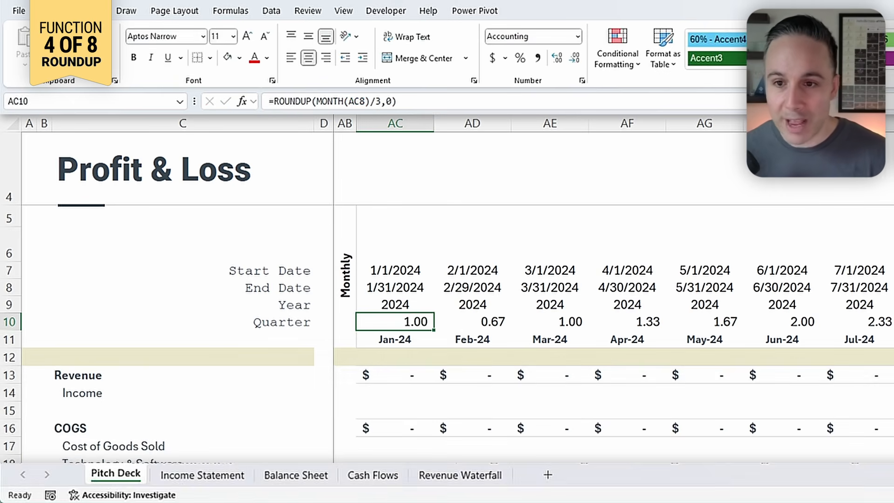
- Copy the =ROUNDUP(MONTH(AC8)/3,0) formula from AC10 across the Quarter row through Dec-24 and check the months
{"action": "key", "text": "ctrl+c"}
{"action": "key", "text": "ctrl+shift+Right"}
{"action": "key", "text": "ctrl+v"}
{"action": "left_click", "coordinate": [256, 256]}
{"action": "left_click", "coordinate": [307, 257]}
{"action": "left_click", "coordinate": [368, 256]}
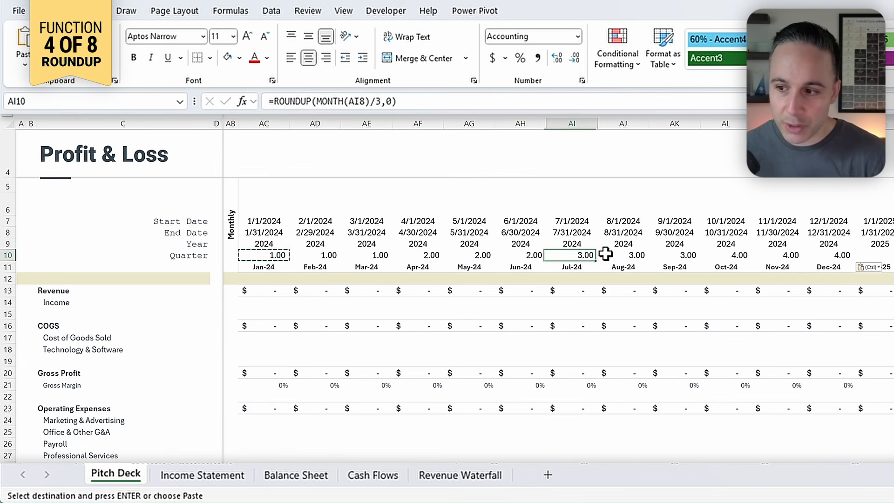
{"action": "left_click", "coordinate": [826, 250]}
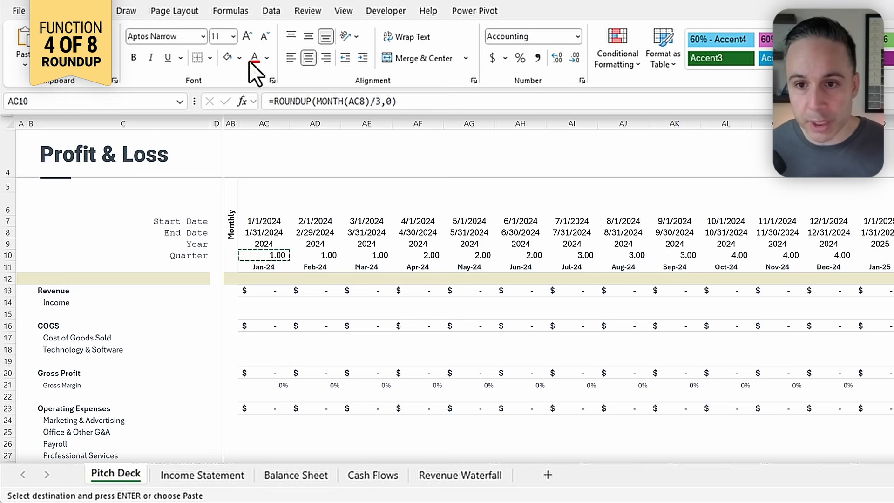
- Prefix the January 2024 Quarter value with the letter Q by changing AC10 to ="Q"&ROUNDUP(MONTH(AC8)/3,0)
{"action": "left_click", "coordinate": [272, 102]}
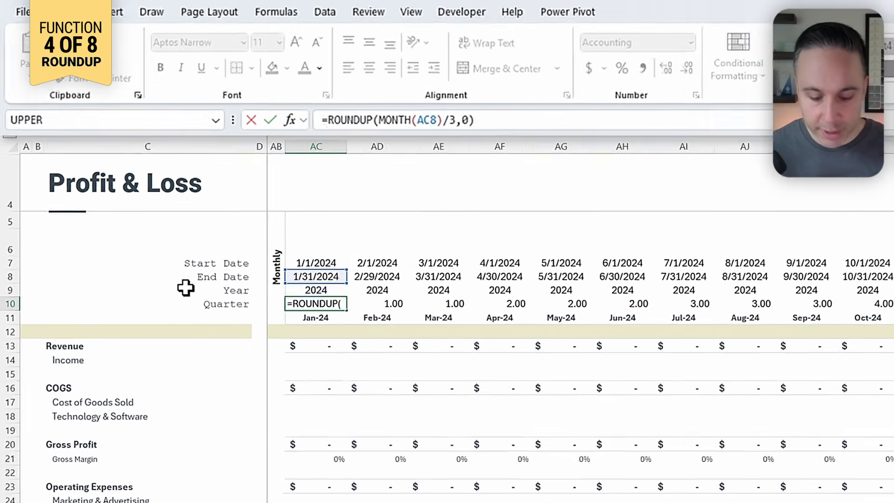
{"action": "type", "text": "\"Q\""}
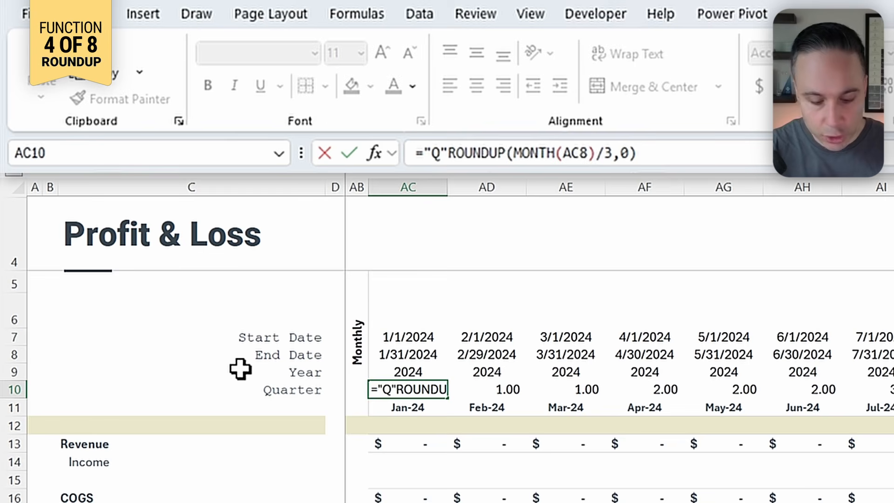
{"action": "type", "text": "&"}
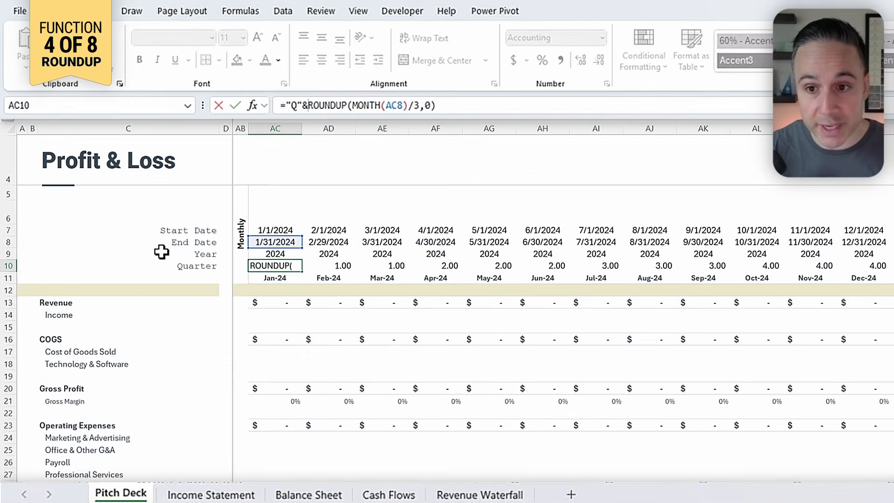
{"action": "key", "text": "Return"}
{"action": "key", "text": "Up"}
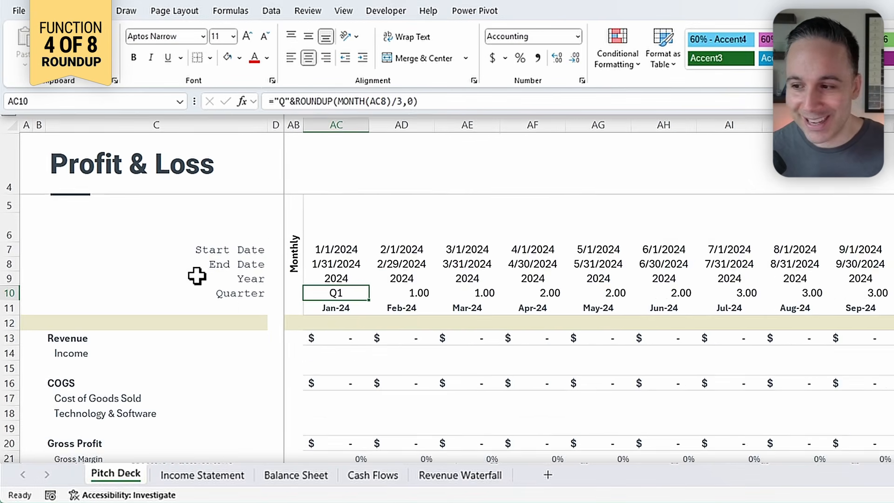
- Copy the ="Q"&ROUNDUP(MONTH(AC8)/3,0) formula across the monthly Quarter row from Jan-24 through Dec-26
{"action": "key", "text": "ctrl+shift+Right"}
{"action": "key", "text": "ctrl+v"}
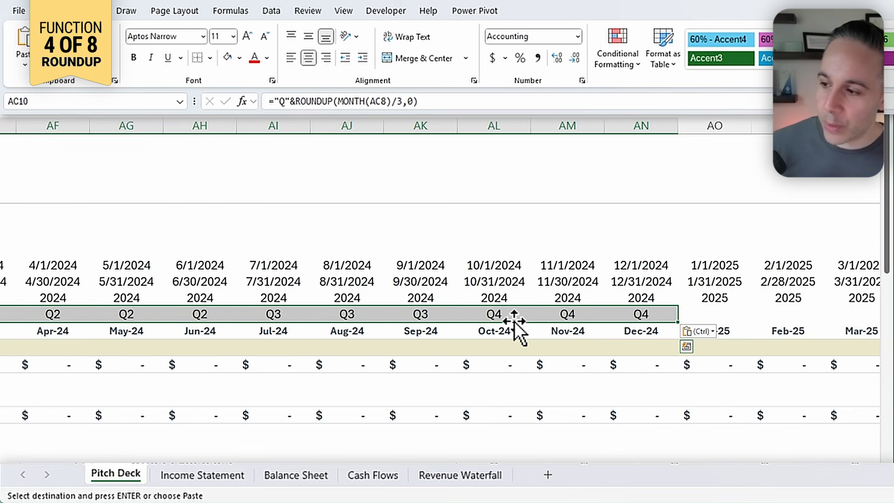
{"action": "key", "text": "ctrl+c"}
{"action": "left_click", "coordinate": [710, 314]}
{"action": "key", "text": "ctrl+v"}
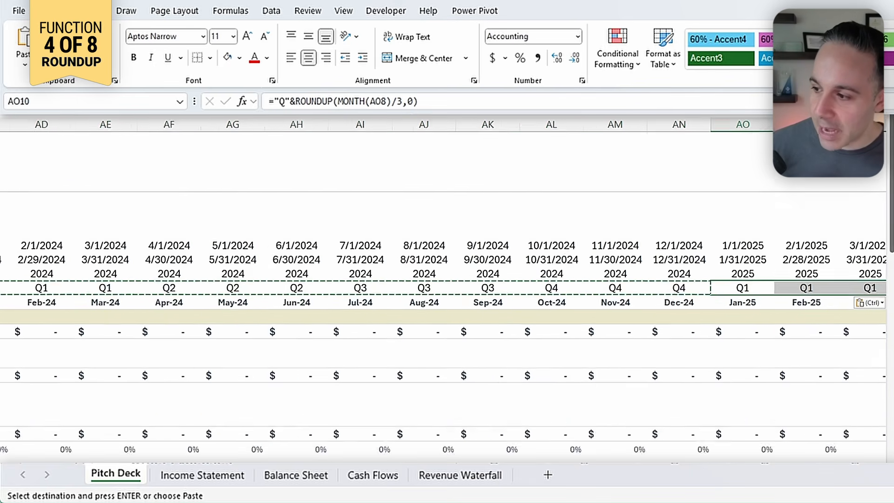
{"action": "scroll", "coordinate": [547, 298], "scroll_direction": "right", "scroll_amount": 8}
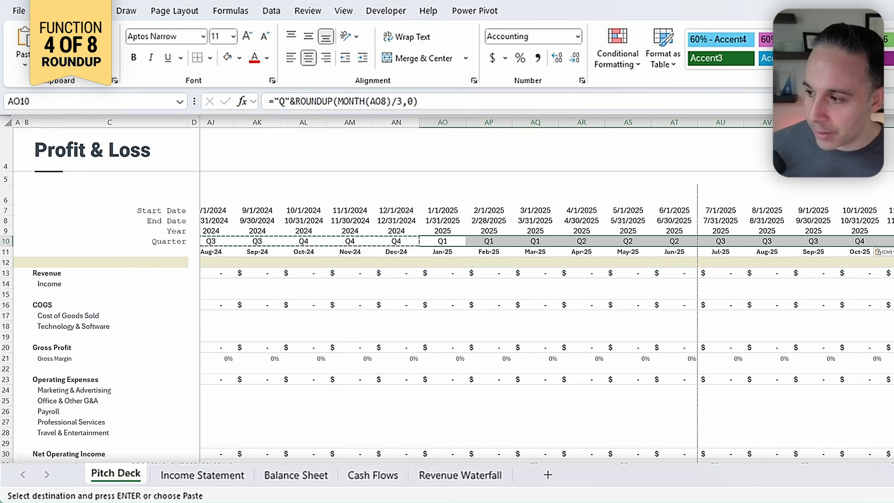
{"action": "scroll", "coordinate": [822, 403], "scroll_direction": "right", "scroll_amount": 1}
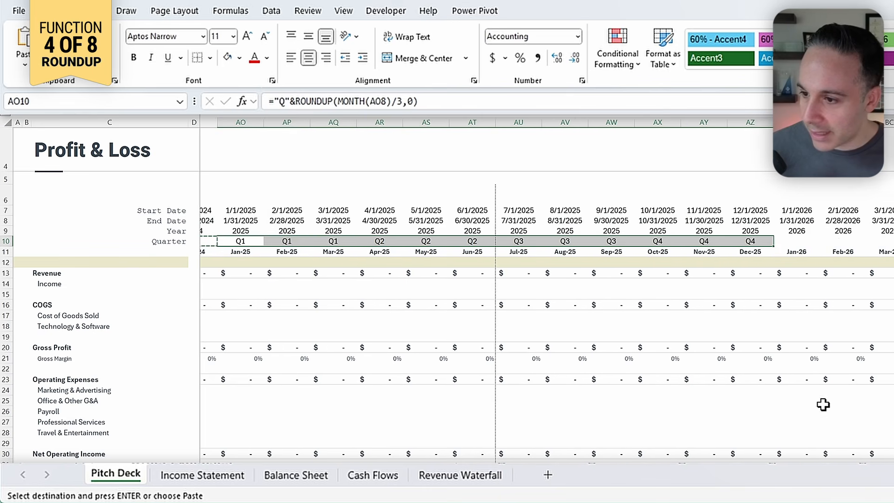
{"action": "left_click", "coordinate": [789, 239]}
{"action": "key", "text": "ctrl+v"}
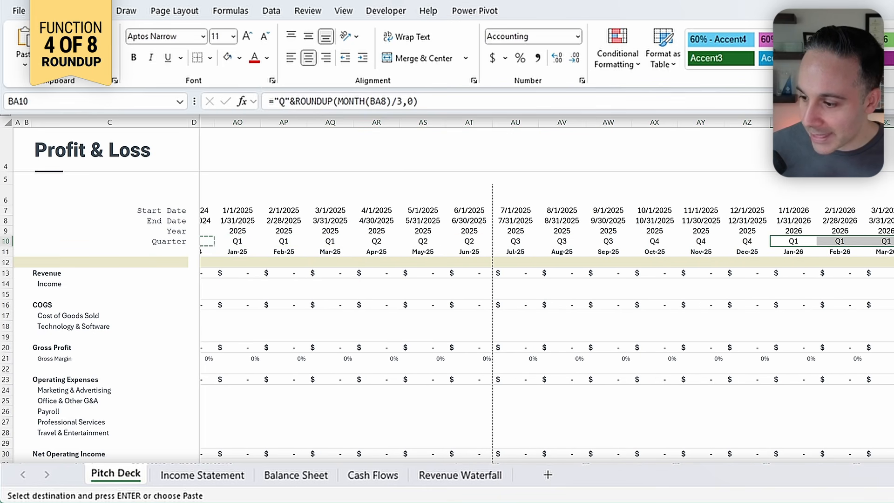
{"action": "scroll", "coordinate": [546, 291], "scroll_direction": "right", "scroll_amount": 10}
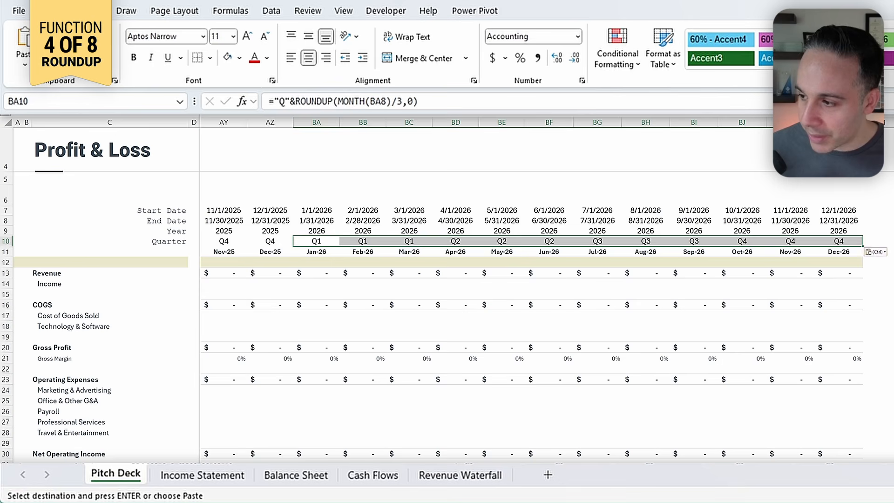
- Copy the Quarter formula from AC10 into the Quarterly section's Quarter row, from Q1 2024 through Q4 2026
{"action": "scroll", "coordinate": [546, 291], "scroll_direction": "left", "scroll_amount": 10}
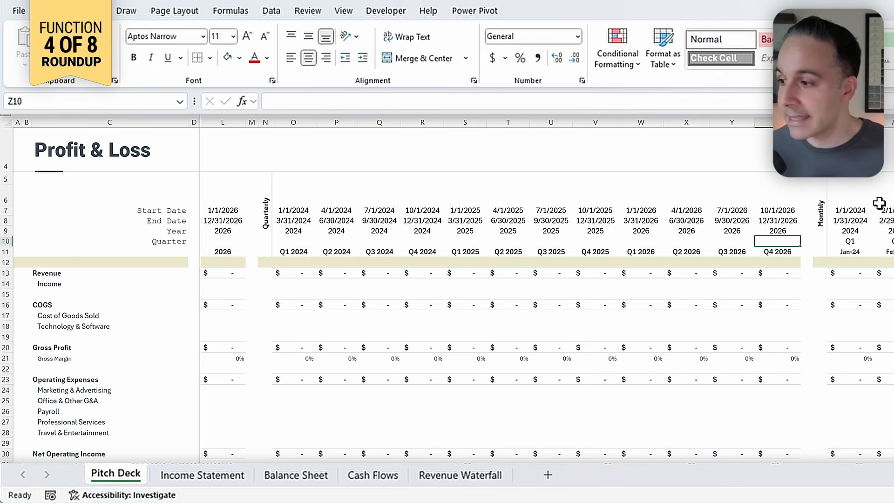
{"action": "left_click", "coordinate": [849, 242]}
{"action": "left_click_drag", "start_coordinate": [778, 241], "coordinate": [298, 241]}
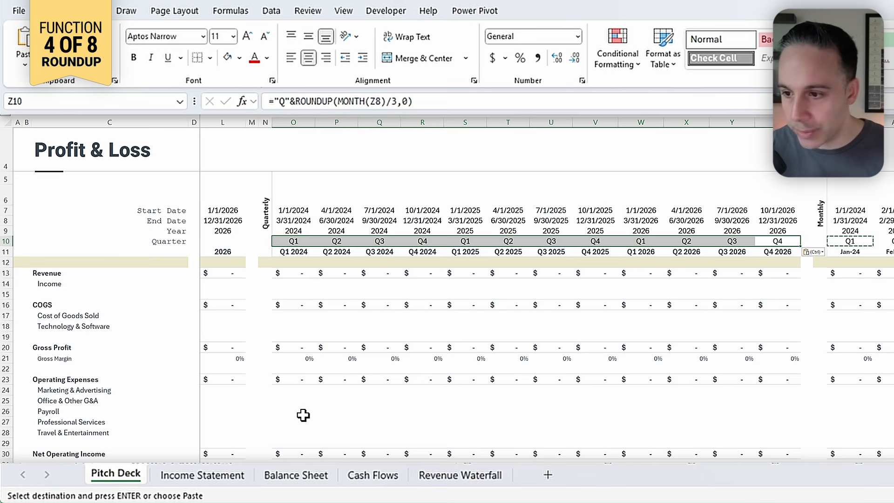
- Paste the copied Quarter formula into J10:L10 for the annual 2024, 2025 and 2026 columns
{"action": "left_click", "coordinate": [228, 242]}
{"action": "key", "text": "shift+Left"}
{"action": "key", "text": "shift+Left"}
{"action": "key", "text": "shift+Left"}
{"action": "key", "text": "shift+Right"}
{"action": "key", "text": "Down"}
{"action": "key", "text": "Up"}
{"action": "key", "text": "shift+Left"}
{"action": "key", "text": "shift+Left"}
{"action": "type", "text": "Q4\tQ4\tQ4"}
- Paste the copied Quarter formula into F10:G10 for the custom YTD and TTM columns
{"action": "scroll", "coordinate": [273, 250], "scroll_direction": "left", "scroll_amount": 2}
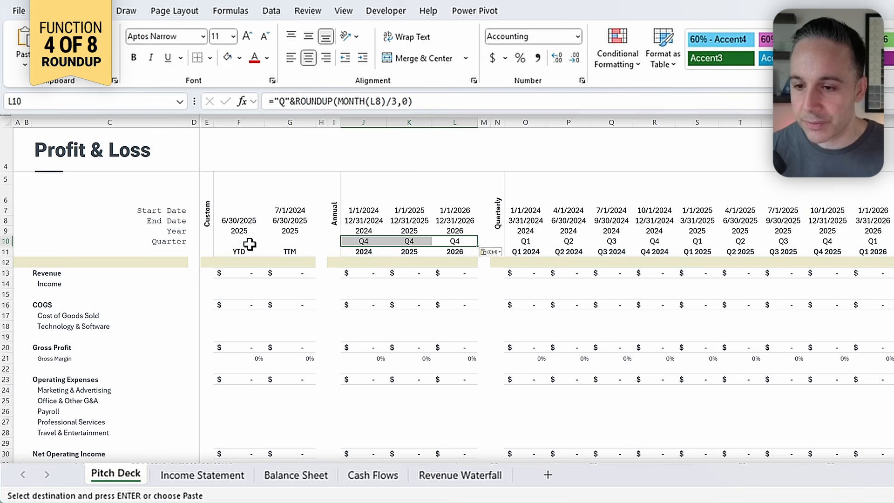
{"action": "left_click_drag", "start_coordinate": [252, 241], "coordinate": [281, 239]}
{"action": "key", "text": "ctrl+v"}
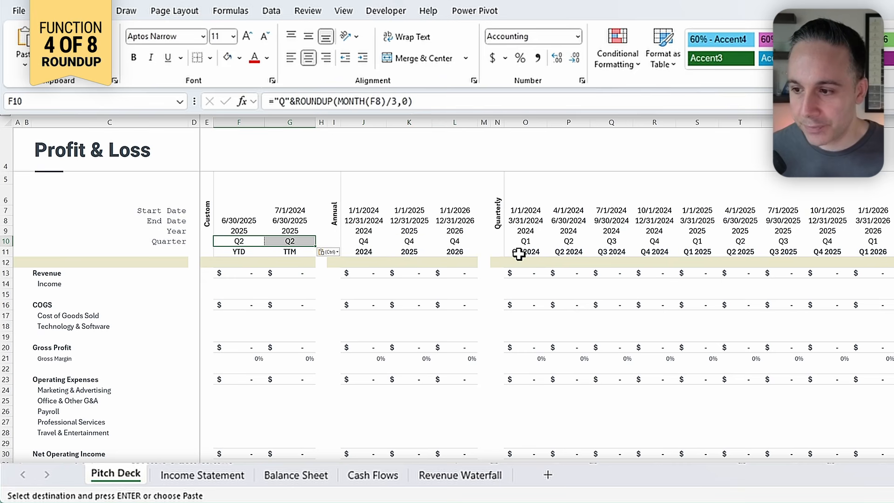
- Replace the typed Q1 2024 heading in O11 with the formula =O10&" "&O9
{"action": "left_click", "coordinate": [519, 253]}
{"action": "scroll", "coordinate": [548, 273], "scroll_direction": "up", "scroll_amount": 4}
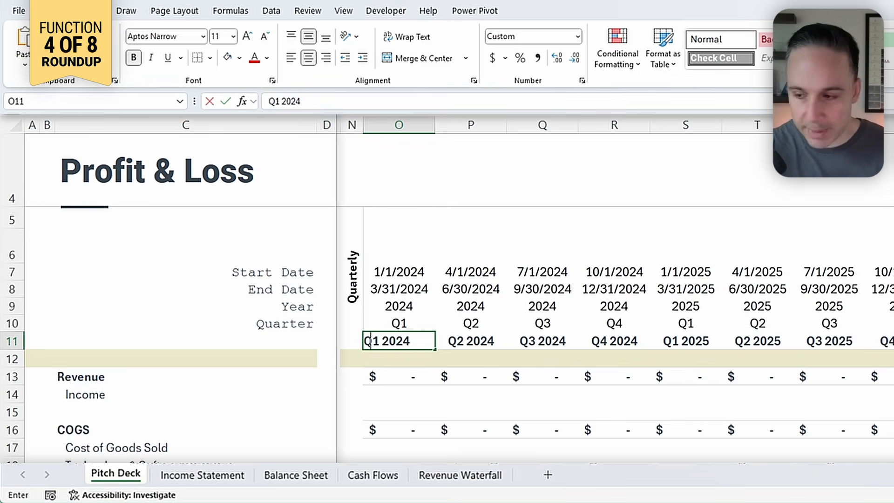
{"action": "type", "text": "="}
{"action": "key", "text": "Up"}
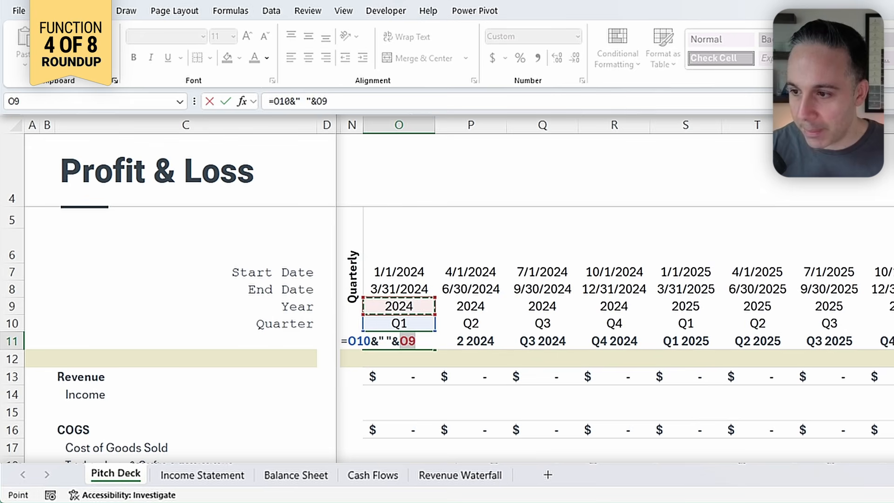
{"action": "key", "text": "ctrl+Return"}
- Copy the =O10&" "&O9 heading formula from O11 across the Quarterly columns through Q4 2026
{"action": "key", "text": "ctrl+c"}
{"action": "key", "text": "ctrl+shift+Right"}
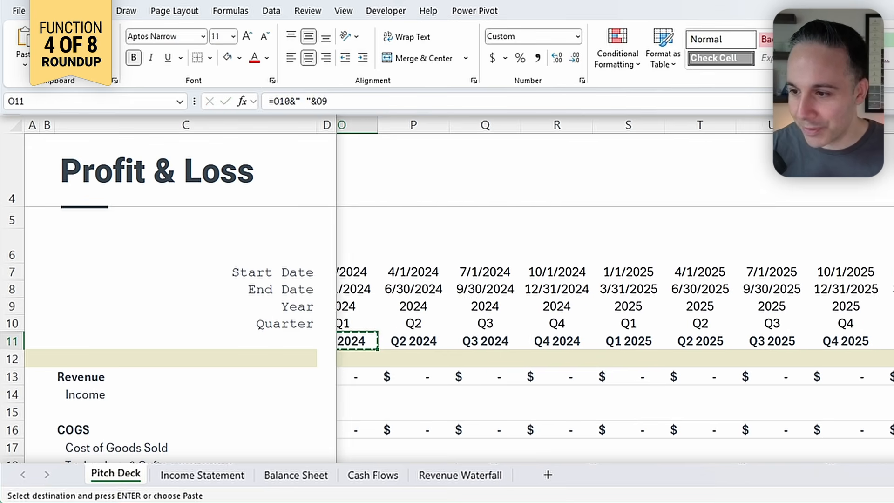
{"action": "key", "text": "ctrl+v"}
{"action": "key", "text": "shift+BackSpace"}
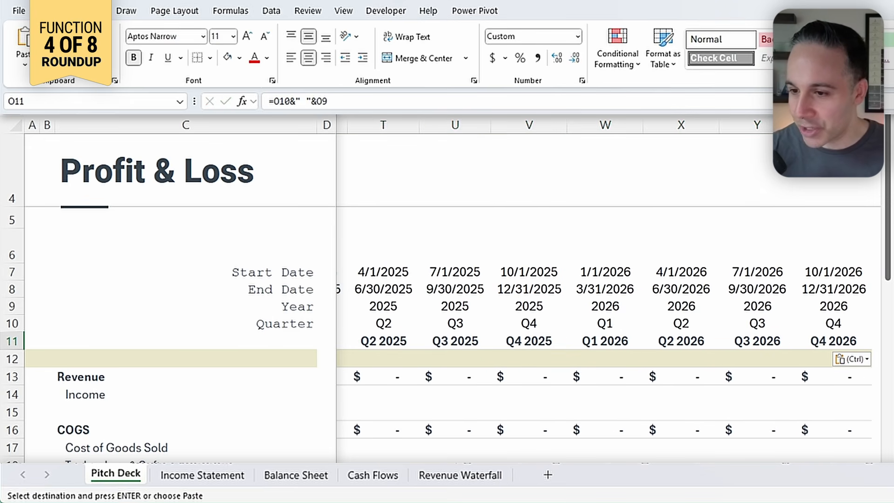
{"action": "scroll", "coordinate": [610, 298], "scroll_direction": "left", "scroll_amount": 5}
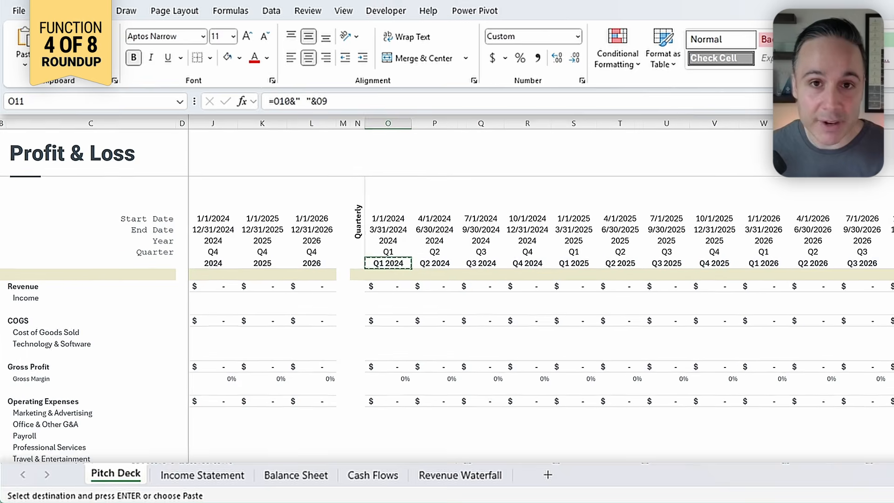
- Set the YTD Start Date in F7 to January 1 of its year with =DATE(F9,1,1)
{"action": "left_click", "coordinate": [252, 216]}
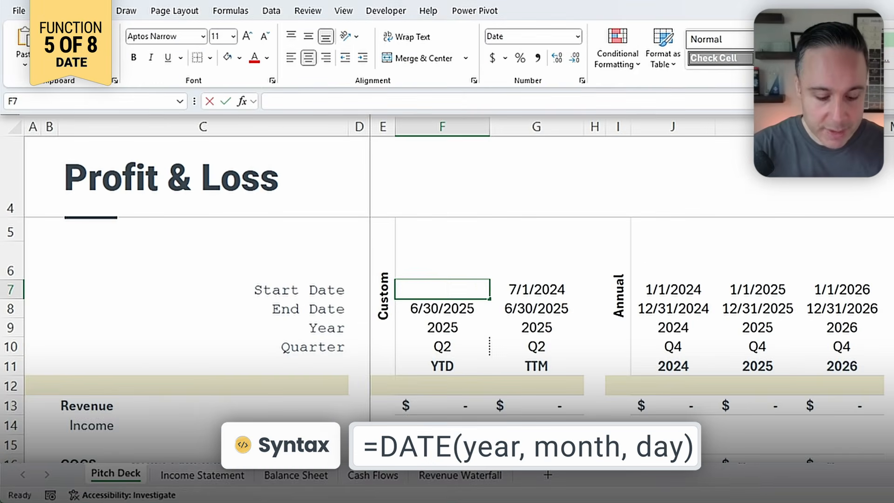
{"action": "type", "text": "=date"}
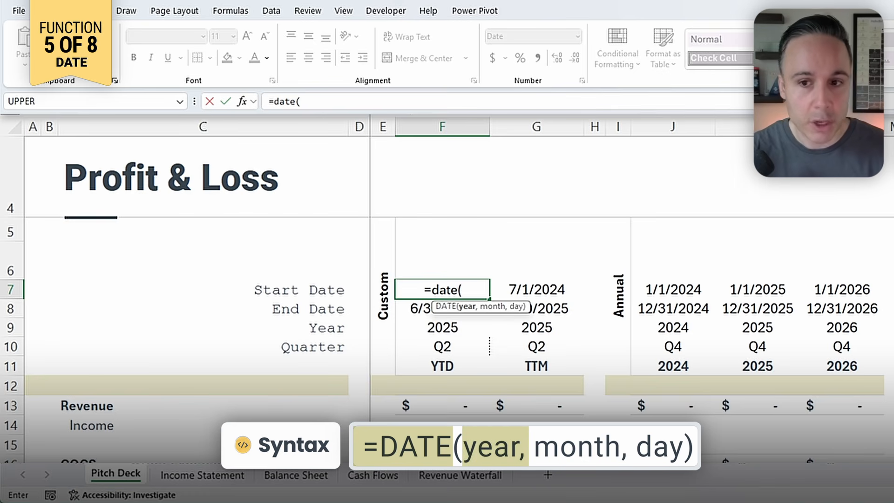
{"action": "type", "text": "("}
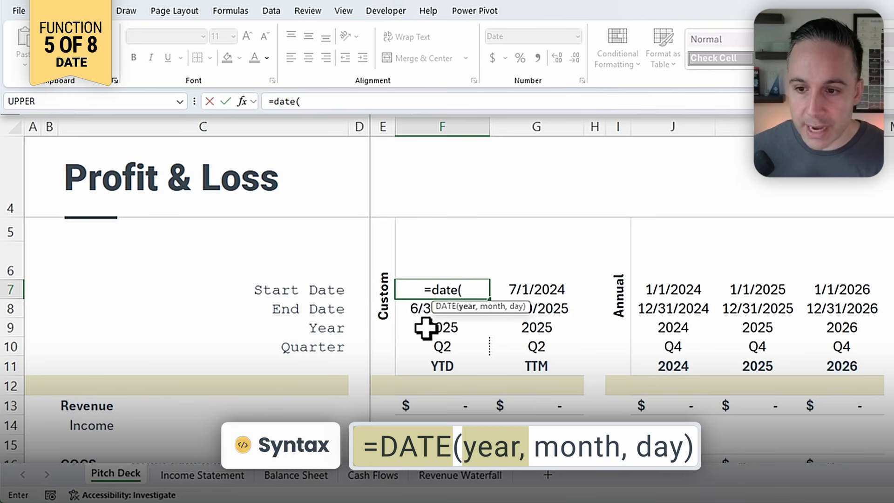
{"action": "left_click", "coordinate": [425, 329]}
{"action": "type", "text": ",1,1"}
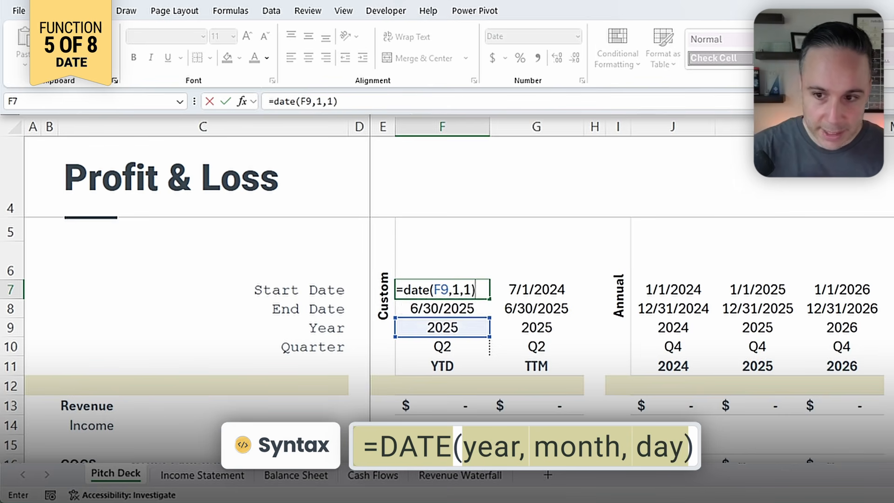
{"action": "key", "text": "Return"}
{"action": "key", "text": "Up"}
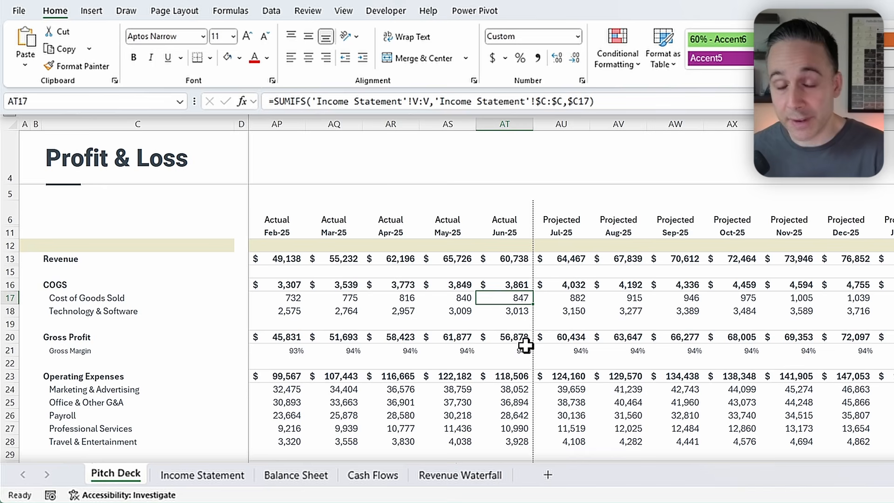
{"action": "scroll", "coordinate": [526, 345], "scroll_direction": "down", "scroll_amount": 3}
{"action": "scroll", "coordinate": [526, 345], "scroll_direction": "up", "scroll_amount": 3}
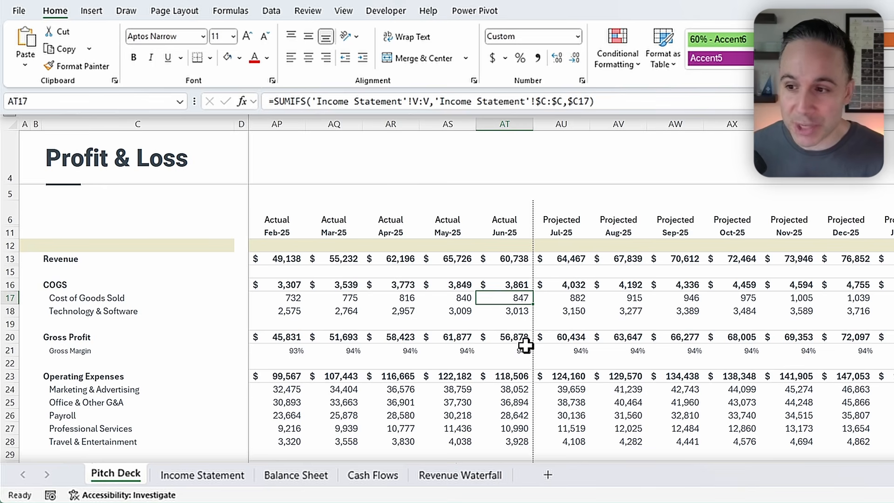
{"action": "left_click_drag", "start_coordinate": [317, 214], "coordinate": [668, 222]}
{"action": "left_click", "coordinate": [618, 335]}
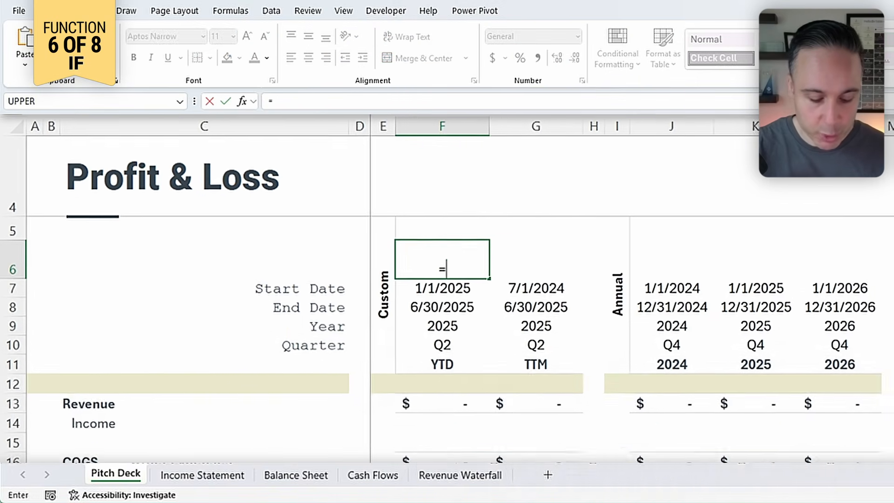
- Label the YTD column in F6 with =IF(F8<=LatestMonthOfActuals,"Actual","Projection")
{"action": "type", "text": "if("}
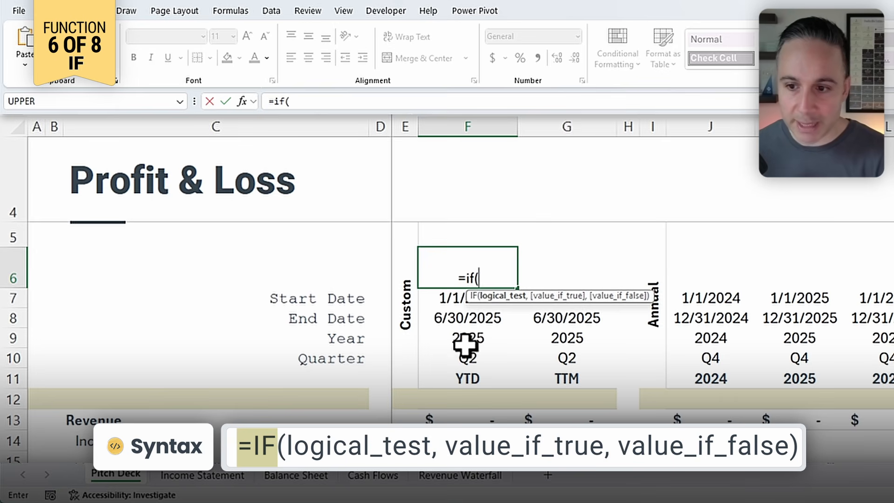
{"action": "left_click", "coordinate": [458, 318]}
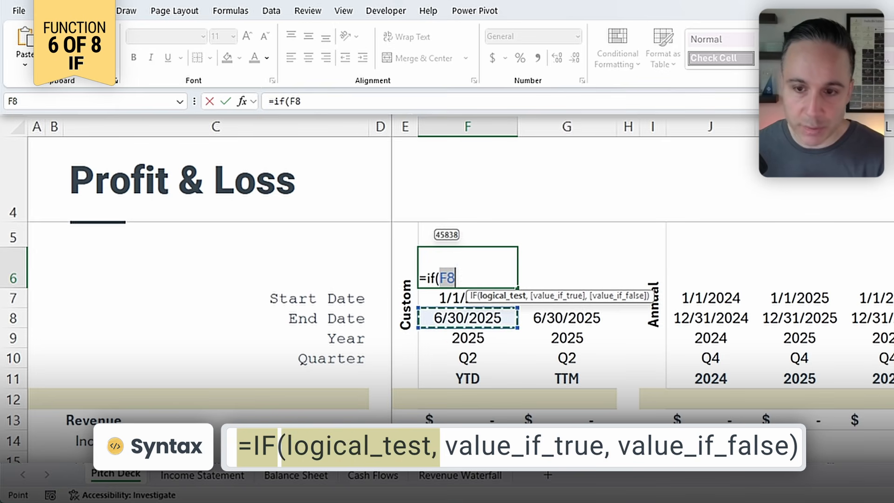
{"action": "type", "text": "<"}
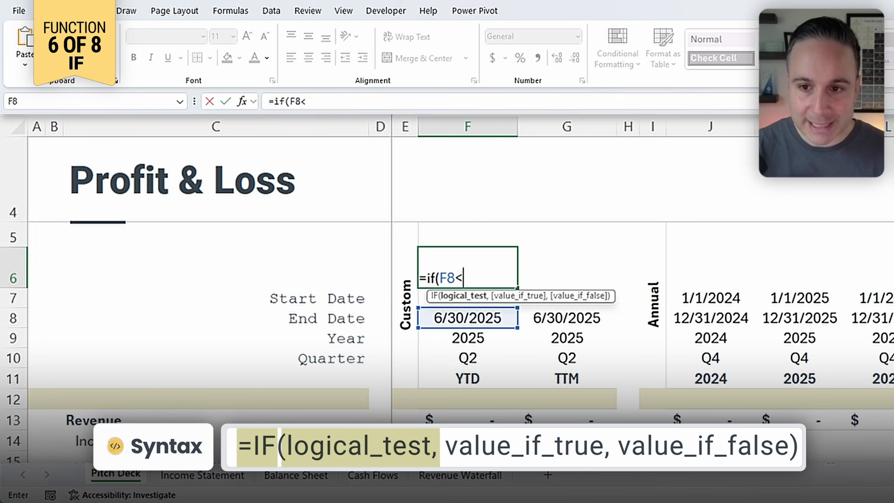
{"action": "type", "text": "=late"}
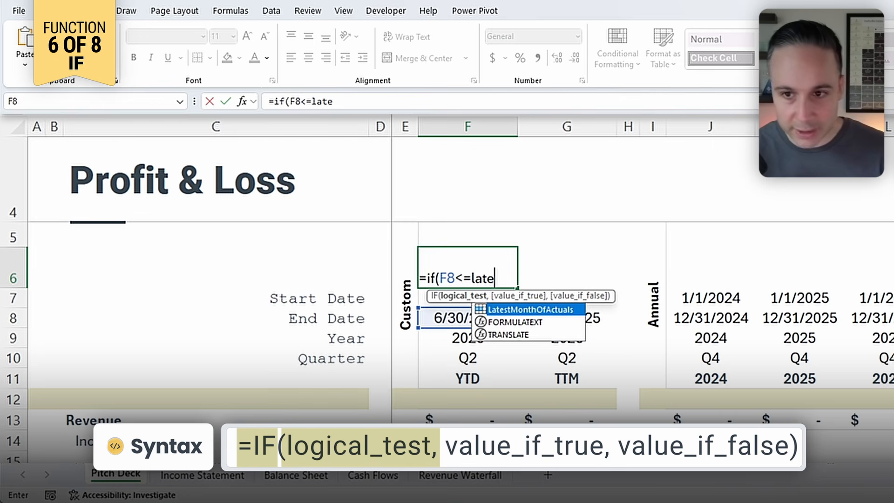
{"action": "key", "text": "Tab"}
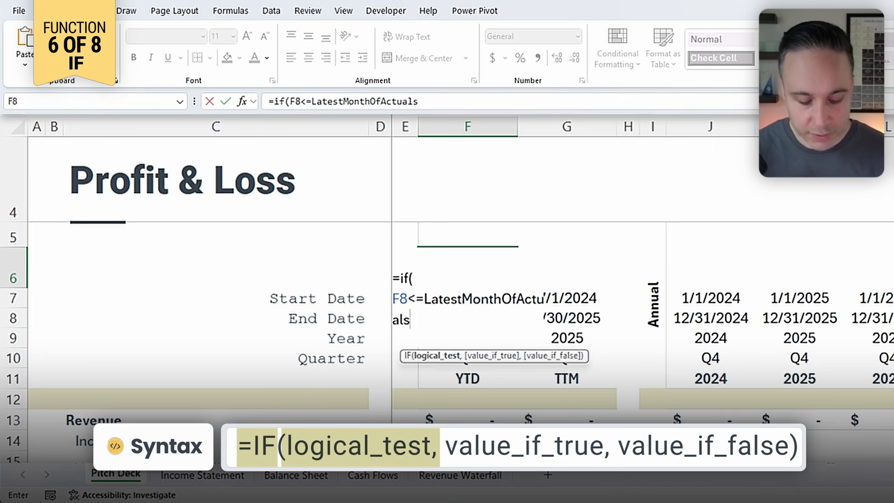
{"action": "type", "text": ",\"Ac"}
{"action": "type", "text": "tual"}
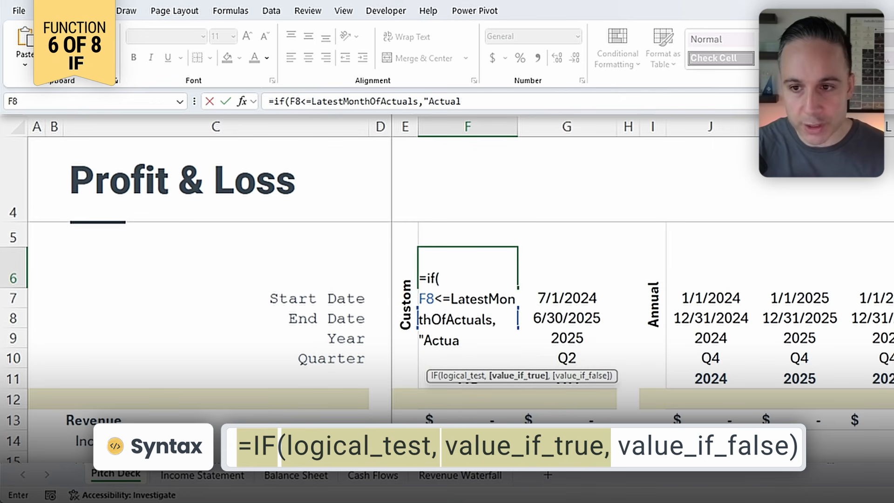
{"action": "type", "text": "\",\"Projec"}
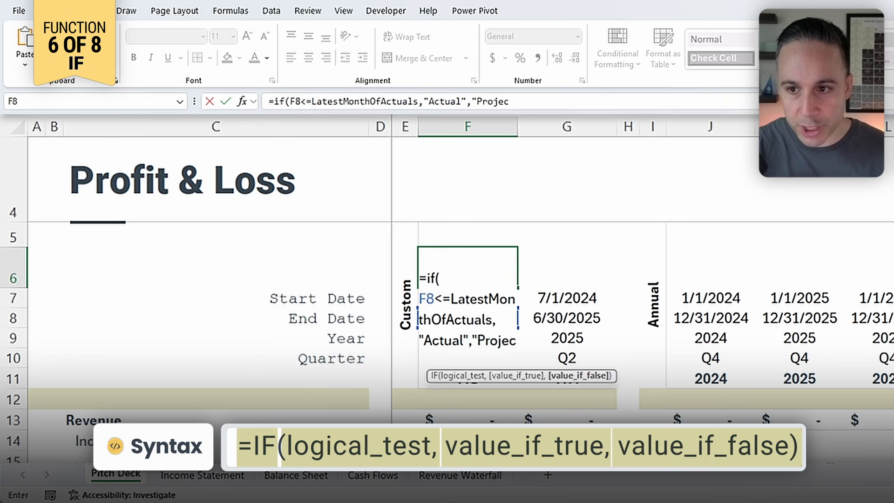
{"action": "type", "text": "tion\")"}
{"action": "key", "text": "Return"}
{"action": "key", "text": "Up"}
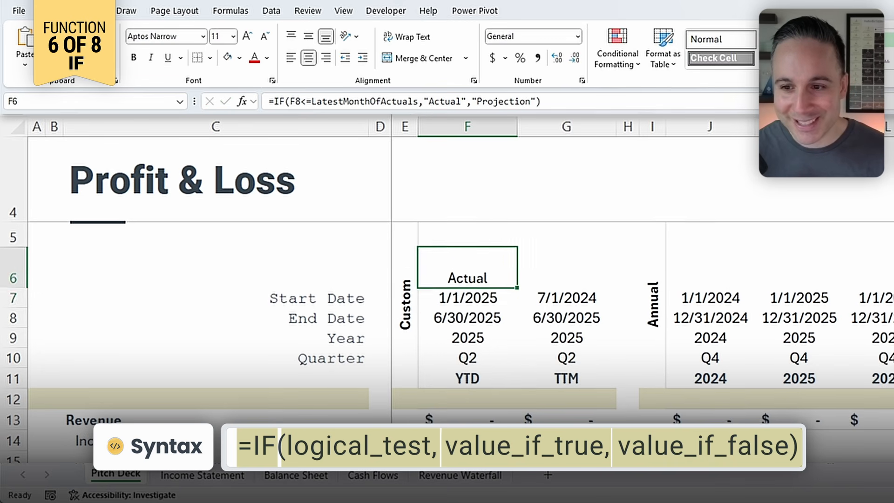
- Copy the Actual/Projection formula from F6 across row 6 to the TTM, Annual, Quarterly and Monthly columns through Dec-26
{"action": "key", "text": "ctrl+c"}
{"action": "key", "text": "shift+Right"}
{"action": "key", "text": "ctrl+v"}
{"action": "left_click_drag", "start_coordinate": [712, 267], "coordinate": [885, 265]}
{"action": "key", "text": "ctrl+v"}
{"action": "scroll", "coordinate": [606, 224], "scroll_direction": "right", "scroll_amount": 1}
{"action": "left_click_drag", "start_coordinate": [380, 221], "coordinate": [805, 222]}
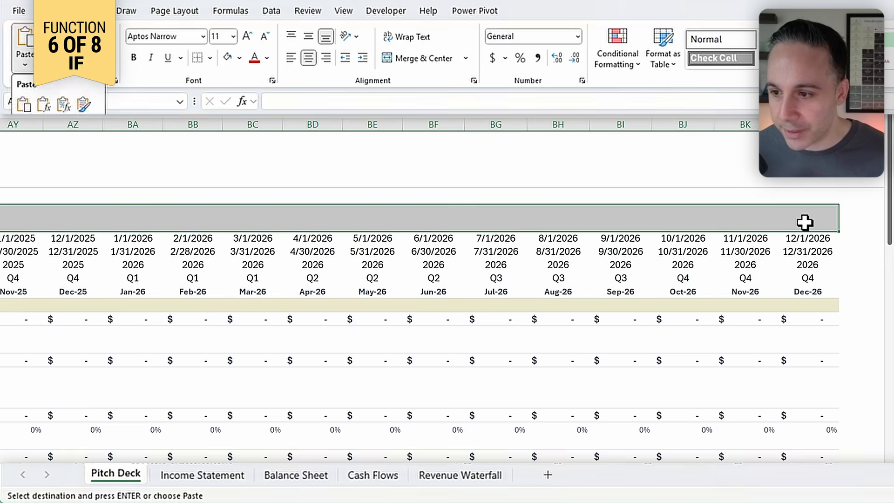
{"action": "key", "text": "ctrl+v"}
- Check the row 6 labels on the monthly columns around the Jun-25 and Jul-25 boundary
{"action": "key", "text": "Right"}
{"action": "key", "text": "Right"}
{"action": "key", "text": "Right"}
{"action": "key", "text": "Right"}
{"action": "scroll", "coordinate": [544, 289], "scroll_direction": "right", "scroll_amount": 2}
{"action": "scroll", "coordinate": [545, 289], "scroll_direction": "right", "scroll_amount": 3}
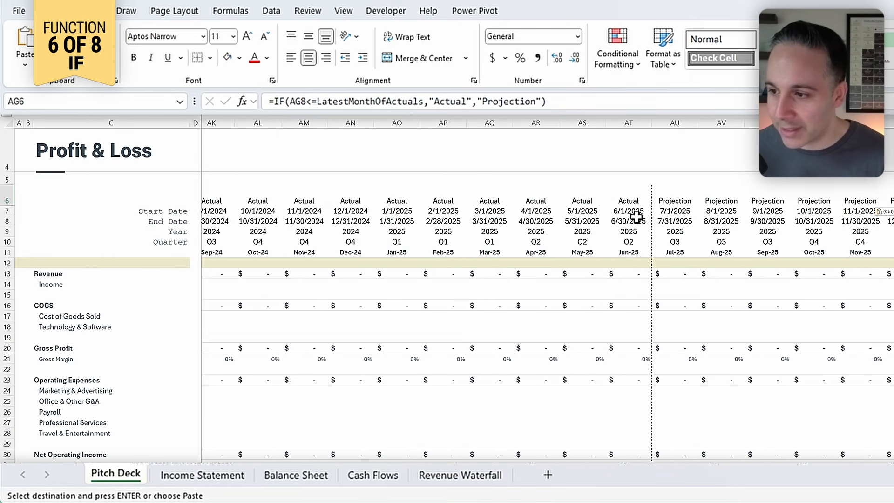
{"action": "left_click", "coordinate": [628, 212]}
{"action": "left_click", "coordinate": [671, 204]}
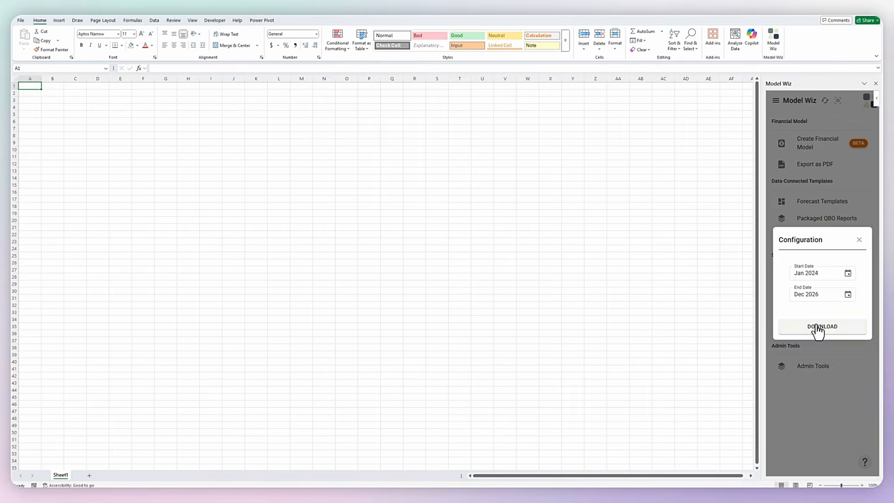
- Download the Model Wiz template for Jan 2024 to Dec 2026 and browse its financial statement and Dashboard sheets
{"action": "left_click", "coordinate": [818, 325]}
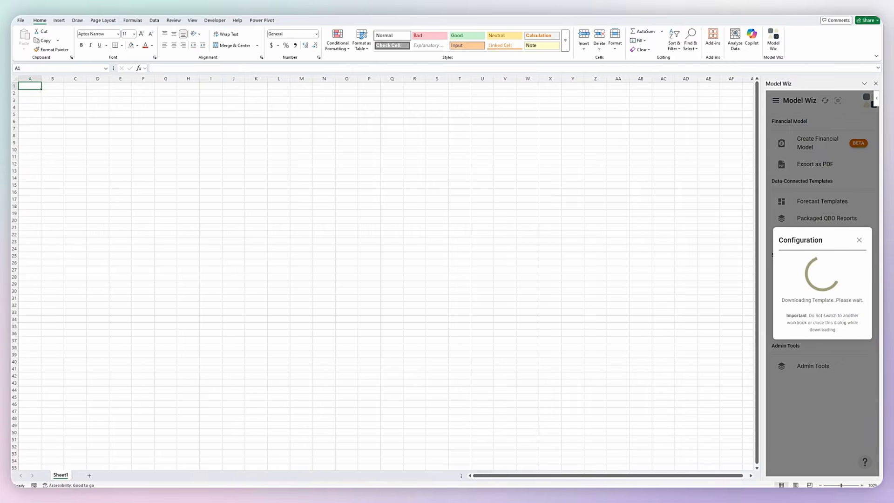
{"action": "left_click", "coordinate": [189, 474]}
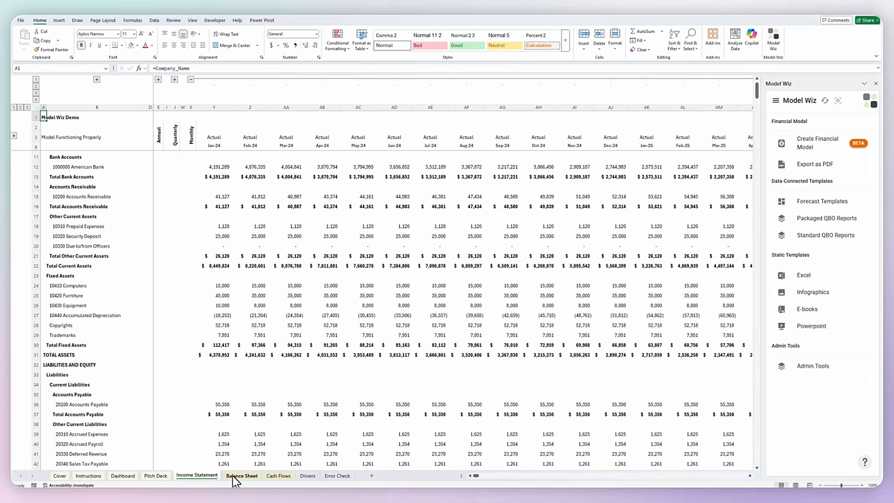
{"action": "left_click", "coordinate": [274, 476]}
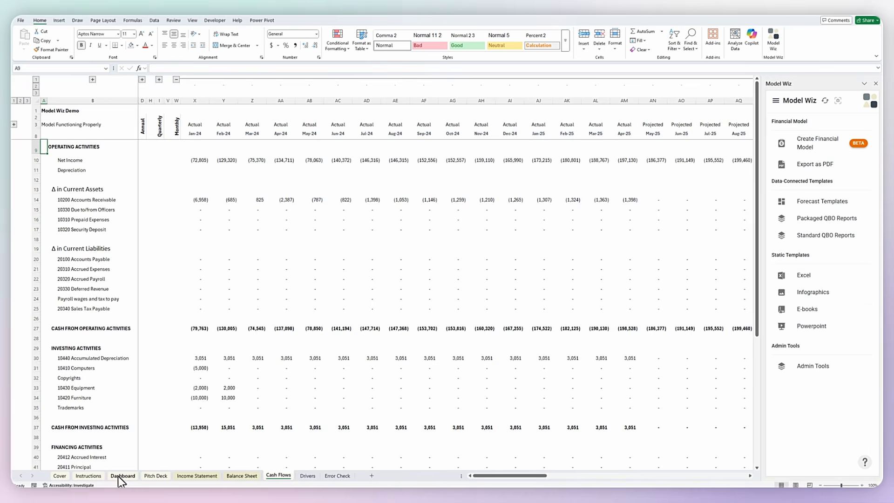
{"action": "left_click", "coordinate": [119, 477]}
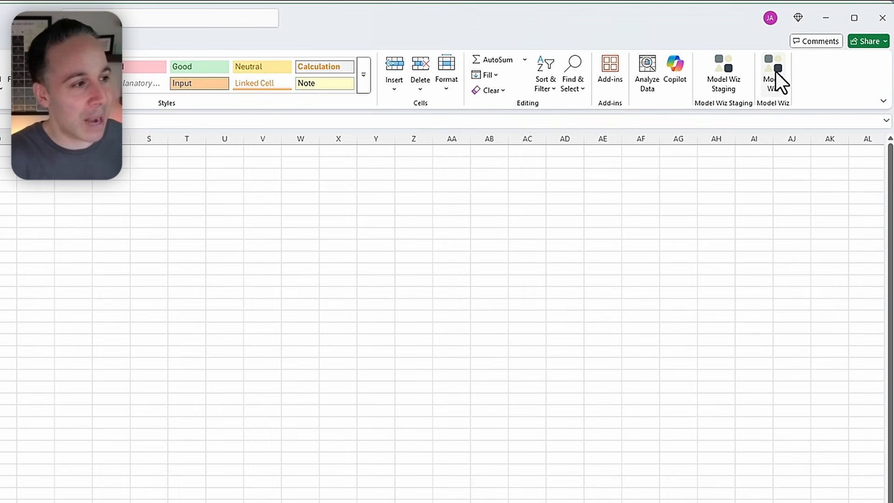
- Open the Model Wiz add-in in a blank workbook and create a financial model covering Jan 2024 to Dec 2026
{"action": "left_click", "coordinate": [774, 72]}
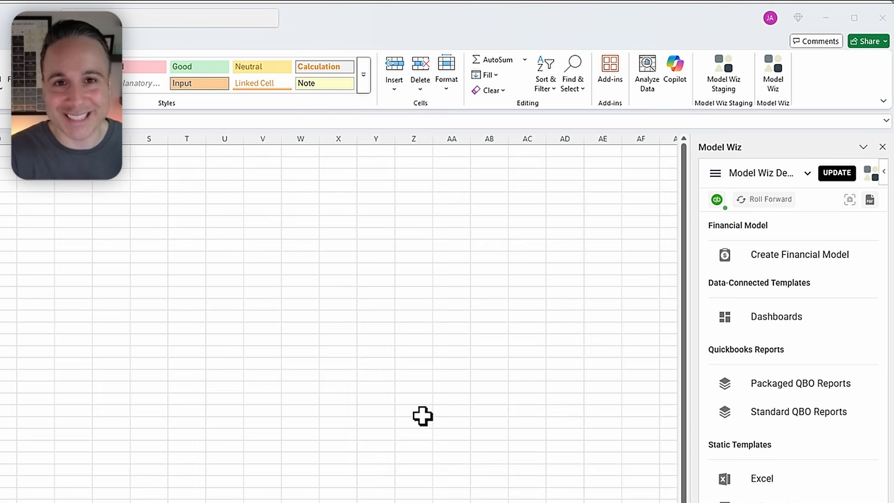
{"action": "left_click", "coordinate": [788, 263]}
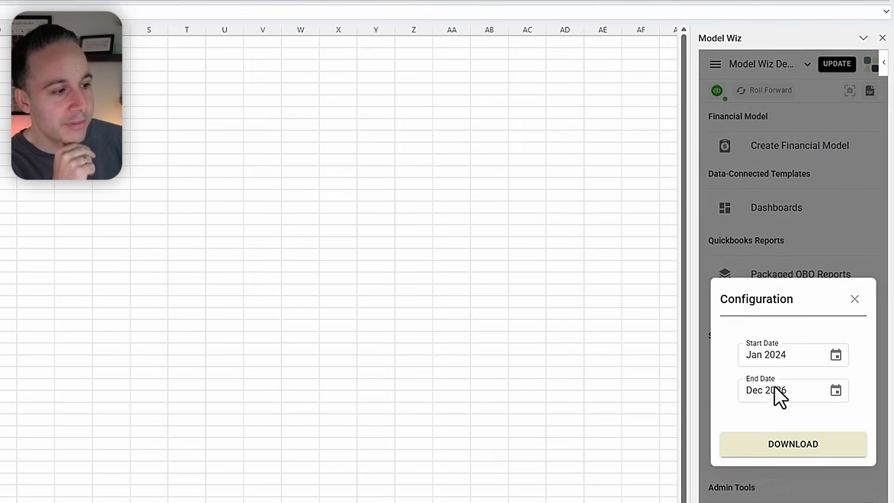
{"action": "left_click", "coordinate": [769, 441]}
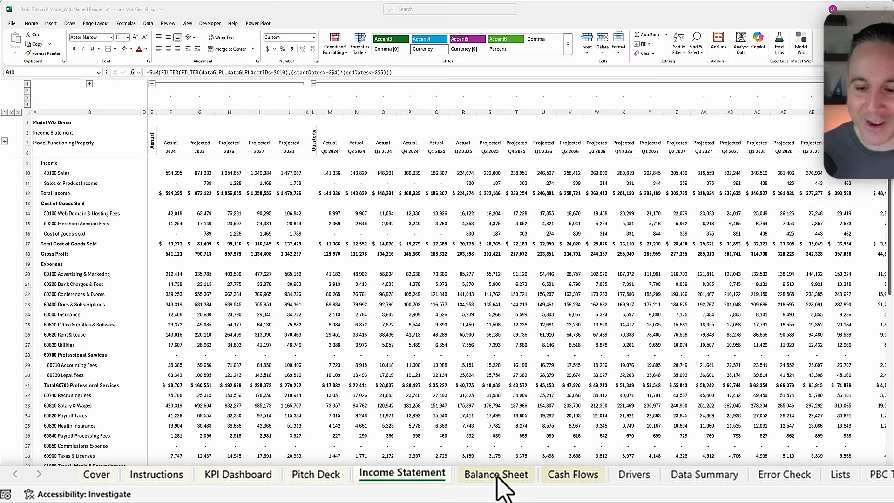
- Review the model's Balance Sheet and Cash Flows sheets, and the Pitch Deck from Profit & Loss through its cash flow section
{"action": "left_click", "coordinate": [503, 476]}
{"action": "left_click", "coordinate": [569, 475]}
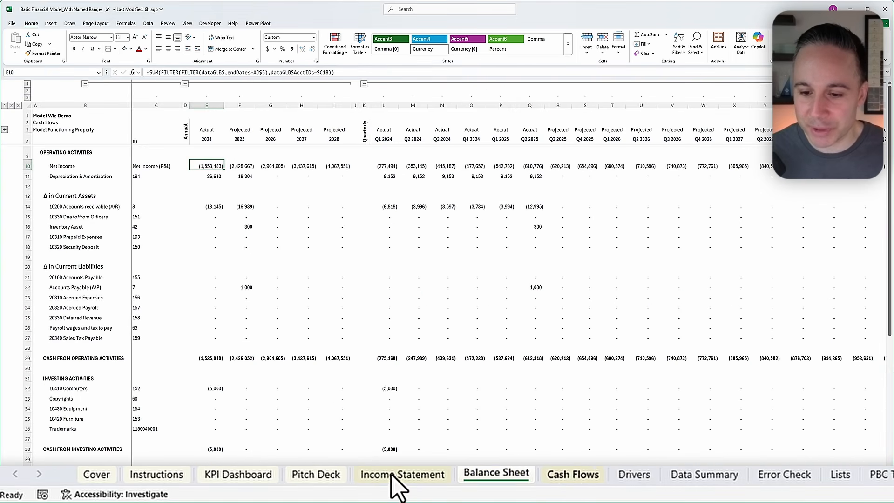
{"action": "left_click", "coordinate": [324, 475]}
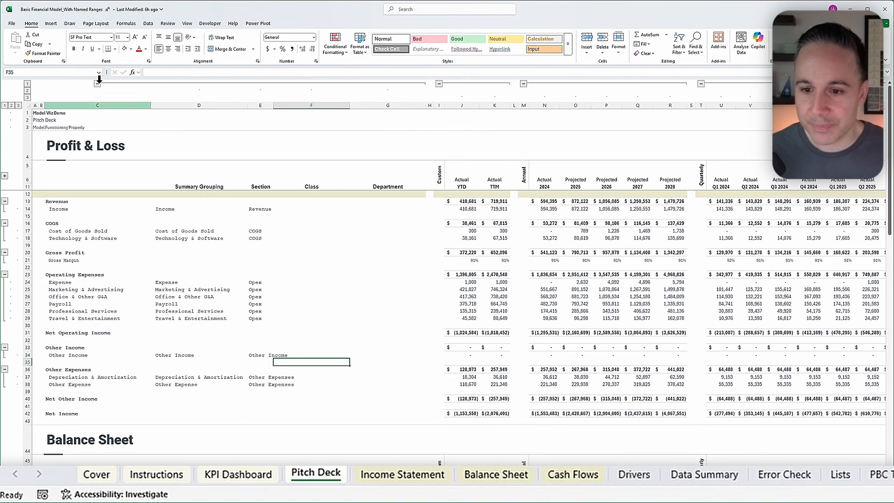
{"action": "scroll", "coordinate": [240, 348], "scroll_direction": "up", "scroll_amount": 1}
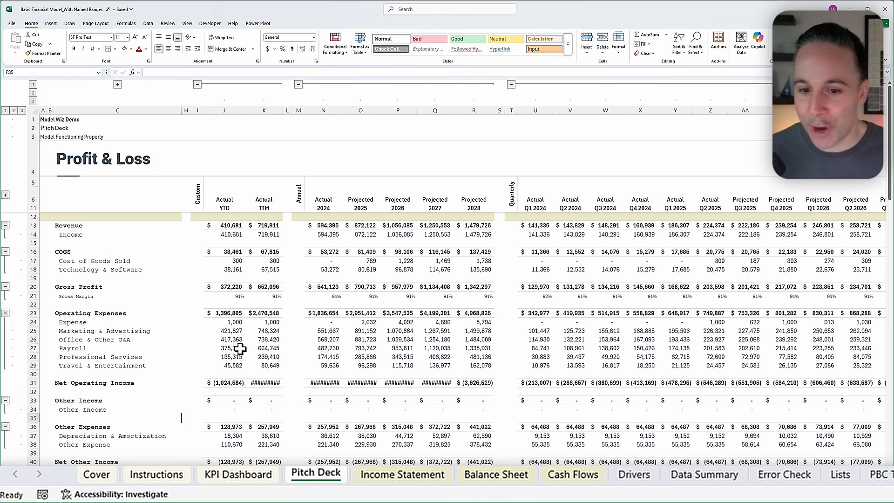
{"action": "left_click", "coordinate": [181, 330]}
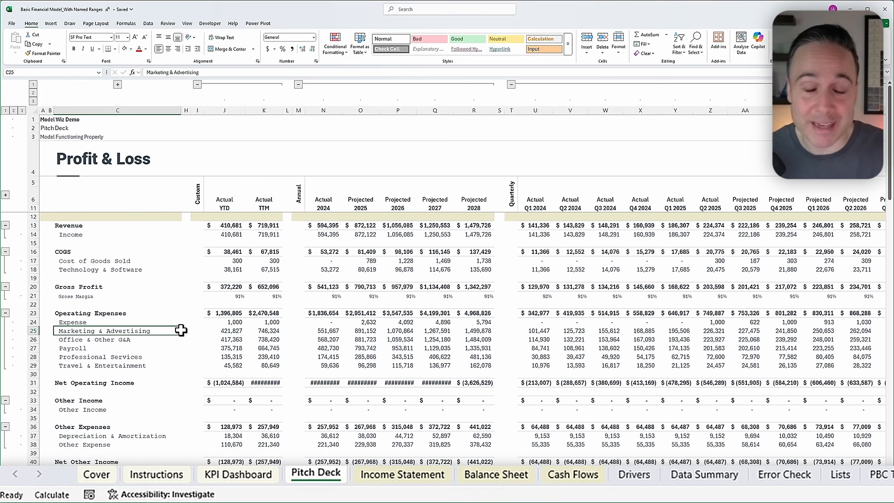
{"action": "scroll", "coordinate": [181, 330], "scroll_direction": "down", "scroll_amount": 12}
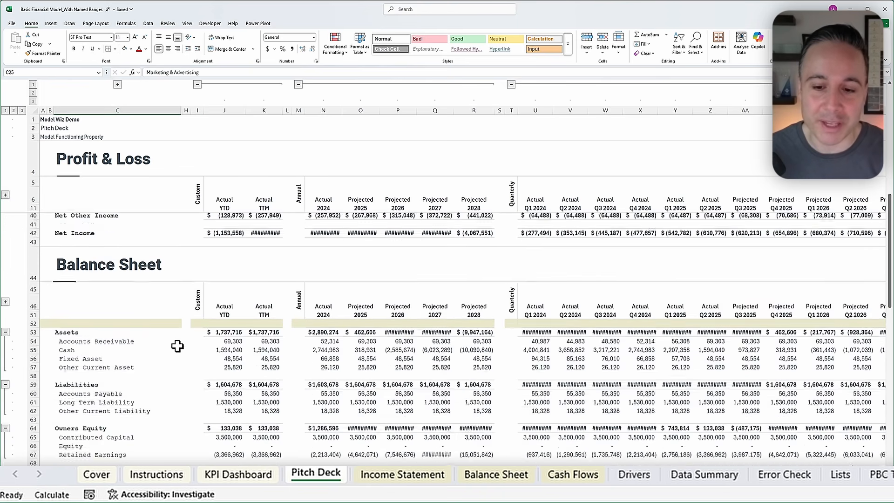
{"action": "scroll", "coordinate": [177, 345], "scroll_direction": "down", "scroll_amount": 6}
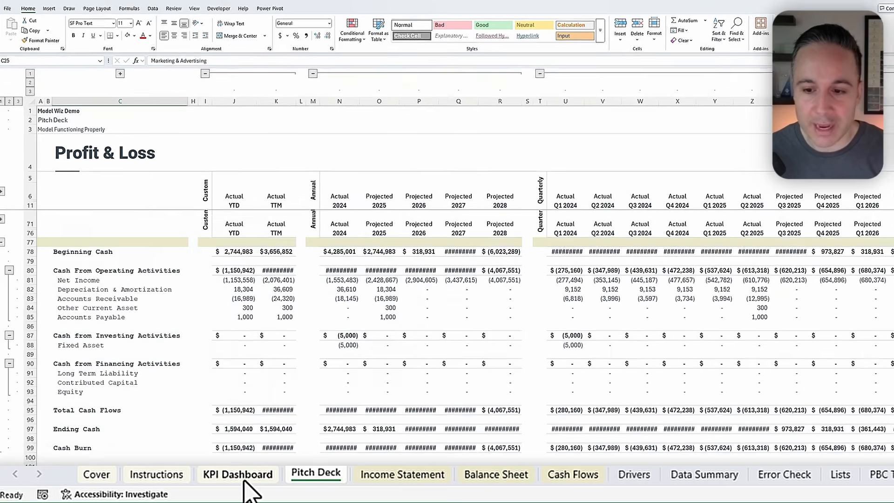
- Set the KPI Dashboard's report period to Last Month, keeping the Prior Year comparison enabled
{"action": "left_click", "coordinate": [248, 475]}
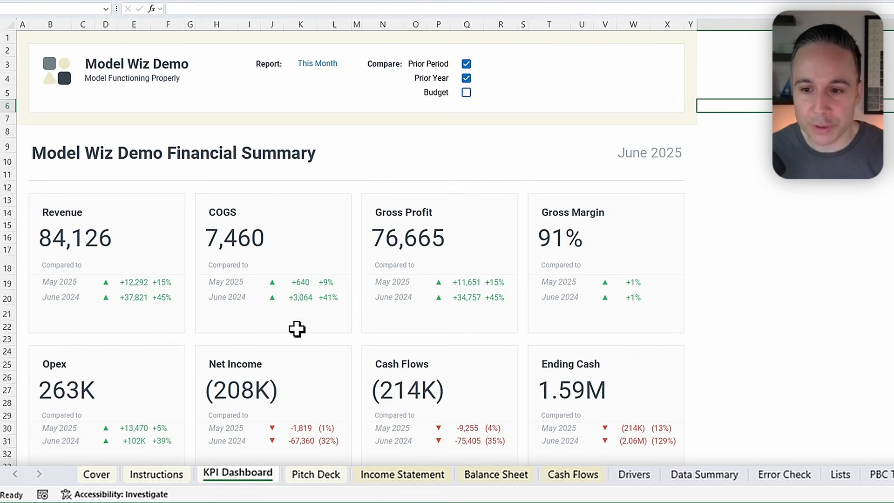
{"action": "left_click", "coordinate": [316, 65]}
{"action": "left_click", "coordinate": [357, 67]}
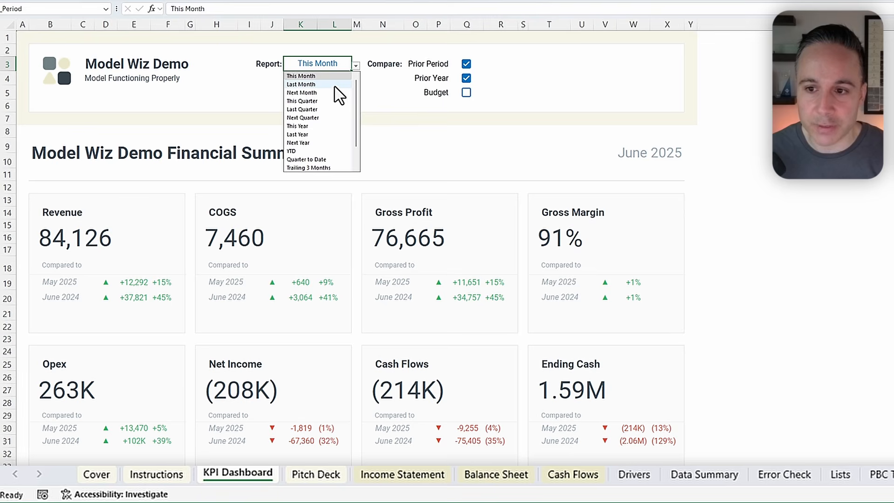
{"action": "key", "text": "Return"}
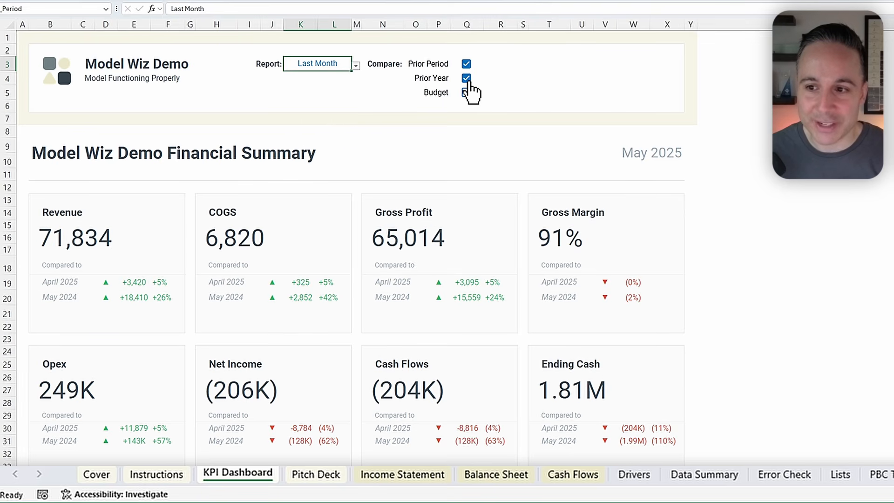
{"action": "left_click", "coordinate": [467, 79]}
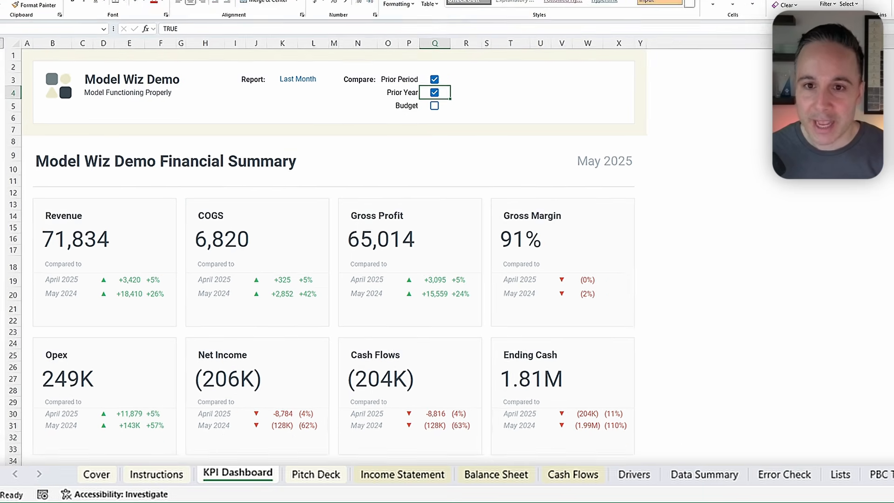
- Open the Model Wiz add-in and export the model to a PDF, choosing the reporting period for the export
{"action": "left_click", "coordinate": [819, 48]}
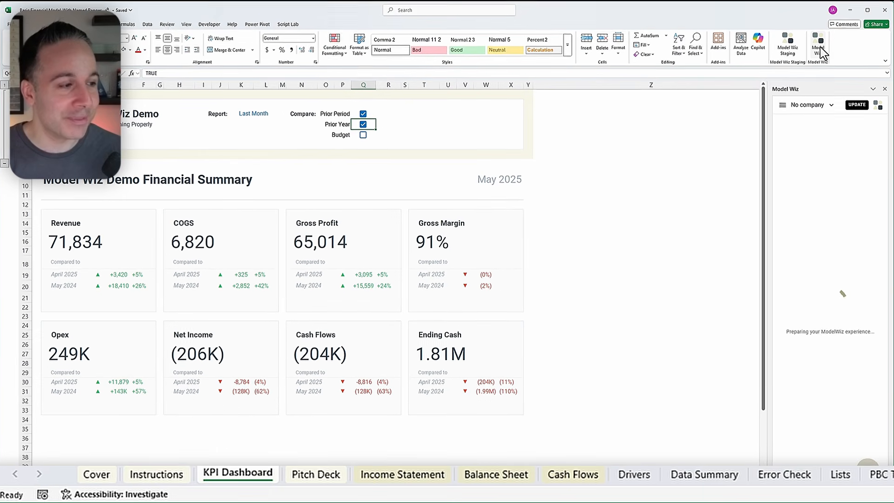
{"action": "left_click", "coordinate": [876, 121]}
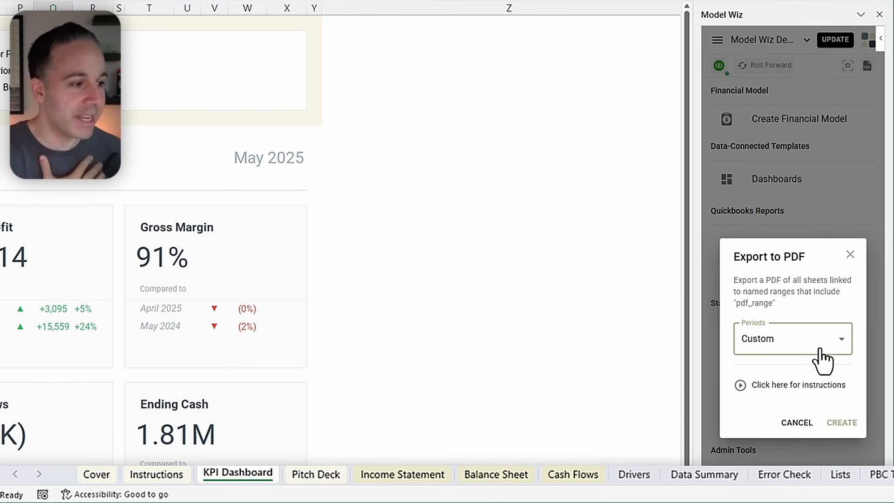
{"action": "left_click", "coordinate": [822, 354]}
{"action": "left_click", "coordinate": [817, 365]}
{"action": "left_click", "coordinate": [838, 423]}
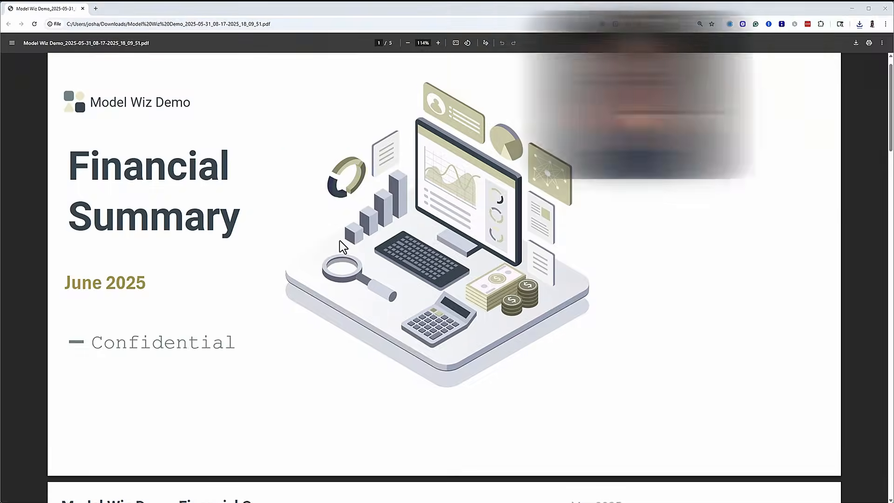
- Look through the exported Financial Summary PDF from its cover page to the KPI and following pages
{"action": "scroll", "coordinate": [339, 240], "scroll_direction": "down", "scroll_amount": 10}
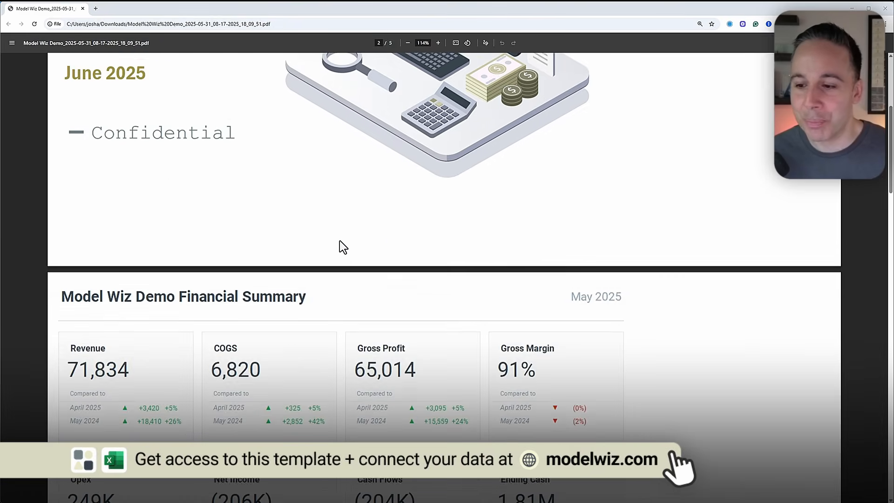
{"action": "scroll", "coordinate": [339, 241], "scroll_direction": "down", "scroll_amount": 2}
{"action": "scroll", "coordinate": [339, 241], "scroll_direction": "down", "scroll_amount": 10}
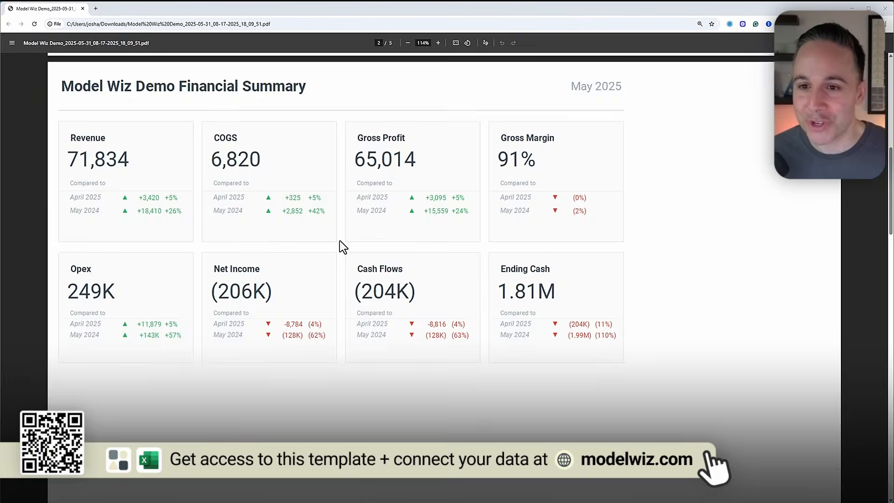
{"action": "scroll", "coordinate": [340, 240], "scroll_direction": "down", "scroll_amount": 10}
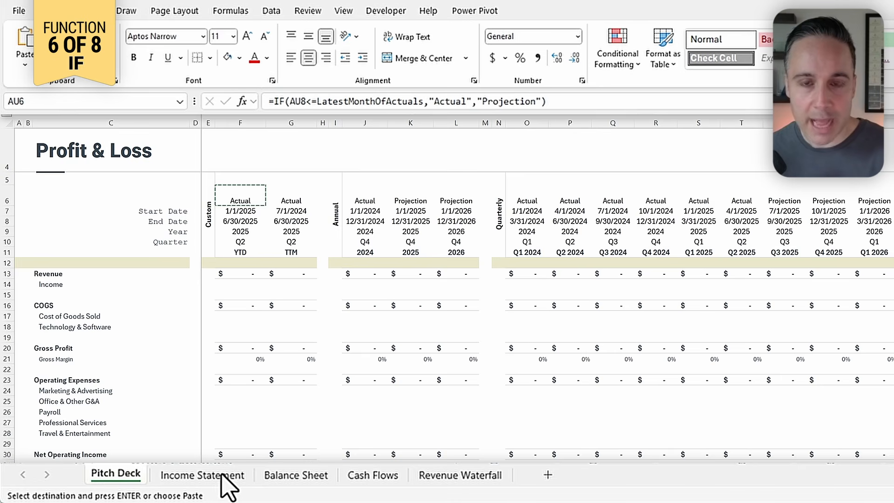
- Compare the detailed accounts and monthly figures on the Income Statement sheet with the Pitch Deck's Profit & Loss line items
{"action": "left_click", "coordinate": [215, 475]}
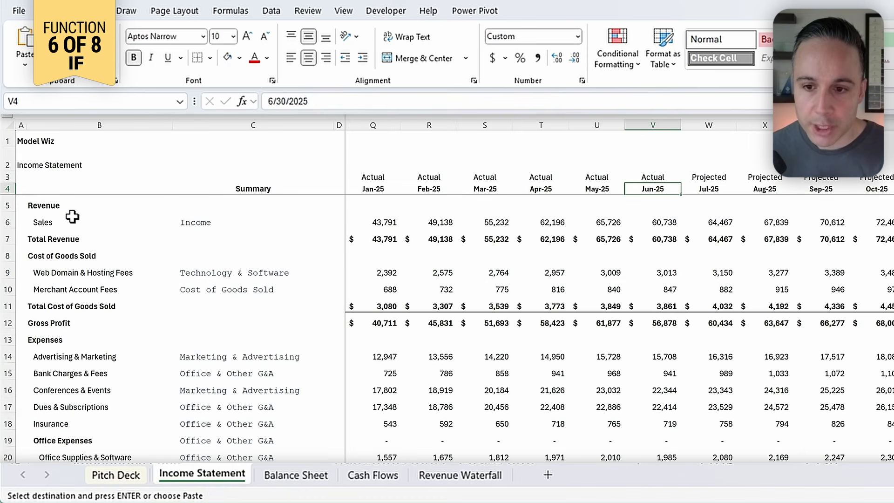
{"action": "left_click_drag", "start_coordinate": [56, 209], "coordinate": [113, 428]}
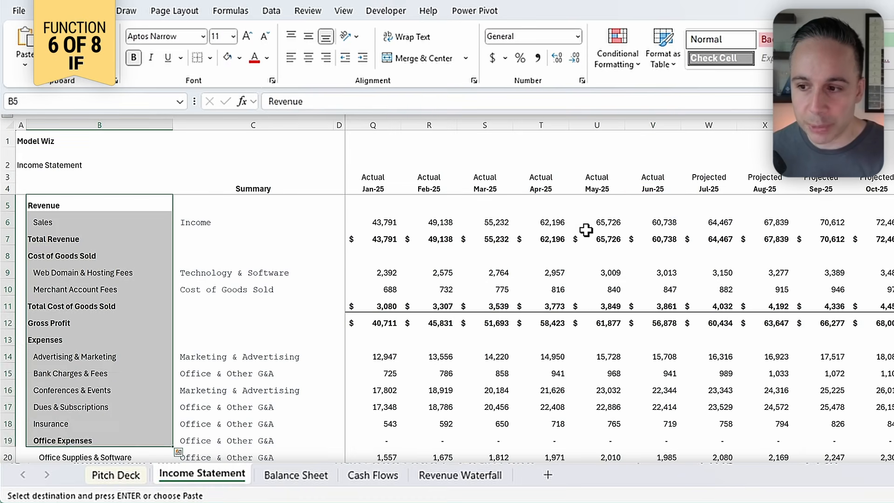
{"action": "left_click_drag", "start_coordinate": [585, 223], "coordinate": [615, 405]}
{"action": "key", "text": "ctrl+v"}
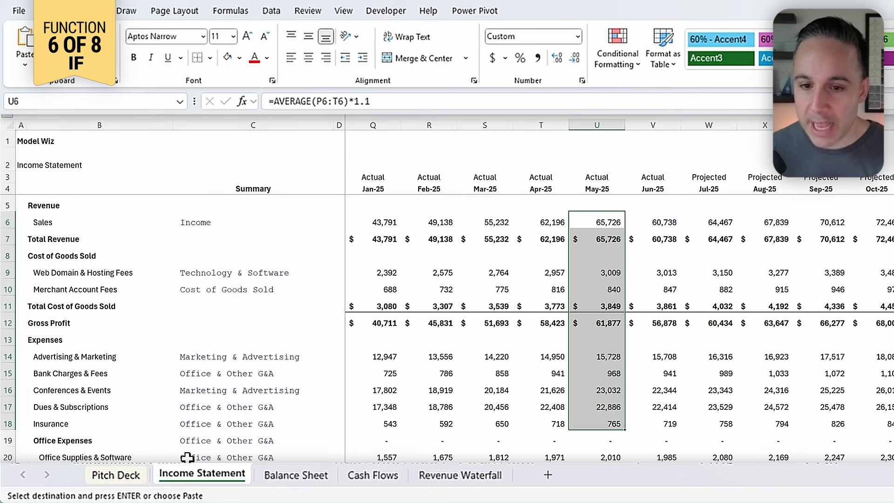
{"action": "left_click", "coordinate": [130, 471]}
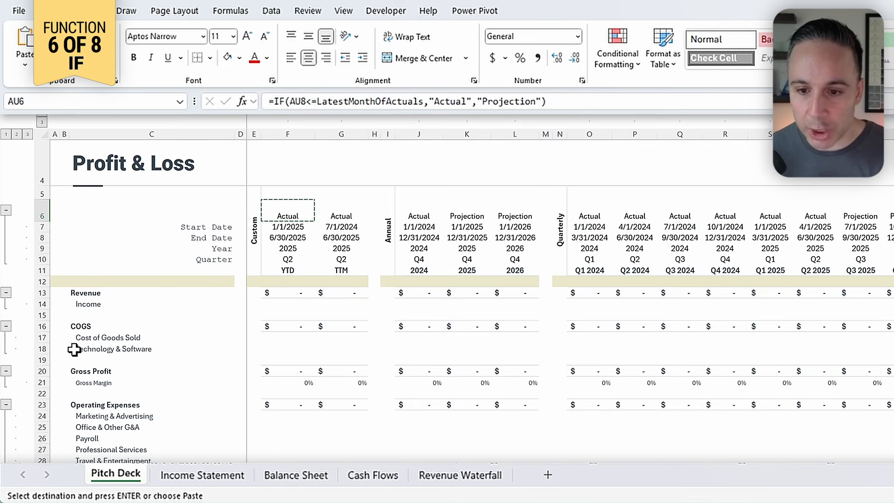
{"action": "left_click", "coordinate": [82, 307]}
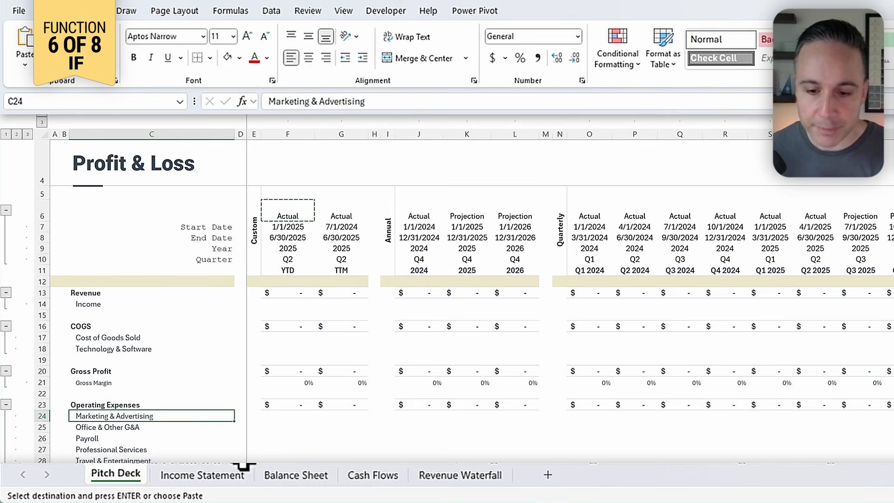
- Examine the Summary column on the Income Statement sheet that maps each account to a Pitch Deck category
{"action": "left_click", "coordinate": [200, 472]}
{"action": "left_click", "coordinate": [216, 215]}
{"action": "left_click", "coordinate": [251, 124]}
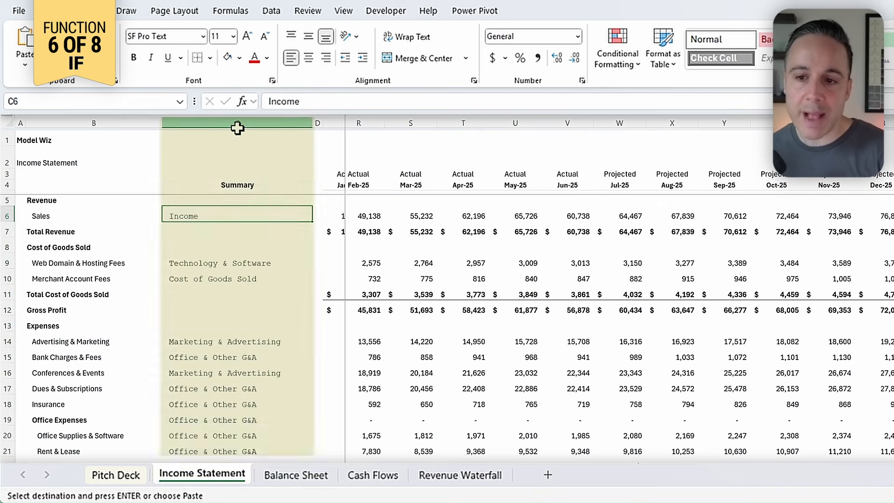
{"action": "left_click", "coordinate": [223, 285]}
{"action": "scroll", "coordinate": [223, 286], "scroll_direction": "down", "scroll_amount": 5}
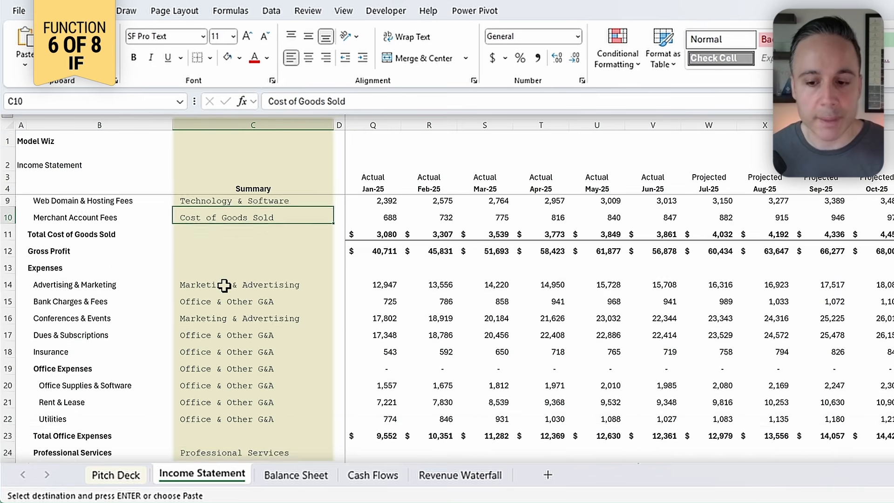
{"action": "scroll", "coordinate": [223, 286], "scroll_direction": "up", "scroll_amount": 5}
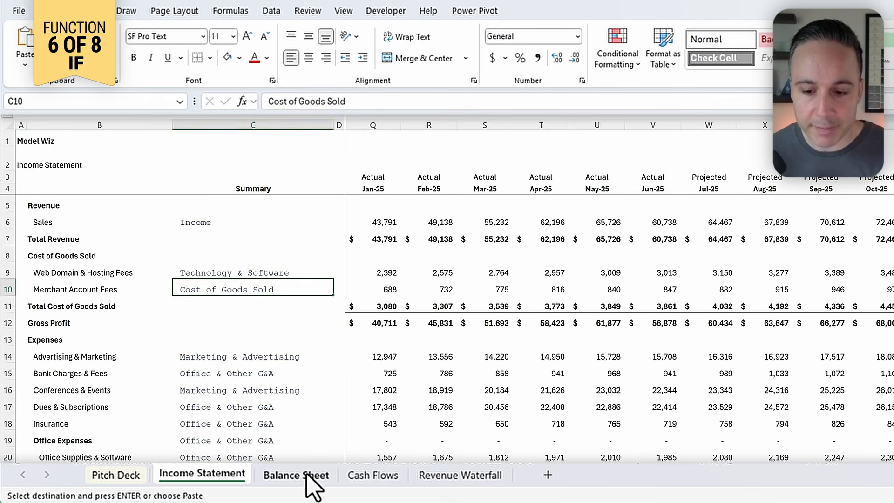
- Examine the Summary mapping columns on the Balance Sheet and Cash Flows sheets, and return to the Pitch Deck
{"action": "left_click", "coordinate": [296, 474]}
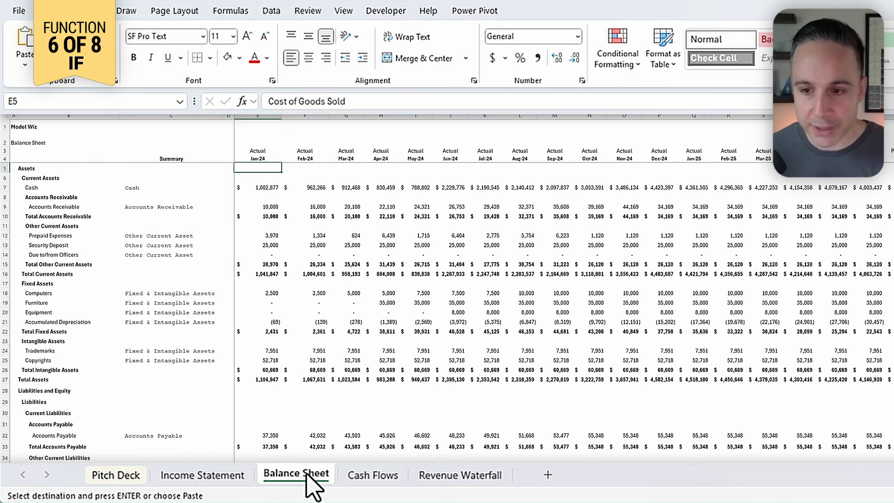
{"action": "left_click", "coordinate": [386, 478]}
{"action": "left_click", "coordinate": [249, 171]}
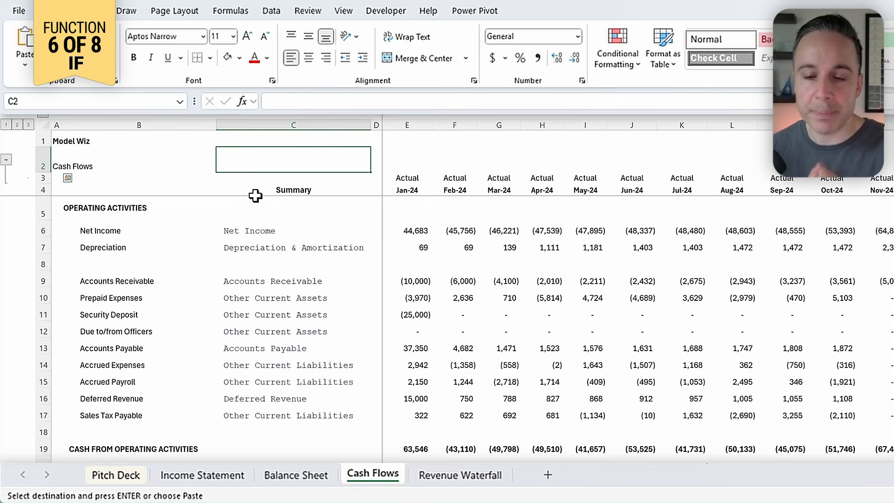
{"action": "left_click", "coordinate": [244, 243]}
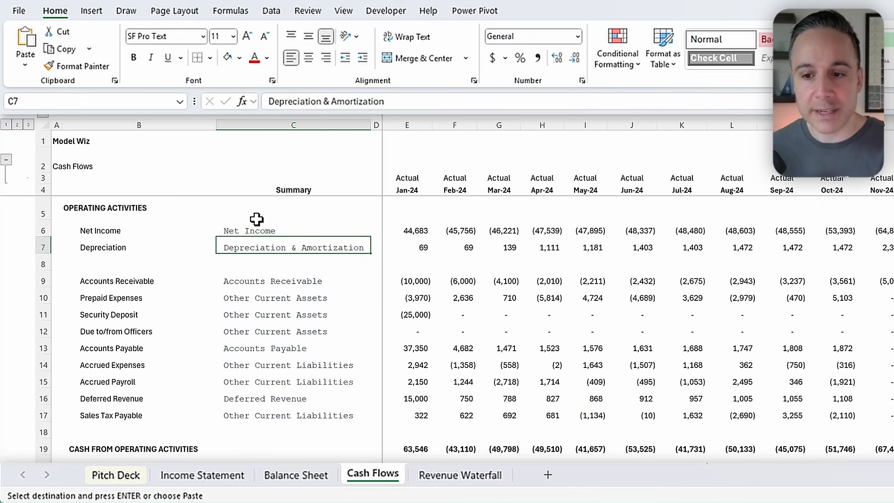
{"action": "left_click_drag", "start_coordinate": [256, 215], "coordinate": [258, 282]}
{"action": "left_click", "coordinate": [116, 475]}
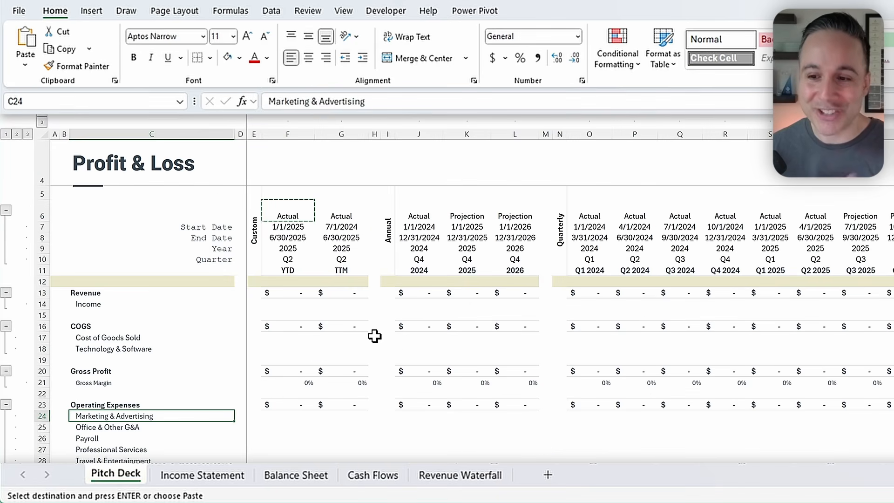
{"action": "left_click", "coordinate": [355, 357]}
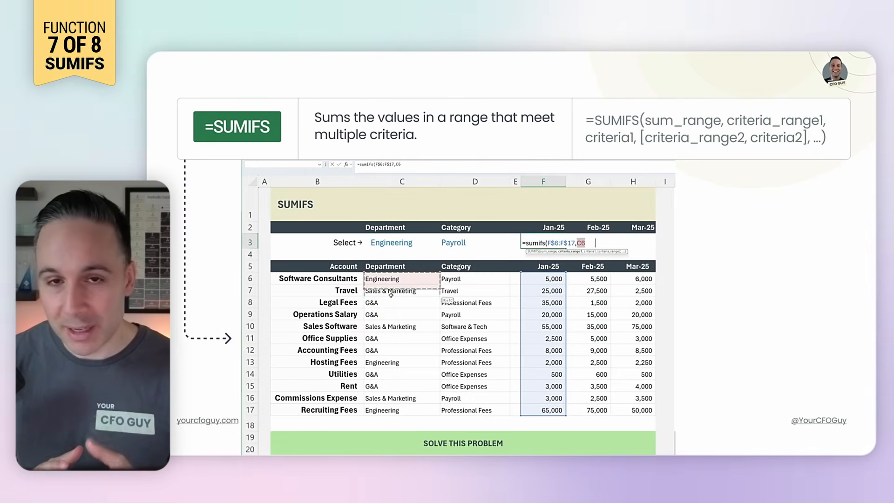
{"action": "left_click_drag", "start_coordinate": [391, 294], "coordinate": [396, 409]}
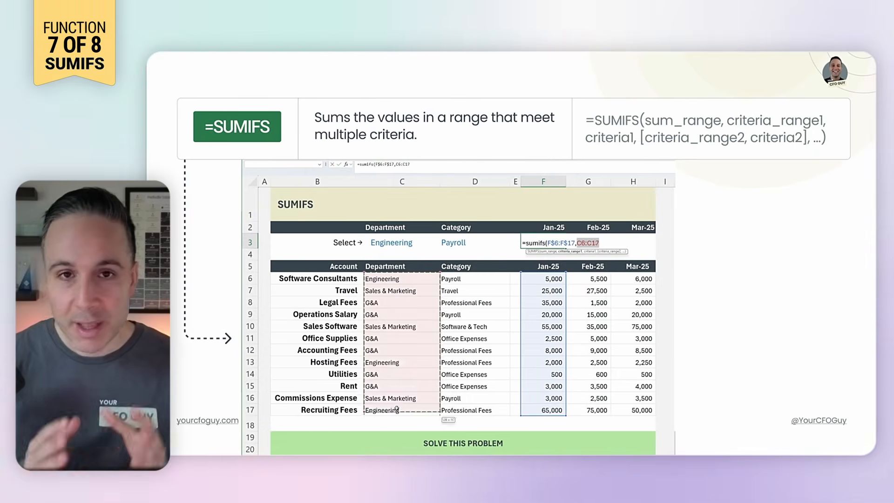
{"action": "key", "text": "F4"}
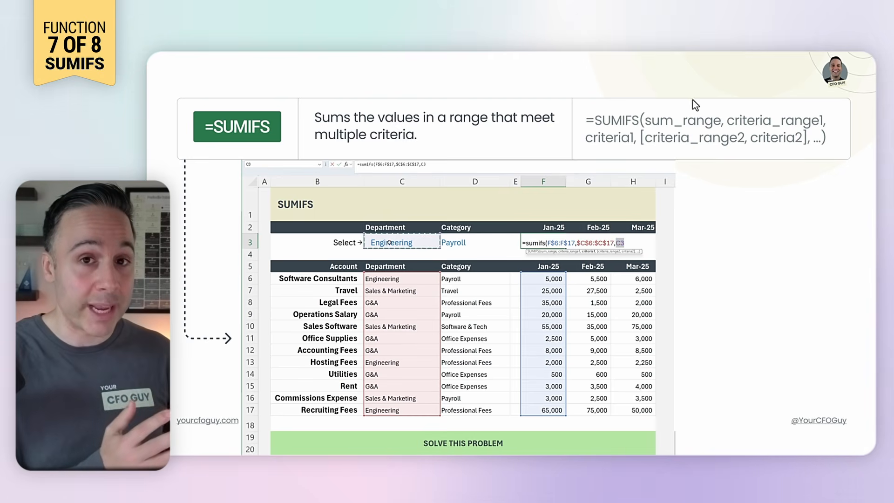
{"action": "key", "text": "Return"}
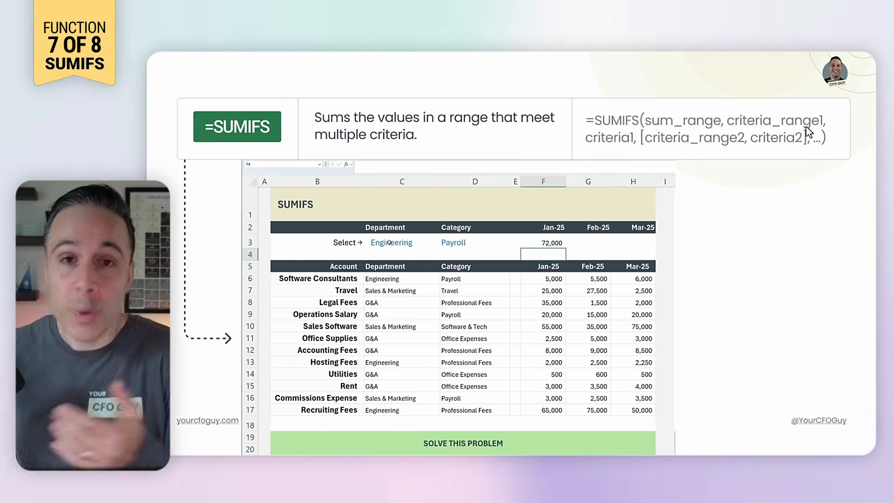
{"action": "type", "text": "=sumifs("}
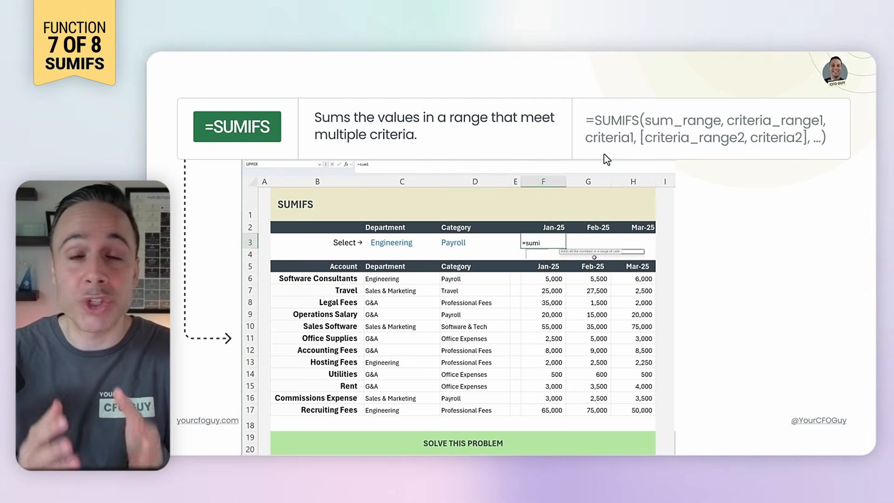
{"action": "left_click_drag", "start_coordinate": [543, 278], "coordinate": [553, 412]}
{"action": "key", "text": "F4"}
{"action": "key", "text": "F4"}
{"action": "type", "text": ","}
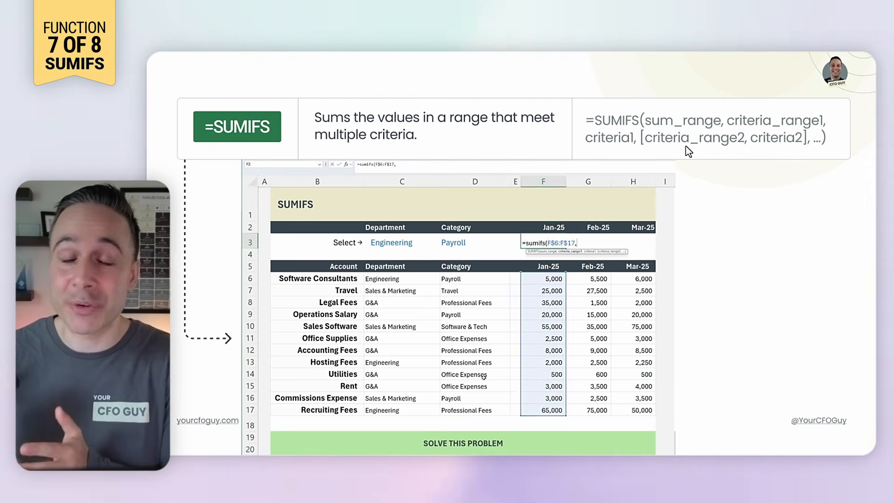
{"action": "left_click_drag", "start_coordinate": [397, 280], "coordinate": [398, 294]}
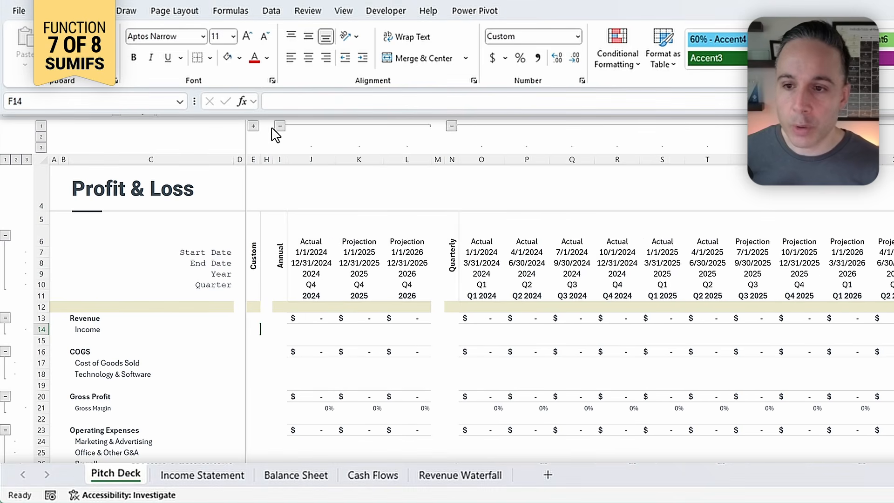
- Collapse the Annual and Quarterly column groups and start a SUMIFS for Jan-24 Income, using Income Statement column E as the sum range
{"action": "left_click", "coordinate": [279, 125]}
{"action": "left_click", "coordinate": [305, 126]}
{"action": "left_click", "coordinate": [364, 328]}
{"action": "type", "text": "=sum"}
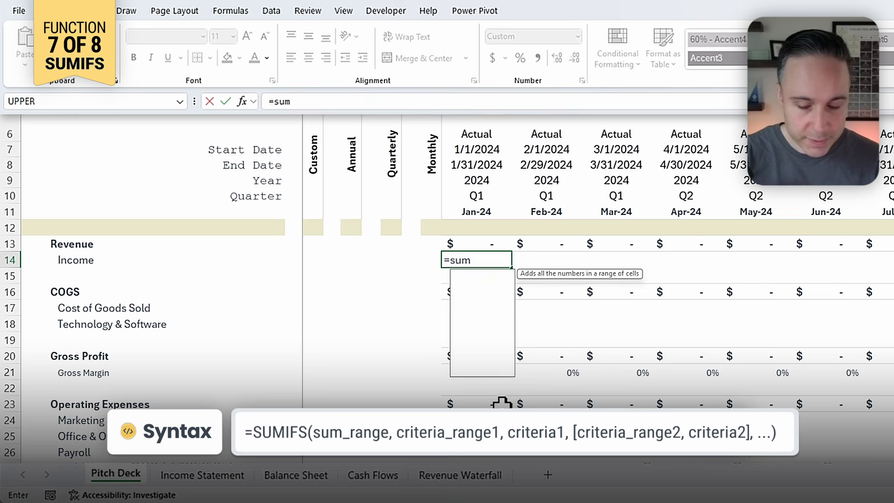
{"action": "type", "text": "ifs("}
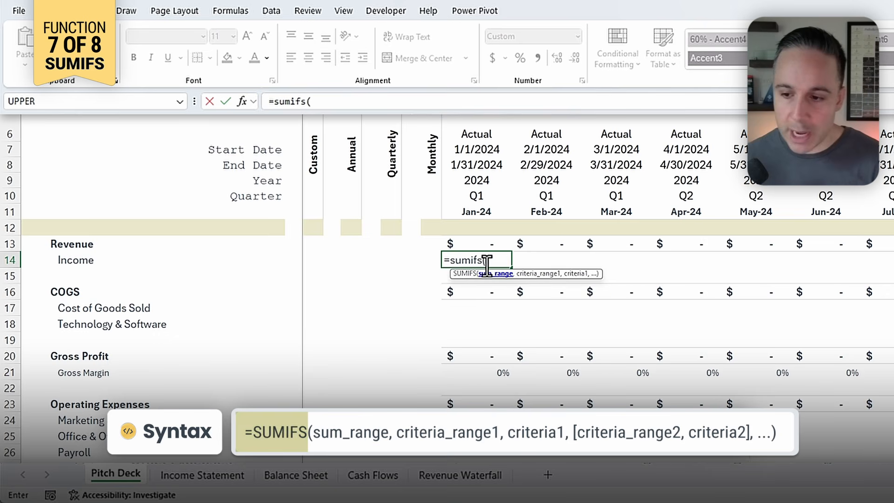
{"action": "left_click", "coordinate": [202, 475]}
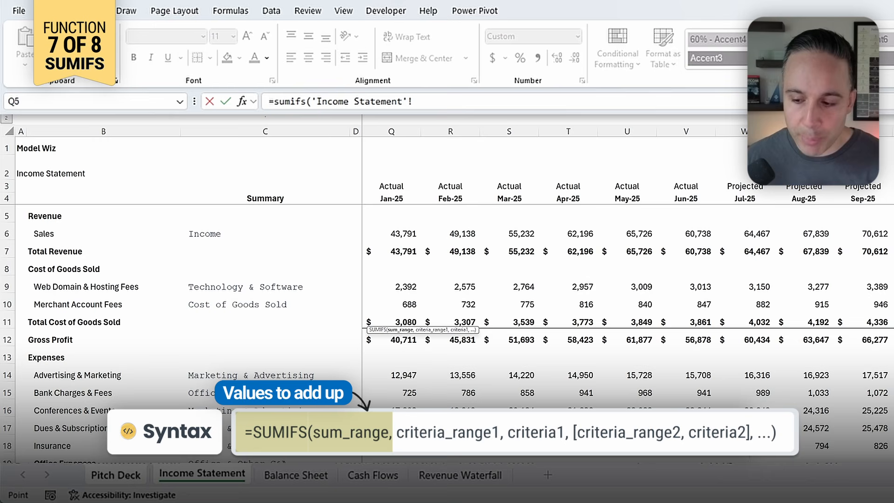
{"action": "scroll", "coordinate": [627, 288], "scroll_direction": "left", "scroll_amount": 4}
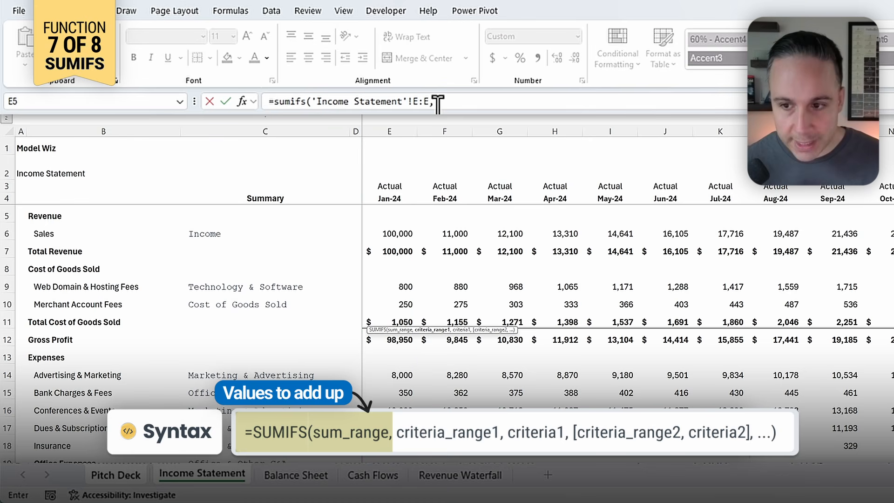
{"action": "left_click", "coordinate": [437, 102]}
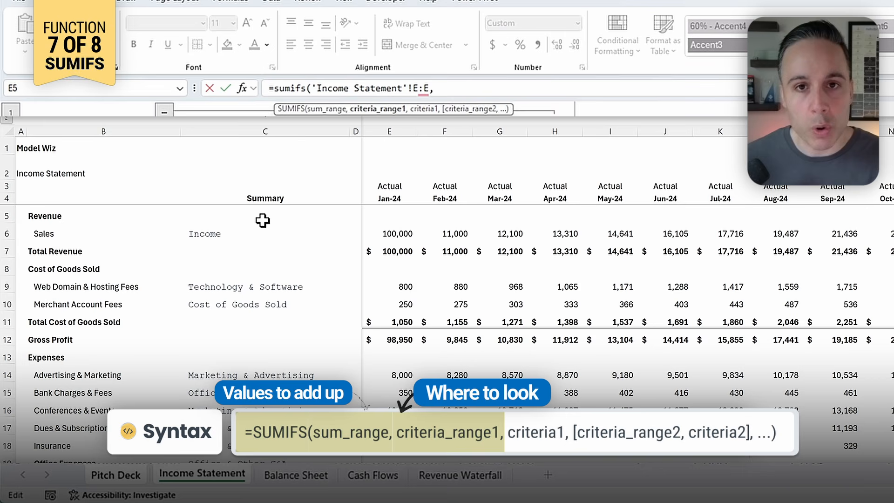
- Complete the Jan-24 Income SUMIFS with Income Statement $C:$C as the criteria range and Pitch Deck $C14 as the criterion
{"action": "left_click", "coordinate": [227, 131]}
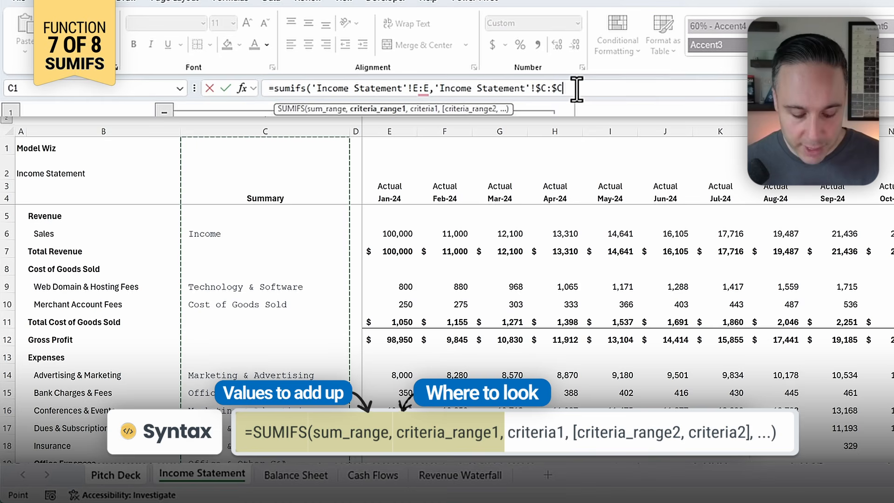
{"action": "type", "text": ","}
{"action": "left_click", "coordinate": [117, 475]}
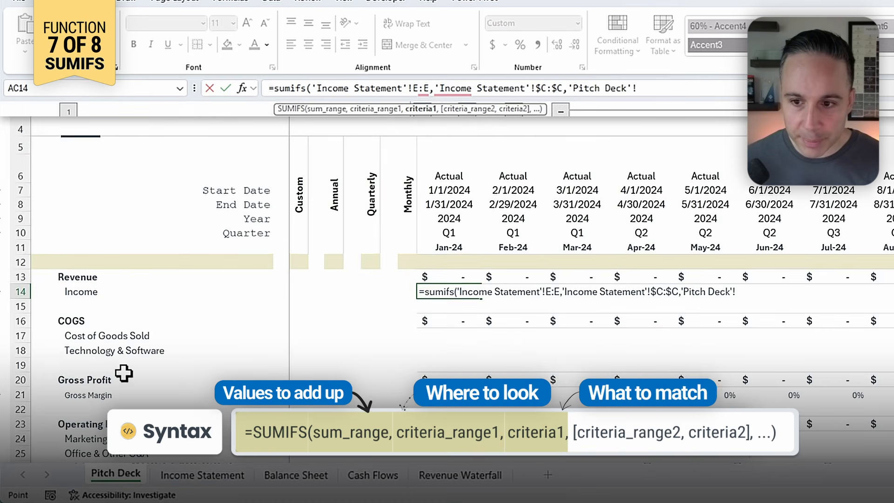
{"action": "left_click", "coordinate": [82, 282]}
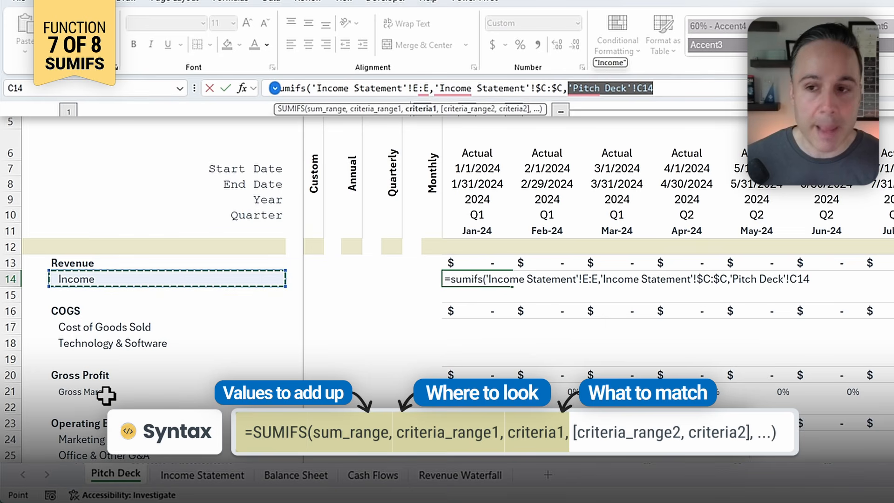
{"action": "key", "text": "F4"}
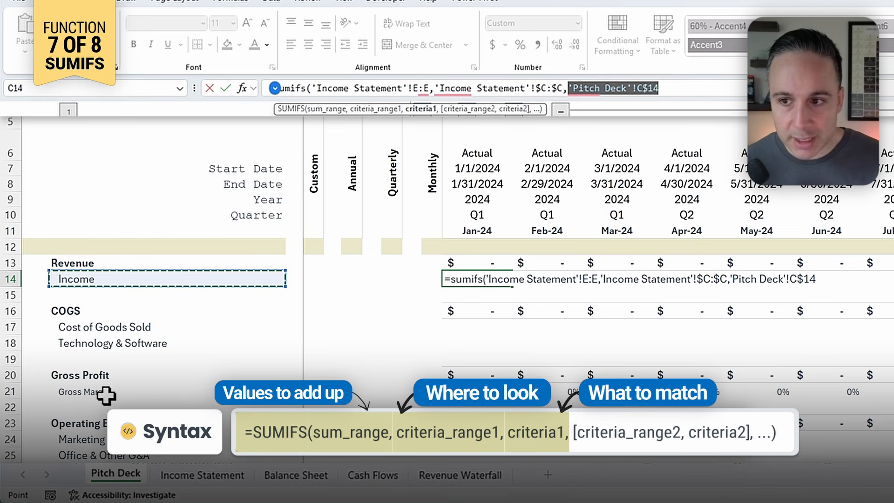
{"action": "key", "text": "F4"}
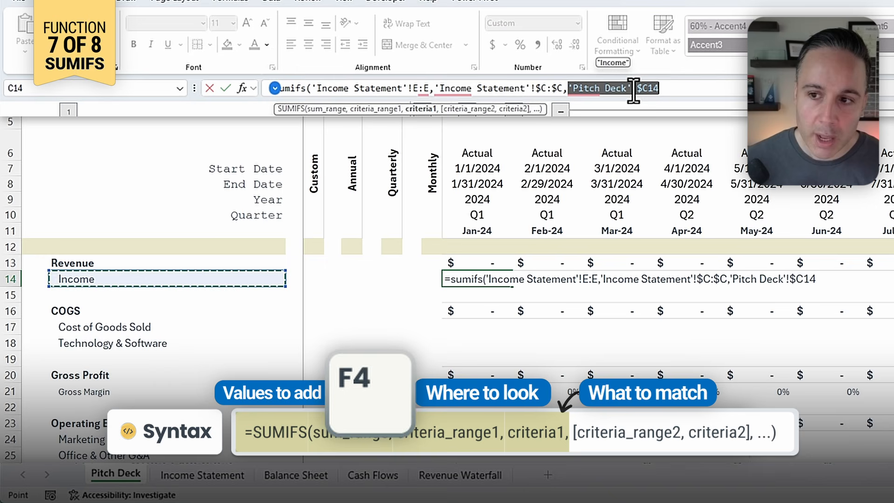
{"action": "left_click", "coordinate": [672, 91]}
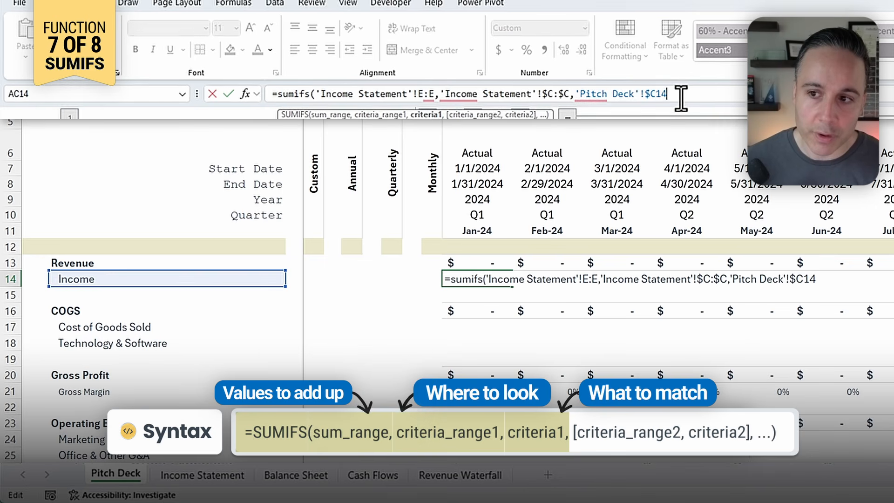
{"action": "key", "text": "Return"}
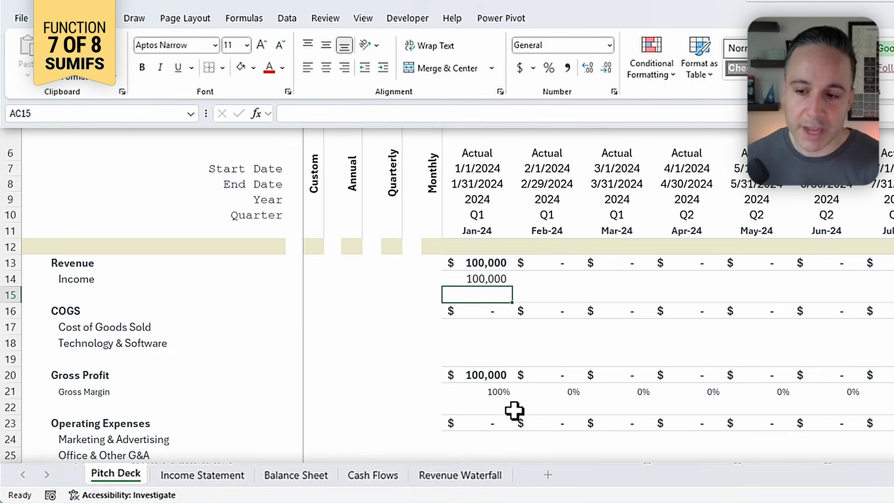
- Copy the Jan-24 Income formula to the Cost of Goods Sold and Technology & Software rows
{"action": "key", "text": "Up"}
{"action": "key", "text": "ctrl+c"}
{"action": "key", "text": "Down"}
{"action": "key", "text": "Down"}
{"action": "key", "text": "Down"}
{"action": "key", "text": "shift+Down"}
{"action": "key", "text": "ctrl+v"}
- Paste the SUMIFS formula into the five Jan-24 Operating Expenses rows, from Marketing & Advertising through Travel & Entertainment
{"action": "key", "text": "Down"}
{"action": "key", "text": "Down"}
{"action": "key", "text": "Down"}
{"action": "key", "text": "Down"}
{"action": "key", "text": "Down"}
{"action": "key", "text": "Down"}
{"action": "key", "text": "Down"}
{"action": "key", "text": "shift+Down"}
{"action": "key", "text": "shift+Down"}
{"action": "key", "text": "shift+Down"}
{"action": "key", "text": "shift+Down"}
{"action": "key", "text": "ctrl+v"}
- Paste the SUMIFS formula into the Jan-24 Other Income, Depreciation & Amortization and Other Expense rows
{"action": "key", "text": "Down"}
{"action": "key", "text": "Down"}
{"action": "key", "text": "Down"}
{"action": "key", "text": "Down"}
{"action": "key", "text": "Down"}
{"action": "key", "text": "Down"}
{"action": "key", "text": "Down"}
{"action": "key", "text": "Down"}
{"action": "key", "text": "Down"}
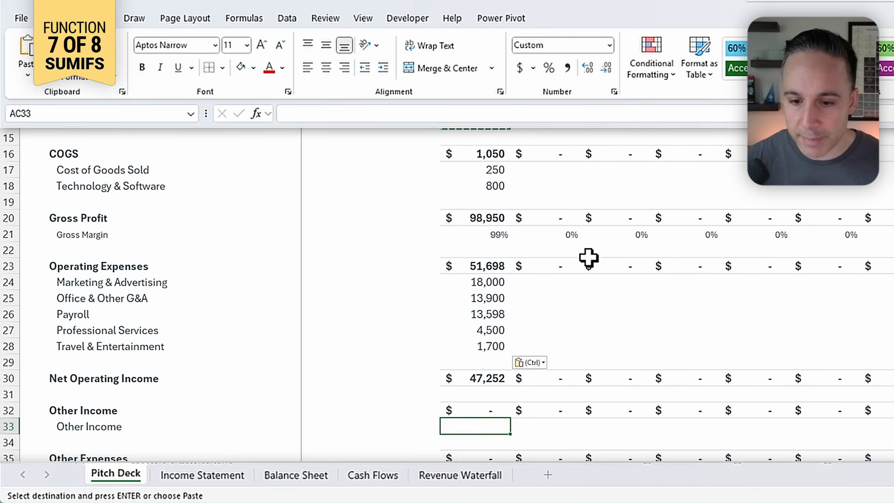
{"action": "key", "text": "ctrl+v"}
{"action": "scroll", "coordinate": [499, 317], "scroll_direction": "down", "scroll_amount": 4}
{"action": "left_click_drag", "start_coordinate": [479, 283], "coordinate": [486, 291]}
{"action": "key", "text": "ctrl+v"}
- Compare the Pitch Deck's Jan-24 Net Income with the Jan-24 Net Income on the Income Statement sheet
{"action": "left_click", "coordinate": [488, 361]}
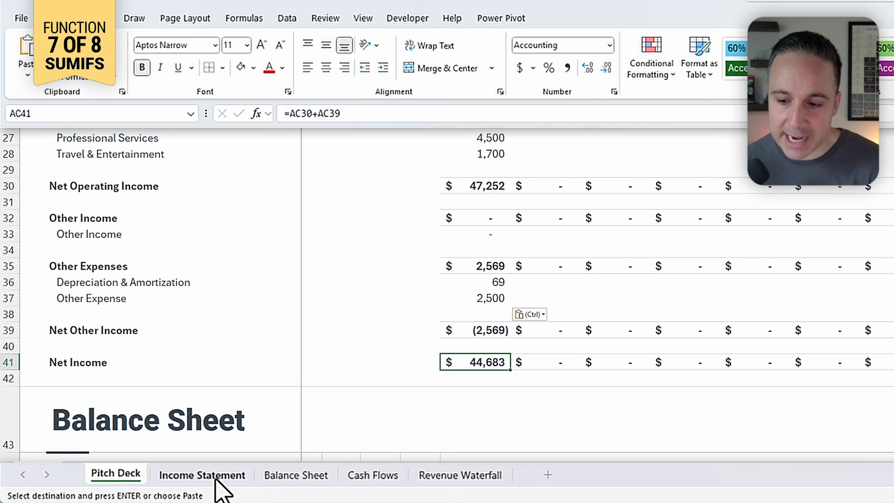
{"action": "scroll", "coordinate": [226, 415], "scroll_direction": "up", "scroll_amount": 1}
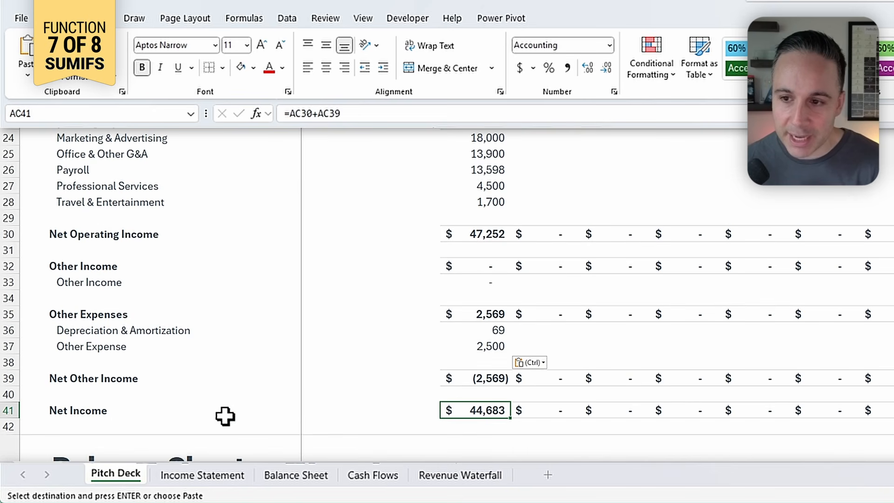
{"action": "left_click", "coordinate": [220, 475]}
{"action": "scroll", "coordinate": [405, 254], "scroll_direction": "down", "scroll_amount": 7}
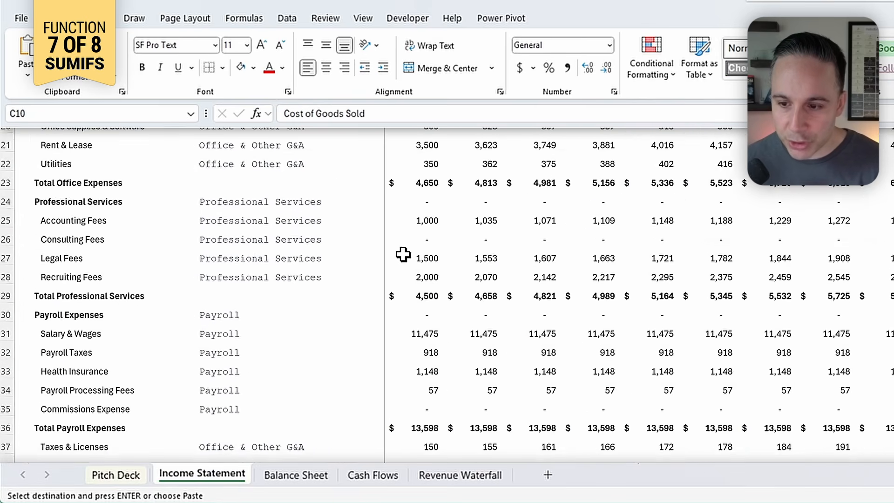
{"action": "scroll", "coordinate": [400, 258], "scroll_direction": "down", "scroll_amount": 4}
{"action": "left_click", "coordinate": [411, 281]}
{"action": "scroll", "coordinate": [435, 320], "scroll_direction": "up", "scroll_amount": 3}
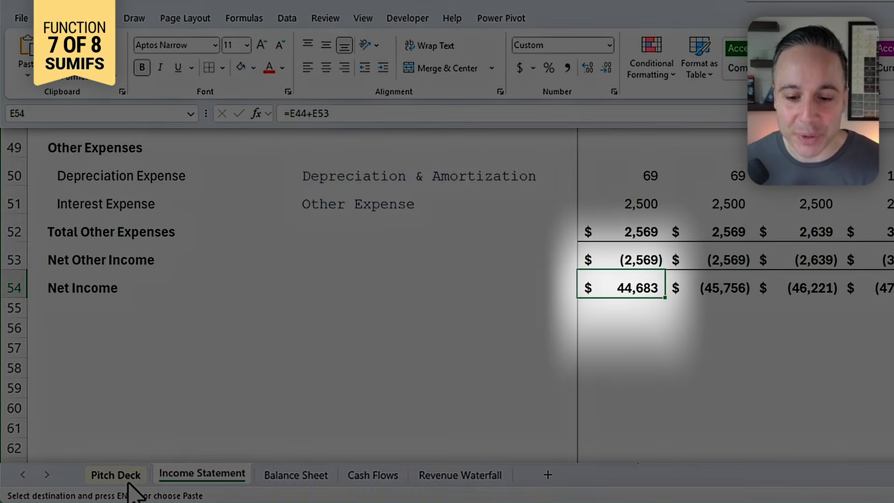
- Copy the Pitch Deck's Jan-24 Profit & Loss column, from Revenue through Net Income, across all the remaining months
{"action": "left_click", "coordinate": [128, 483]}
{"action": "scroll", "coordinate": [758, 180], "scroll_direction": "up", "scroll_amount": 4}
{"action": "left_click", "coordinate": [529, 230]}
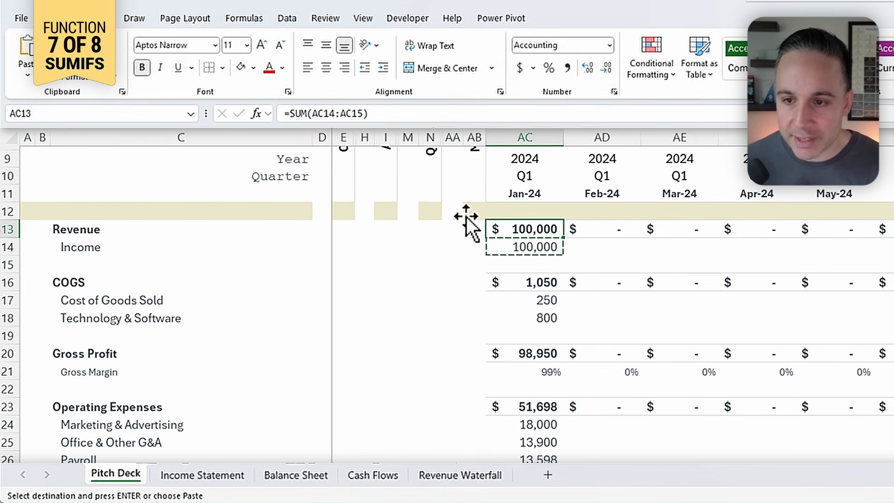
{"action": "left_click", "coordinate": [318, 455], "text": "shift"}
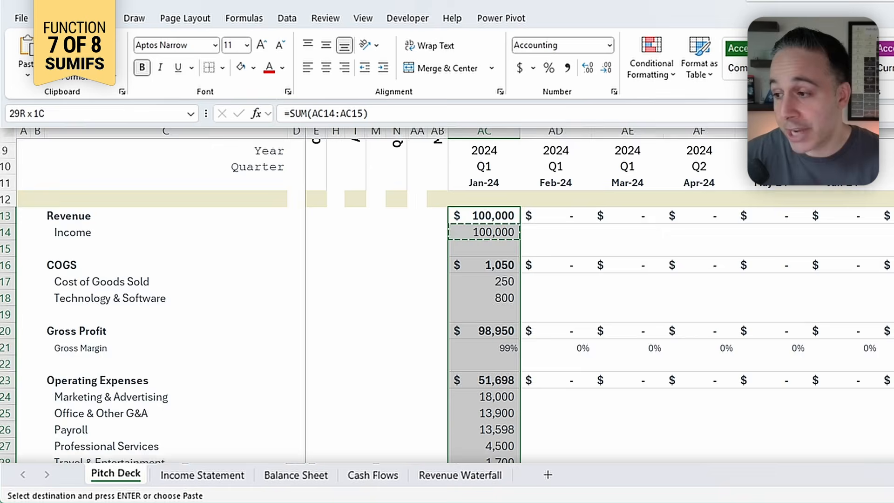
{"action": "key", "text": "ctrl+c"}
{"action": "key", "text": "ctrl+shift+Right"}
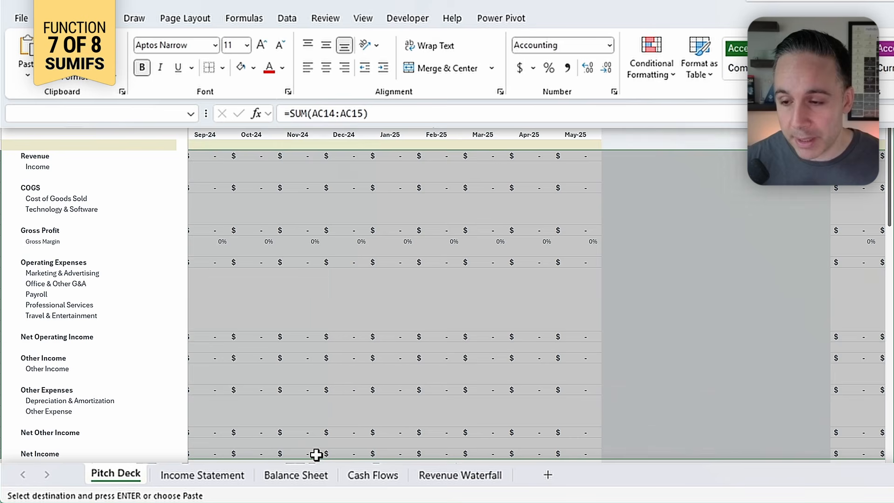
{"action": "key", "text": "ctrl+v"}
{"action": "key", "text": "ctrl+Left"}
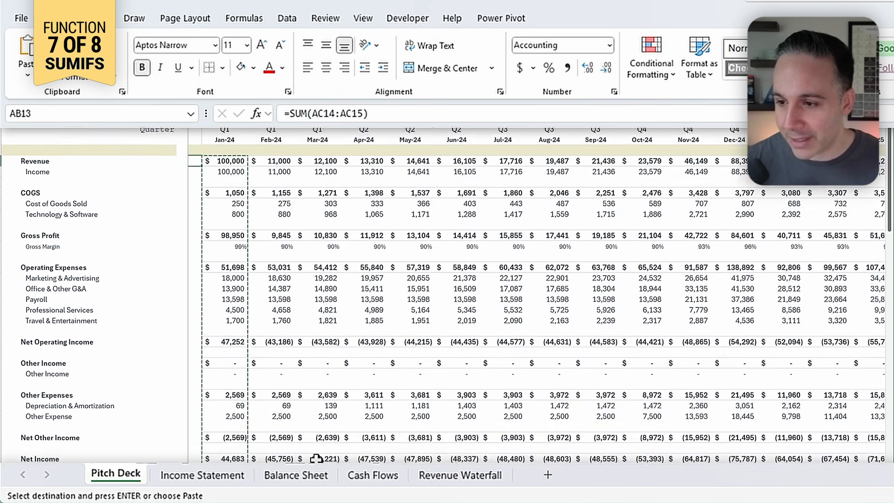
{"action": "scroll", "coordinate": [316, 326], "scroll_direction": "up", "scroll_amount": 3}
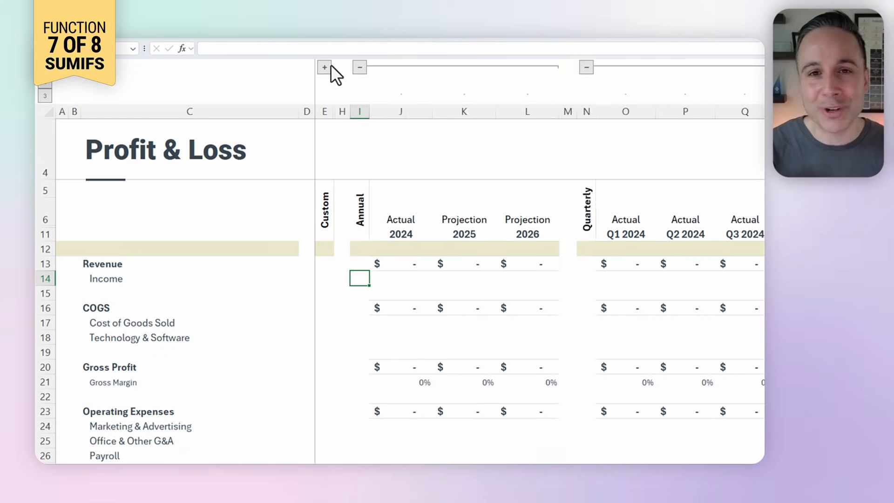
- Start a SUMIFS for Jan-24 Accounts Receivable with Balance Sheet E:E as the sum range and $C:$C as the criteria range
{"action": "left_click", "coordinate": [325, 68]}
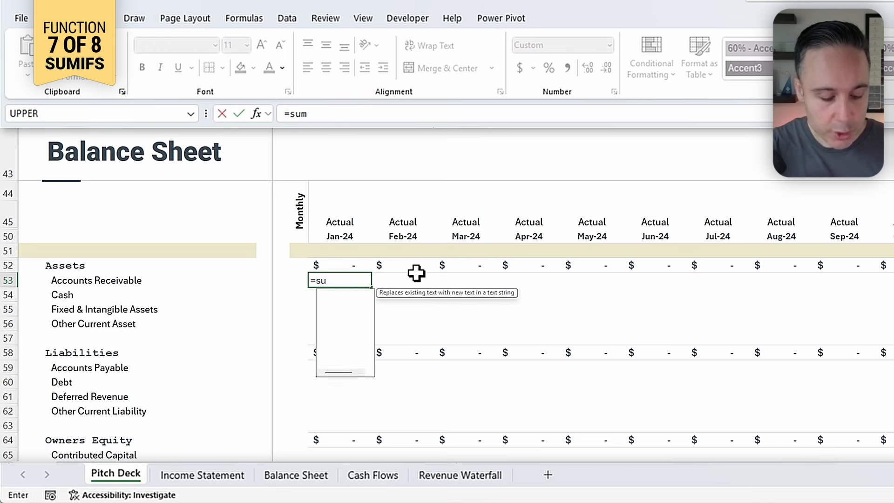
{"action": "type", "text": "ifs("}
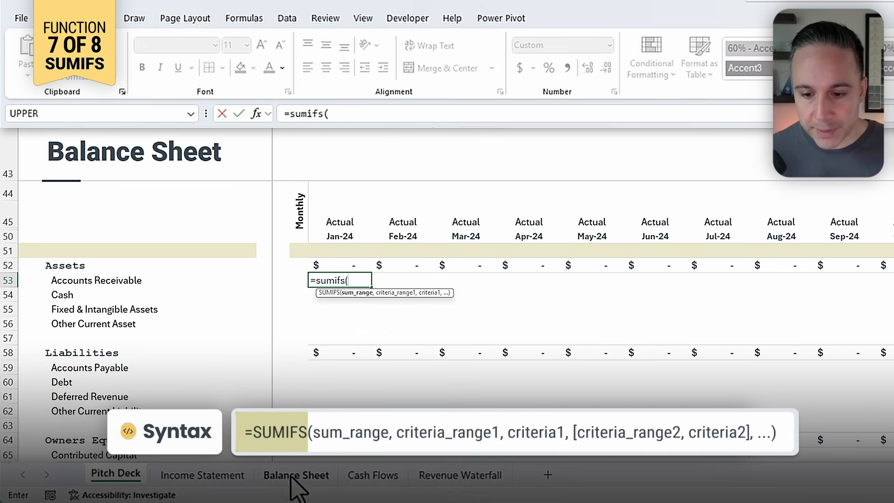
{"action": "left_click", "coordinate": [292, 476]}
{"action": "left_click", "coordinate": [341, 143]}
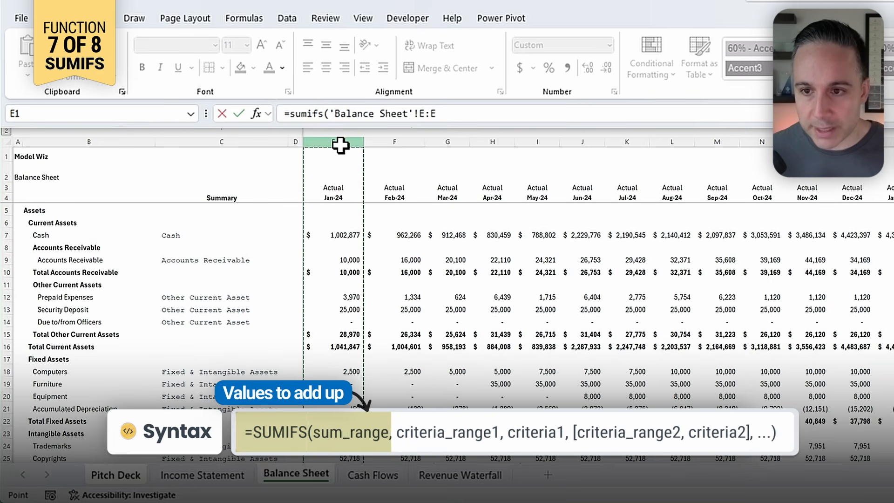
{"action": "type", "text": ","}
{"action": "left_click", "coordinate": [257, 142]}
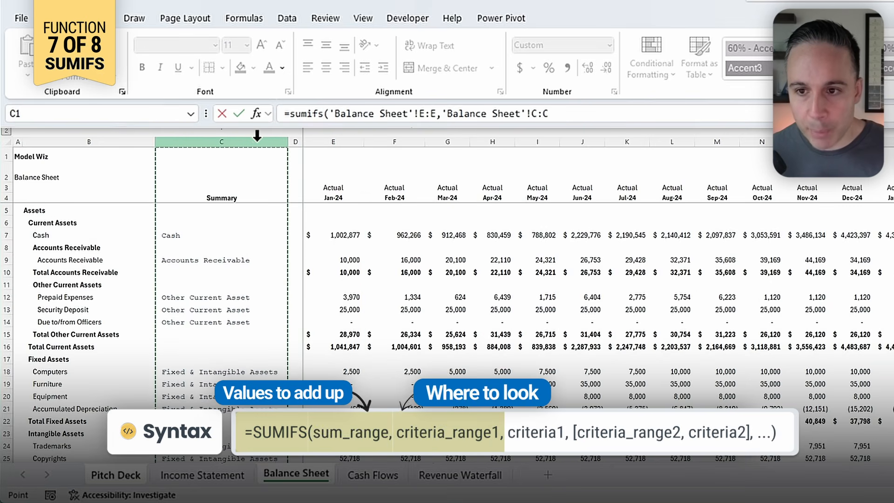
{"action": "key", "text": "F4"}
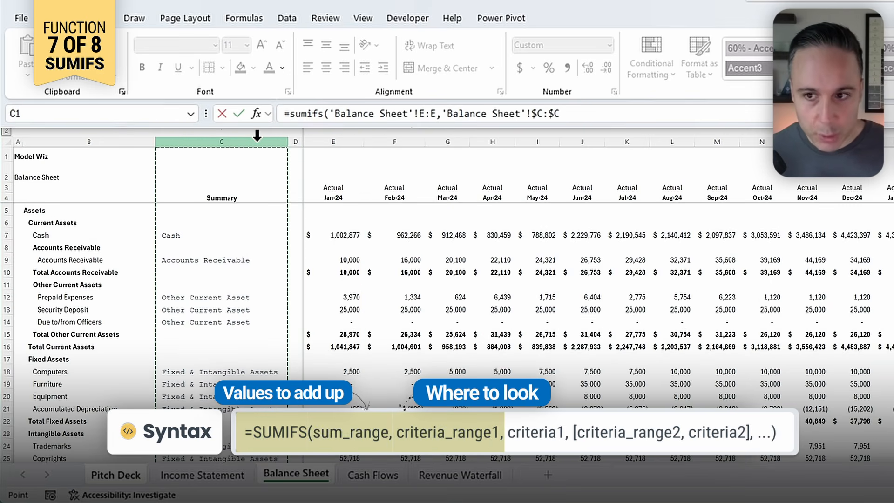
{"action": "type", "text": ","}
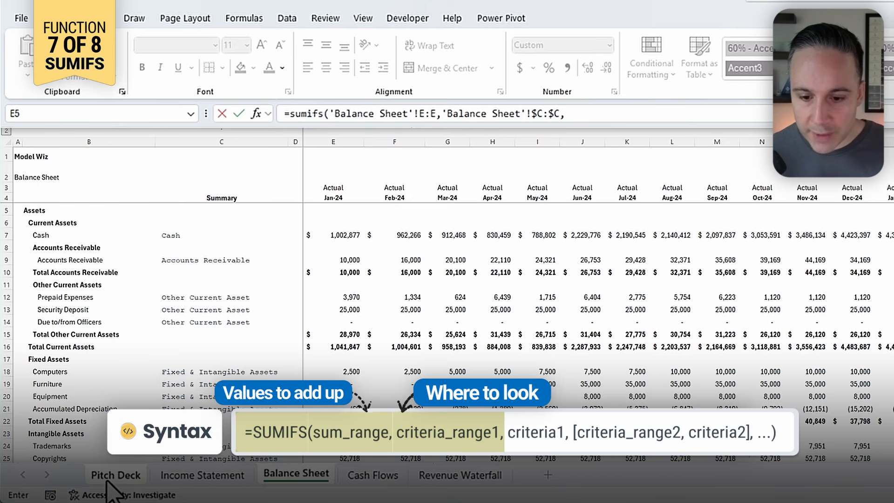
- Complete the Jan-24 Accounts Receivable SUMIFS with Pitch Deck $C53 as the criterion
{"action": "left_click", "coordinate": [112, 476]}
{"action": "scroll", "coordinate": [75, 298], "scroll_direction": "down", "scroll_amount": 5}
{"action": "left_click", "coordinate": [76, 280]}
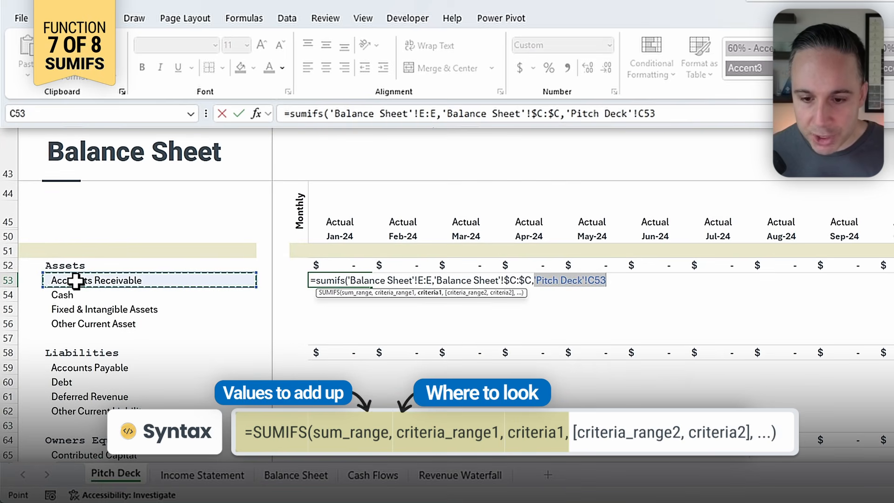
{"action": "key", "text": "F4"}
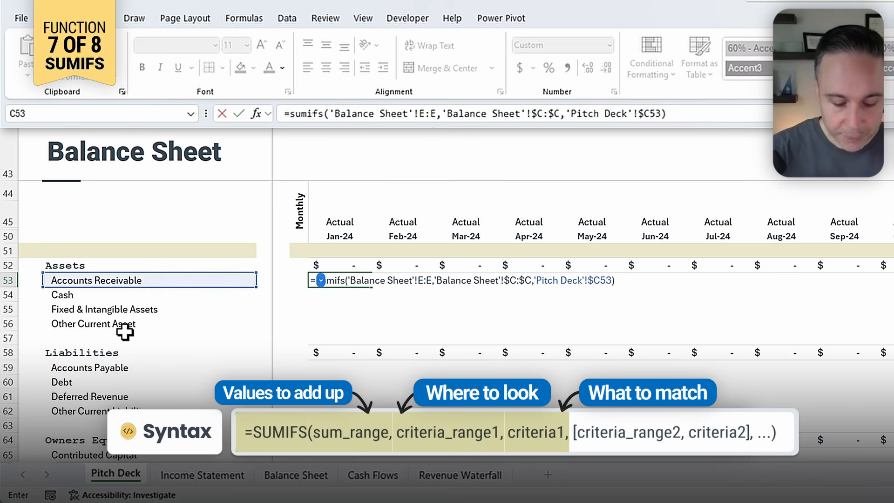
{"action": "type", "text": ")"}
{"action": "key", "text": "Return"}
- Copy the Accounts Receivable formula to the Jan-24 Cash, Fixed & Intangible Assets and Other Current Asset rows
{"action": "key", "text": "Up"}
{"action": "key", "text": "ctrl+c"}
{"action": "key", "text": "shift+Down"}
{"action": "key", "text": "shift+Down"}
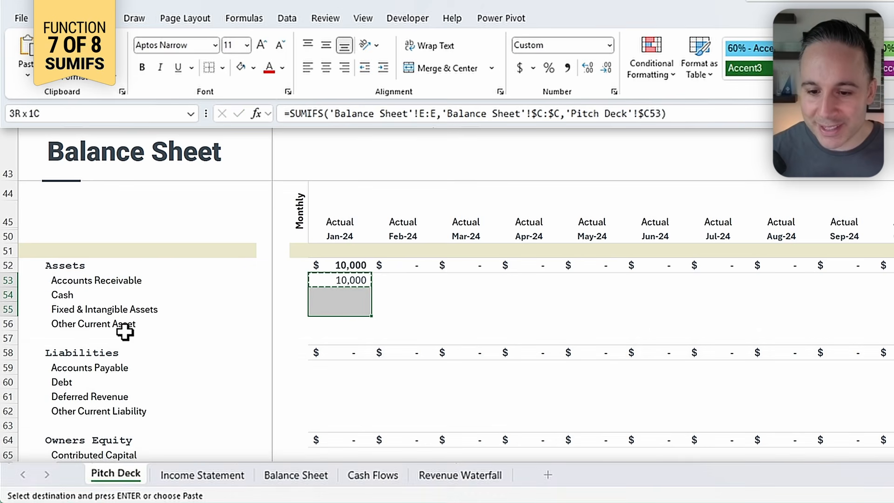
{"action": "key", "text": "shift+Down"}
{"action": "key", "text": "ctrl+v"}
- Paste the SUMIFS formula into the four Jan-24 Liabilities rows, from Accounts Payable through Other Current Liability
{"action": "key", "text": "Down"}
{"action": "key", "text": "Down"}
{"action": "key", "text": "Down"}
{"action": "key", "text": "Down"}
{"action": "key", "text": "Down"}
{"action": "key", "text": "Down"}
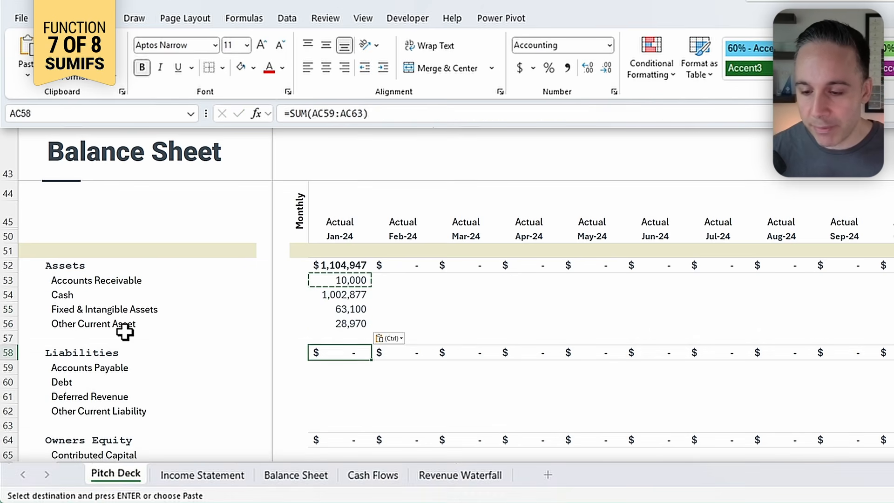
{"action": "key", "text": "shift+Down"}
{"action": "key", "text": "shift+Down"}
{"action": "key", "text": "shift+Down"}
{"action": "key", "text": "ctrl+v"}
- Paste the SUMIFS formula into the Jan-24 Contributed Capital and Retained Earnings rows
{"action": "scroll", "coordinate": [239, 323], "scroll_direction": "down", "scroll_amount": 2}
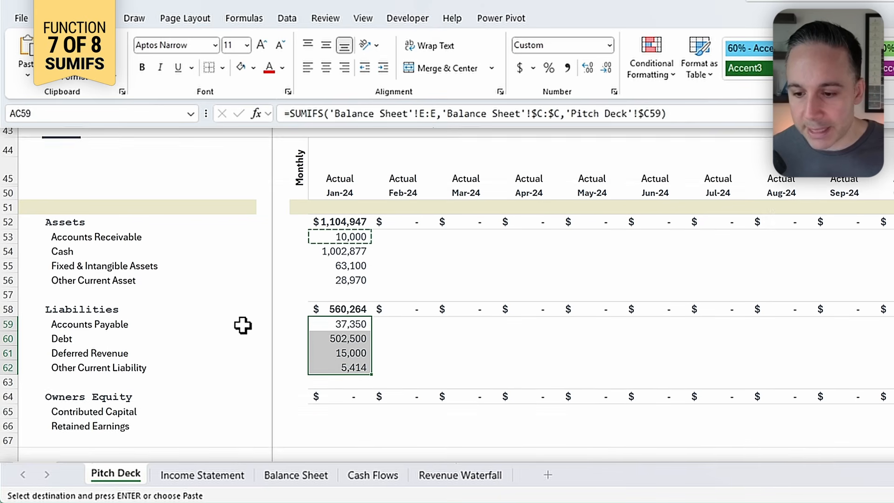
{"action": "left_click_drag", "start_coordinate": [343, 365], "coordinate": [347, 384]}
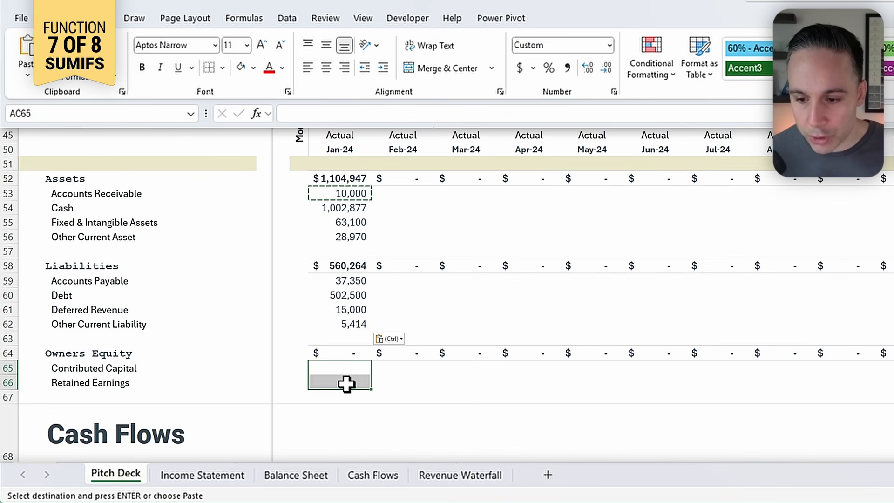
{"action": "key", "text": "ctrl+v"}
- Enter the Jan-24 cash flow Net Income SUMIFS with Cash Flows E:E, Cash Flows $C:$C and Pitch Deck $C81, and paste it into the other cash flow line items
{"action": "scroll", "coordinate": [319, 265], "scroll_direction": "down", "scroll_amount": 6}
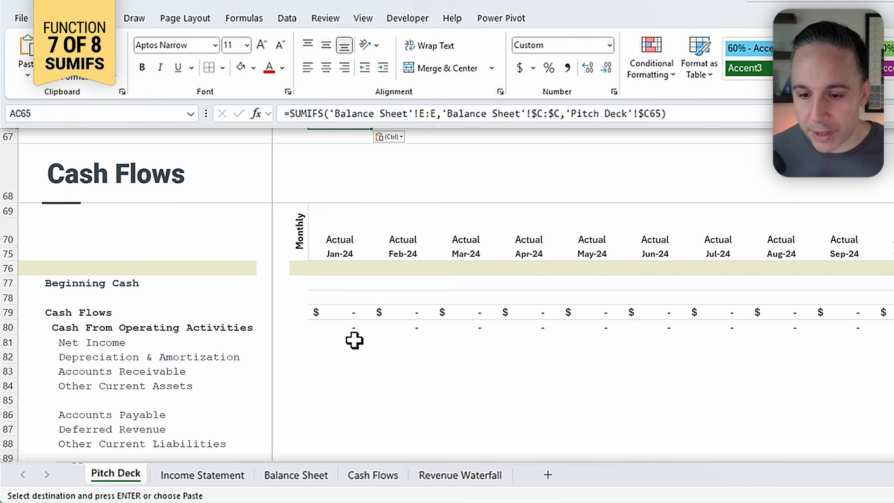
{"action": "left_click", "coordinate": [354, 340]}
{"action": "type", "text": "=sumifs("}
{"action": "left_click", "coordinate": [269, 109]}
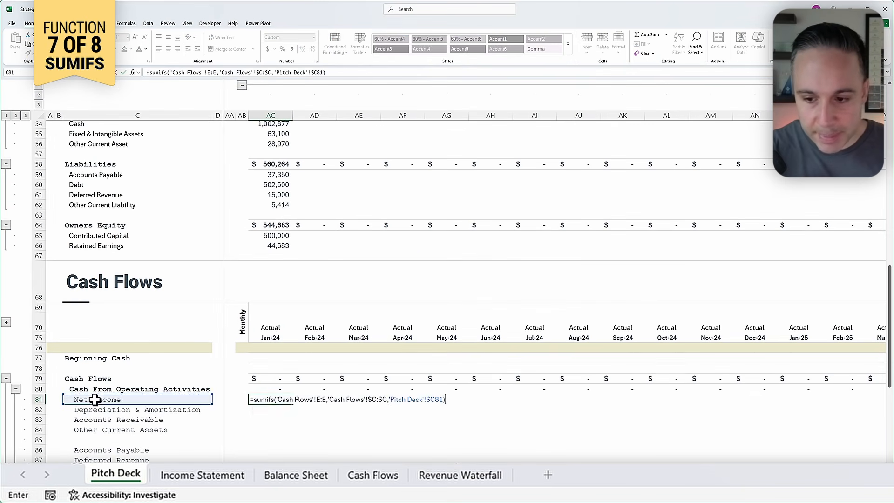
{"action": "key", "text": "ctrl+v"}
{"action": "key", "text": "ctrl+v"}
- Link the Pitch Deck's Jan-24 Beginning Cash to the Jan-24 Beginning Cash cell on the Cash Flows sheet
{"action": "left_click", "coordinate": [276, 237]}
{"action": "type", "text": "="}
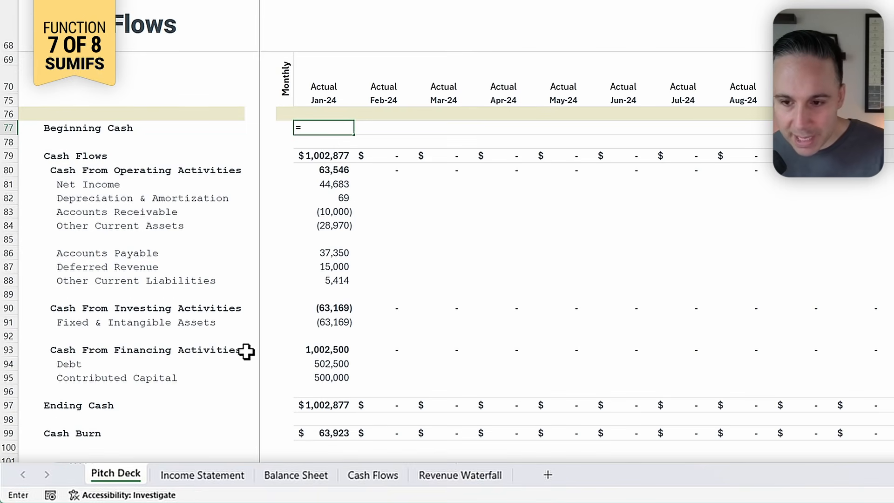
{"action": "left_click", "coordinate": [368, 475]}
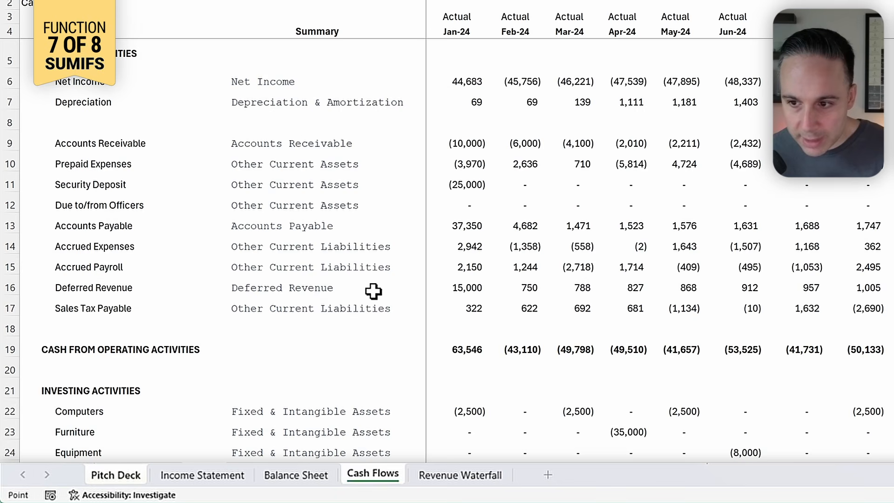
{"action": "scroll", "coordinate": [453, 332], "scroll_direction": "down", "scroll_amount": 2}
{"action": "scroll", "coordinate": [454, 332], "scroll_direction": "down", "scroll_amount": 5}
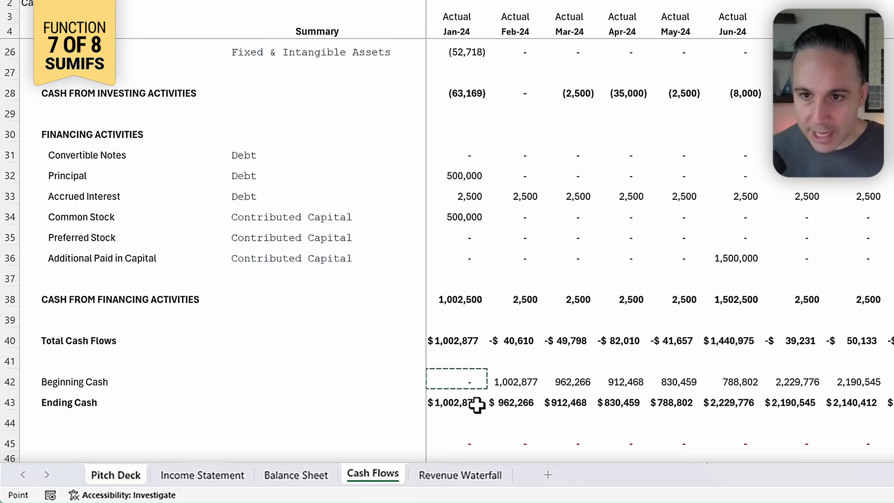
{"action": "key", "text": "Return"}
- Copy the Jan-24 Cash Flows column, from Beginning Cash through Cash Burn, across all the remaining months
{"action": "left_click_drag", "start_coordinate": [339, 433], "coordinate": [324, 127]}
{"action": "key", "text": "ctrl+c"}
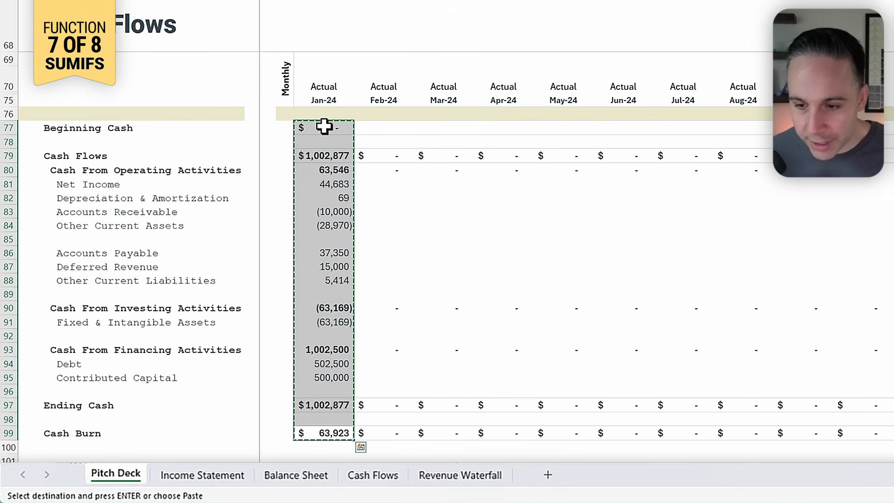
{"action": "key", "text": "shift+Right"}
{"action": "key", "text": "ctrl+shift+Right"}
{"action": "key", "text": "ctrl+v"}
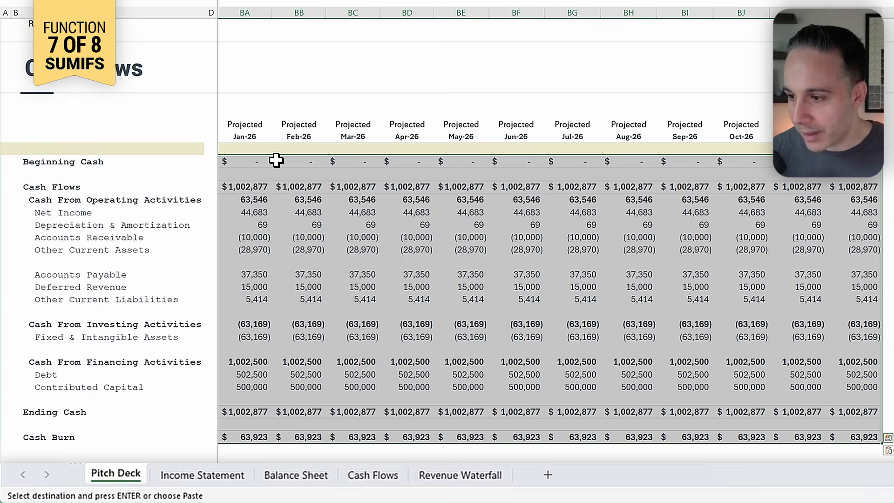
{"action": "key", "text": "shift+BackSpace"}
- Copy the Jan-24 Balance Sheet column, from Assets through Retained Earnings, across the remaining months
{"action": "scroll", "coordinate": [277, 161], "scroll_direction": "up", "scroll_amount": 5}
{"action": "left_click_drag", "start_coordinate": [272, 209], "coordinate": [274, 40]}
{"action": "key", "text": "ctrl+c"}
{"action": "key", "text": "shift+Right"}
{"action": "key", "text": "shift+Right"}
{"action": "key", "text": "shift+Right"}
{"action": "key", "text": "shift+Right"}
{"action": "key", "text": "shift+Right"}
{"action": "key", "text": "shift+Right"}
{"action": "key", "text": "shift+Right"}
{"action": "key", "text": "shift+Right"}
{"action": "key", "text": "shift+Right"}
{"action": "key", "text": "shift+Right"}
{"action": "key", "text": "shift+Right"}
{"action": "key", "text": "shift+Right"}
{"action": "key", "text": "shift+Right"}
{"action": "key", "text": "shift+Right"}
{"action": "key", "text": "shift+Right"}
{"action": "key", "text": "shift+Right"}
{"action": "key", "text": "shift+Right"}
{"action": "key", "text": "shift+Right"}
{"action": "key", "text": "shift+Right"}
{"action": "key", "text": "shift+Right"}
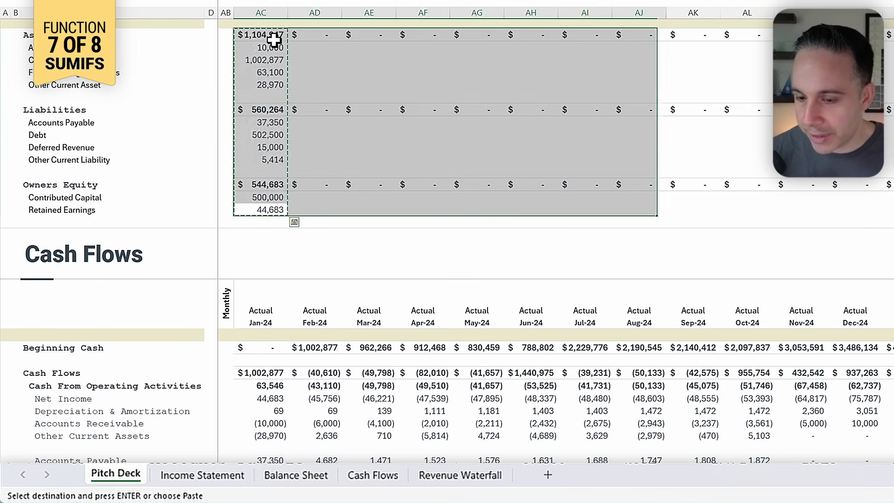
{"action": "key", "text": "Return"}
- Review the monthly figures in the Pitch Deck's Profit & Loss, Balance Sheet and Cash Flows sections
{"action": "scroll", "coordinate": [353, 249], "scroll_direction": "up", "scroll_amount": 15}
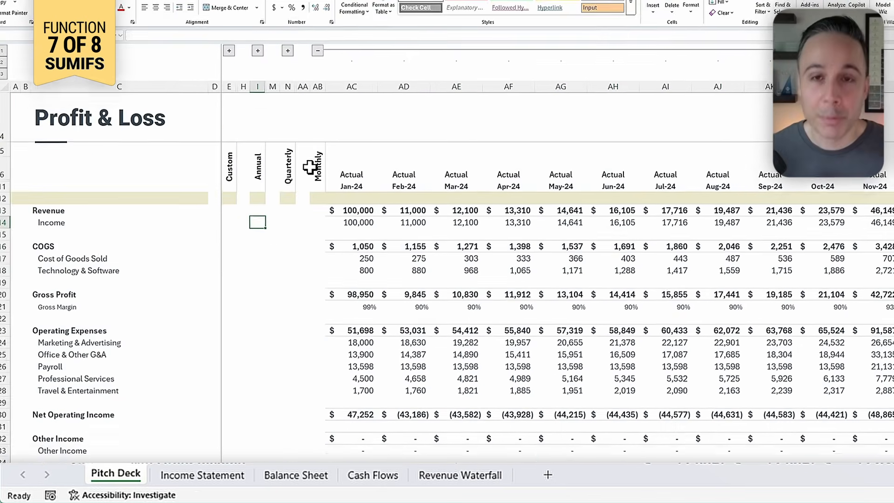
{"action": "scroll", "coordinate": [310, 207], "scroll_direction": "right", "scroll_amount": 5}
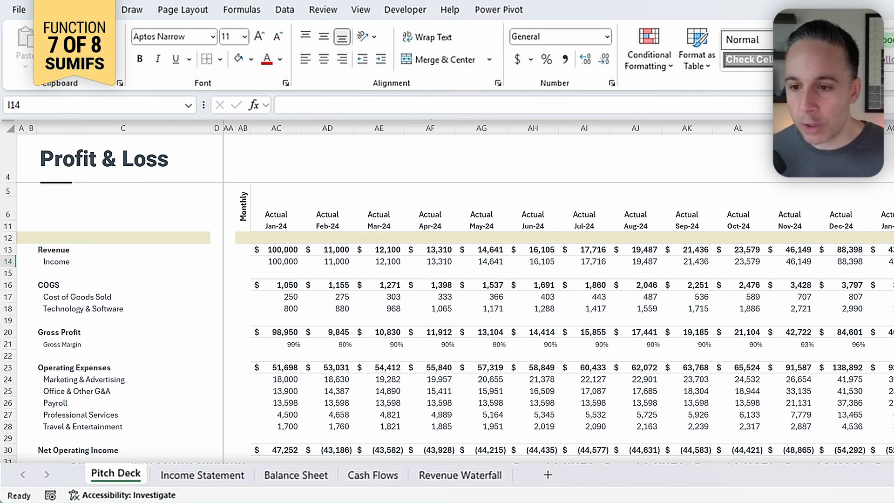
{"action": "scroll", "coordinate": [623, 416], "scroll_direction": "down", "scroll_amount": 13}
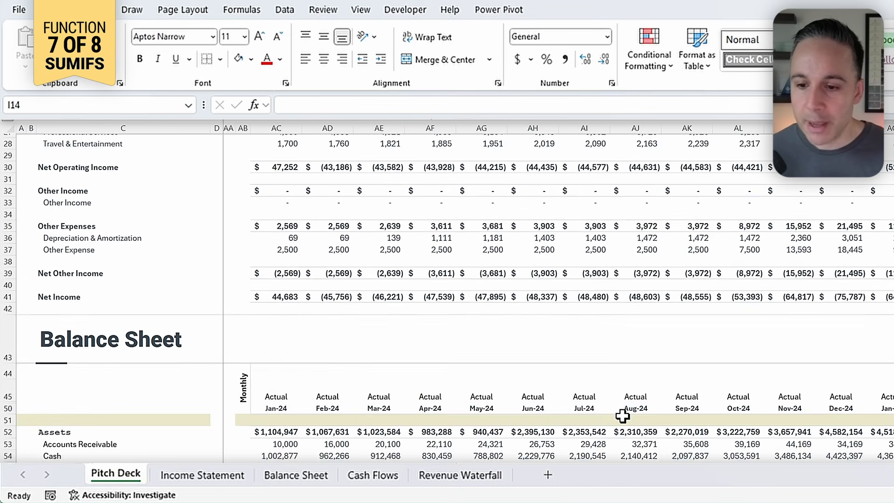
{"action": "scroll", "coordinate": [622, 416], "scroll_direction": "down", "scroll_amount": 8}
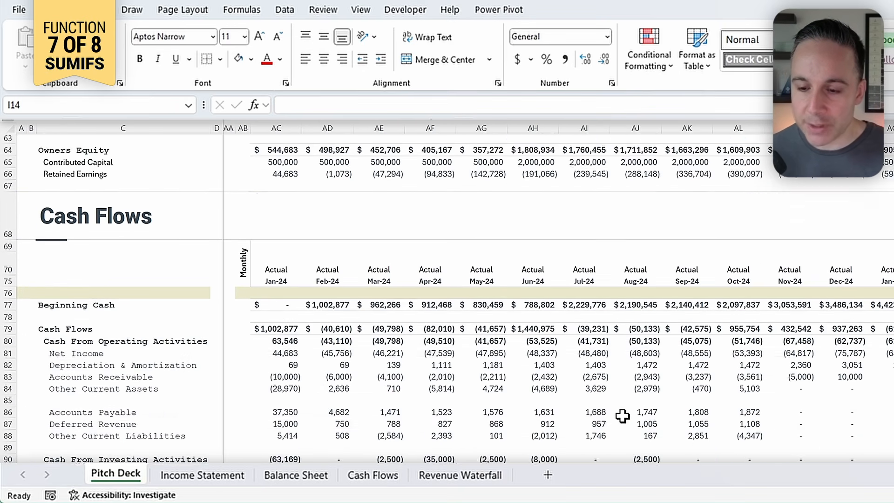
{"action": "scroll", "coordinate": [558, 293], "scroll_direction": "right", "scroll_amount": 4}
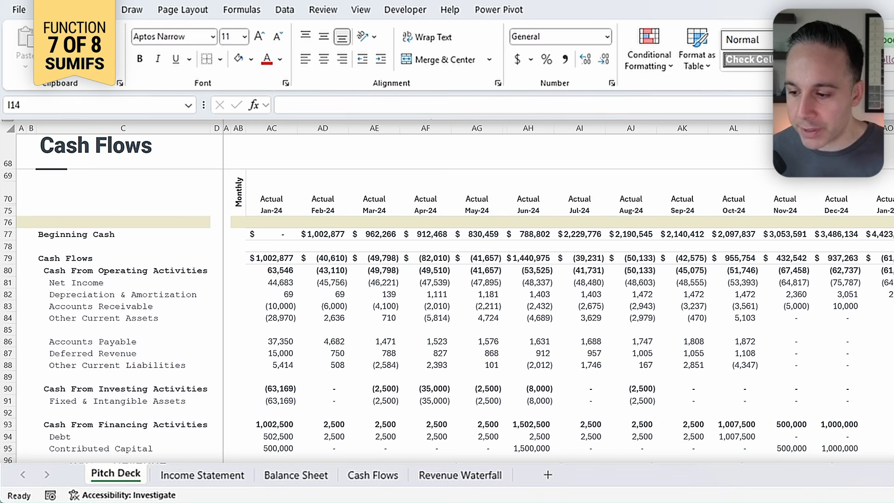
{"action": "scroll", "coordinate": [559, 293], "scroll_direction": "left", "scroll_amount": 3}
{"action": "scroll", "coordinate": [371, 450], "scroll_direction": "left", "scroll_amount": 3}
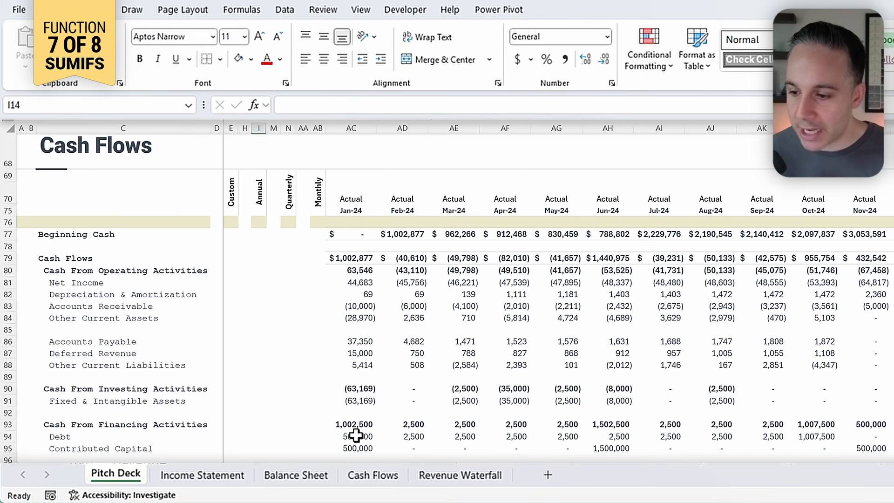
- Show the outline symbols and expand the Quarterly, Annual and Custom column groups plus the grouped date rows in the Profit & Loss header
{"action": "scroll", "coordinate": [280, 340], "scroll_direction": "up", "scroll_amount": 20}
{"action": "key", "text": "ctrl+8"}
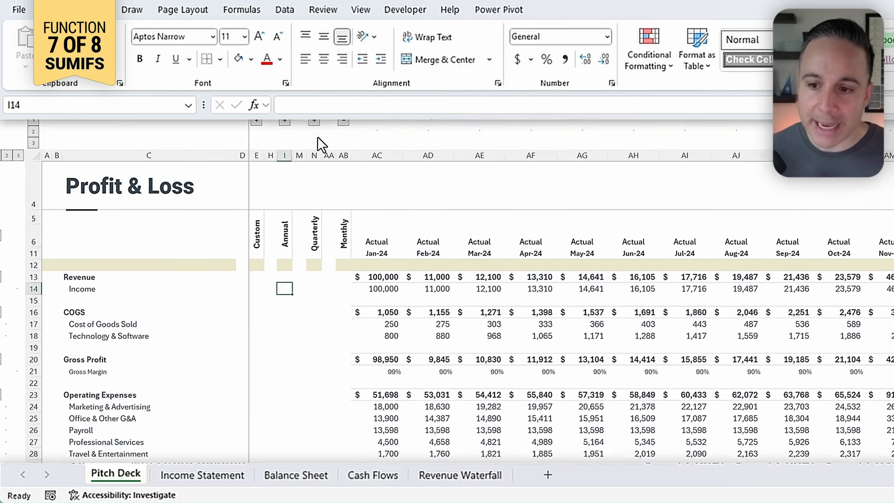
{"action": "left_click", "coordinate": [326, 133]}
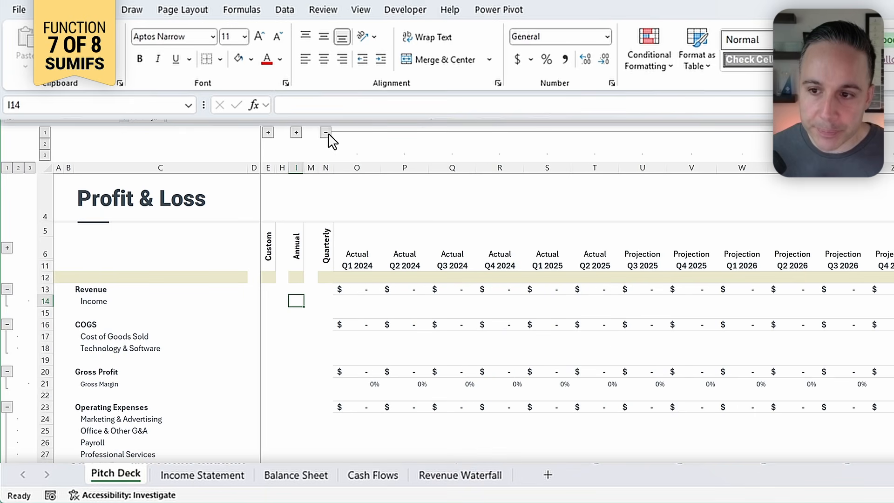
{"action": "left_click", "coordinate": [297, 133]}
{"action": "left_click", "coordinate": [268, 132]}
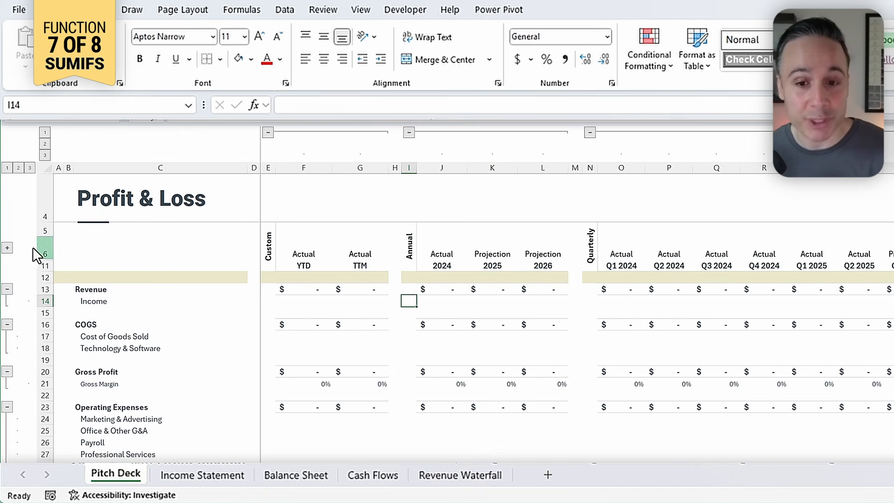
{"action": "left_click", "coordinate": [6, 247]}
{"action": "left_click", "coordinate": [296, 266]}
{"action": "left_click", "coordinate": [307, 278]}
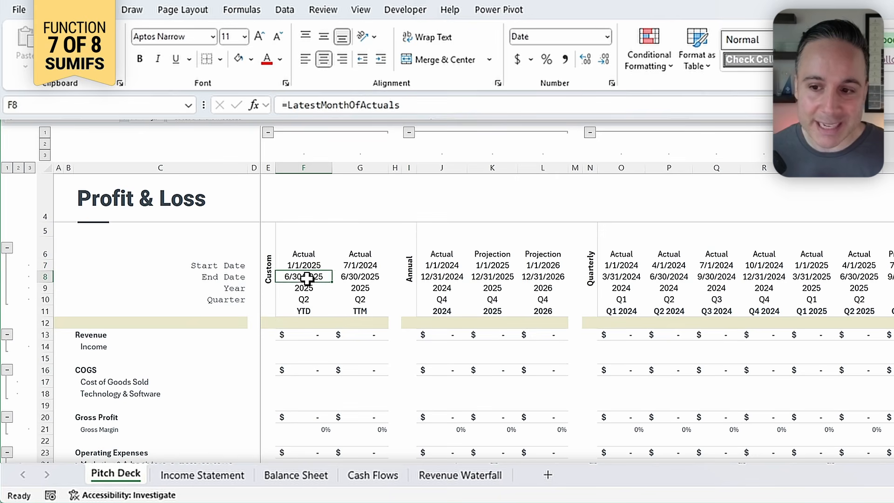
- Start a SUMIFS formula in the YTD Income cell with the monthly Income figures, $AC14:$BL14, as the sum range
{"action": "left_click", "coordinate": [306, 345]}
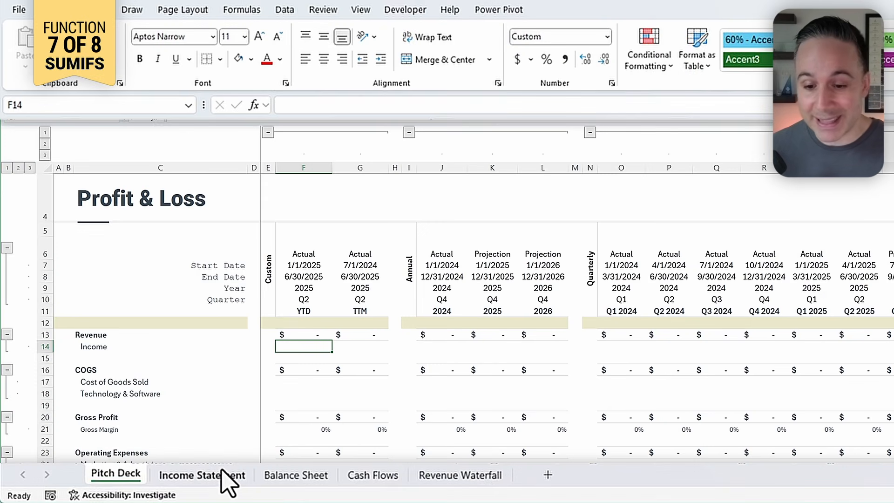
{"action": "left_click", "coordinate": [228, 479]}
{"action": "left_click", "coordinate": [111, 480]}
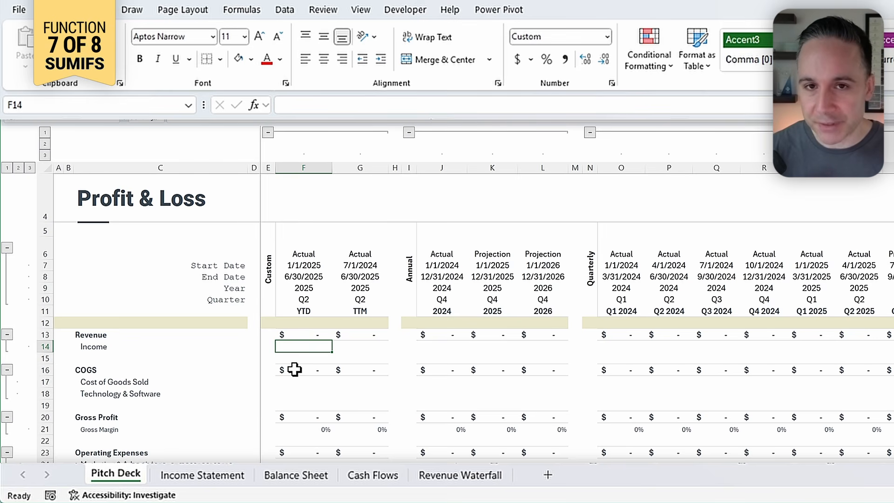
{"action": "type", "text": "=sum"}
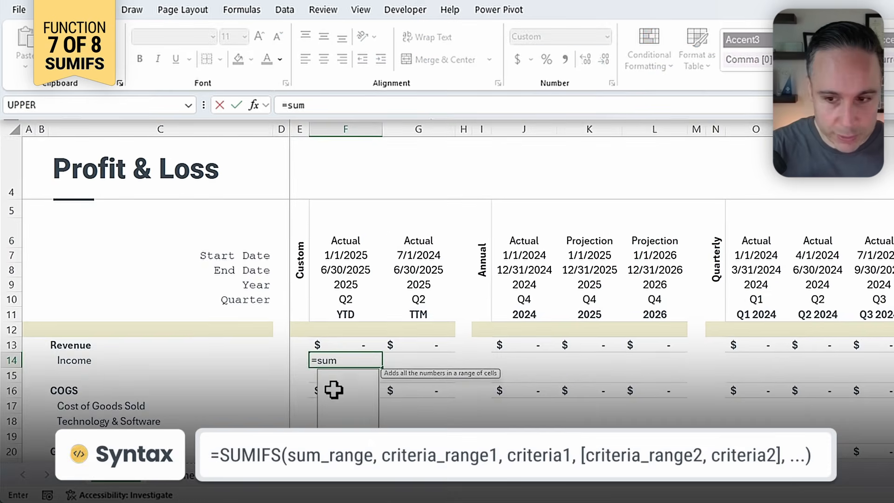
{"action": "type", "text": "ifs("}
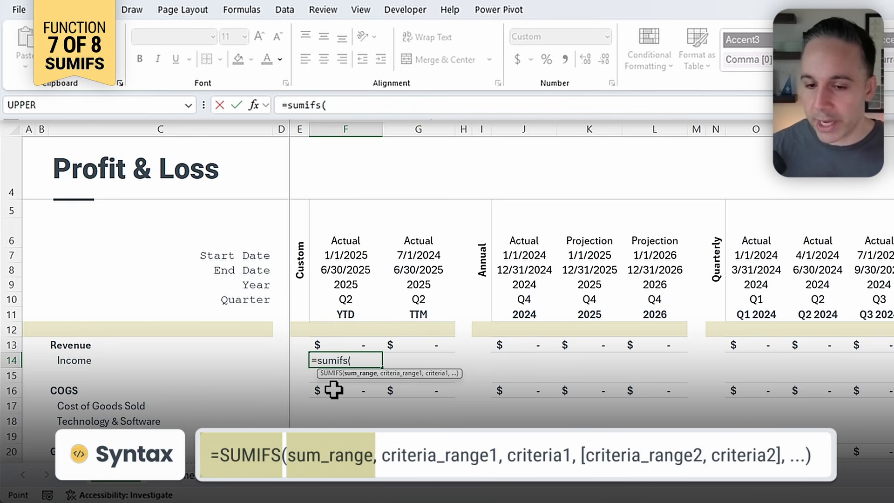
{"action": "key", "text": "ctrl+Right"}
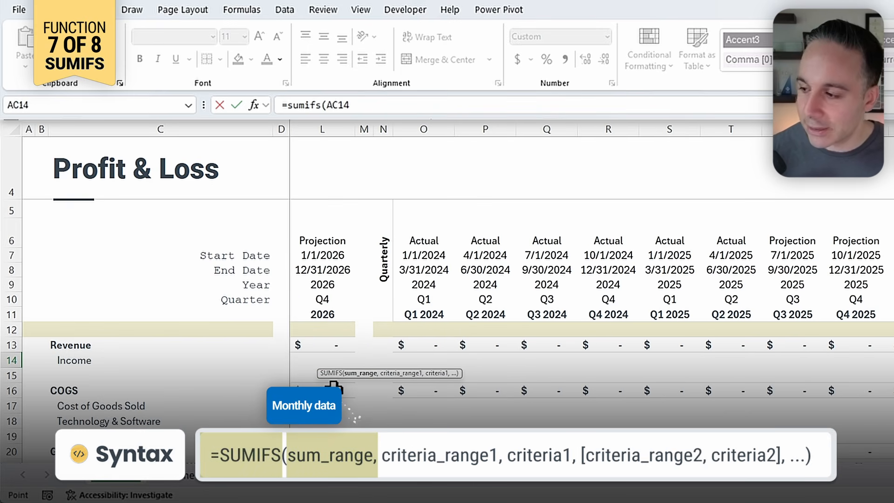
{"action": "key", "text": "ctrl+shift+Right"}
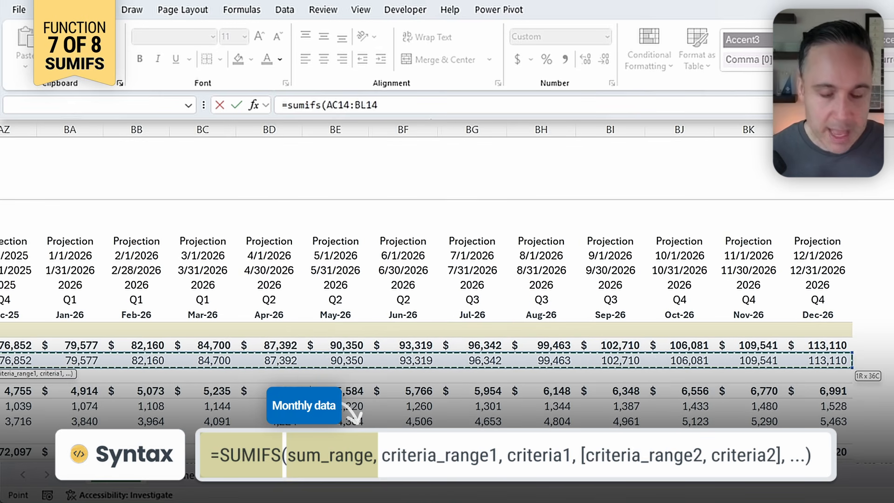
{"action": "key", "text": "F4"}
{"action": "key", "text": "F4"}
{"action": "key", "text": "F4"}
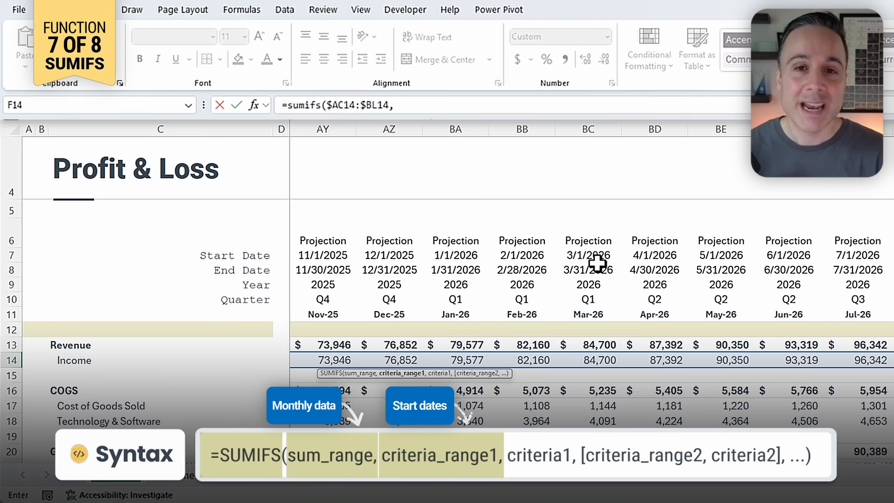
- Add the monthly Start Date row, $AC$7:$BL$7, as the first criteria range of the YTD Income formula
{"action": "left_click_drag", "start_coordinate": [327, 105], "coordinate": [363, 105]}
{"action": "left_click", "coordinate": [389, 105]}
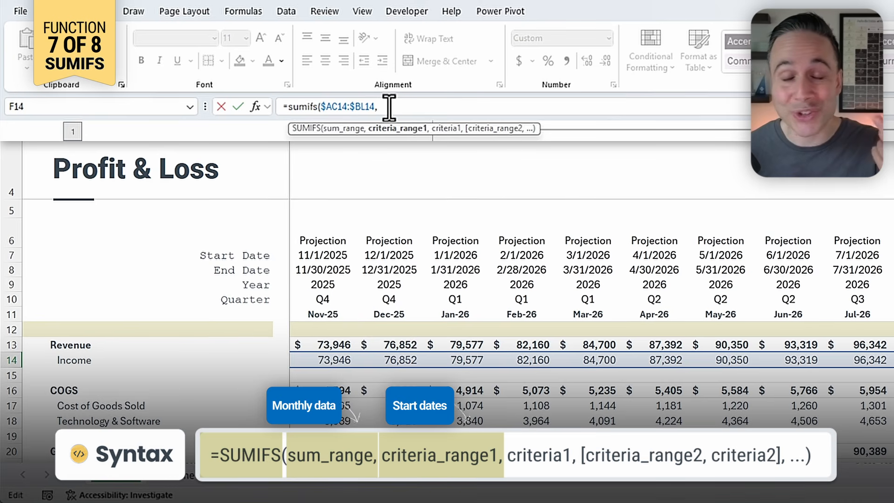
{"action": "left_click", "coordinate": [834, 216]}
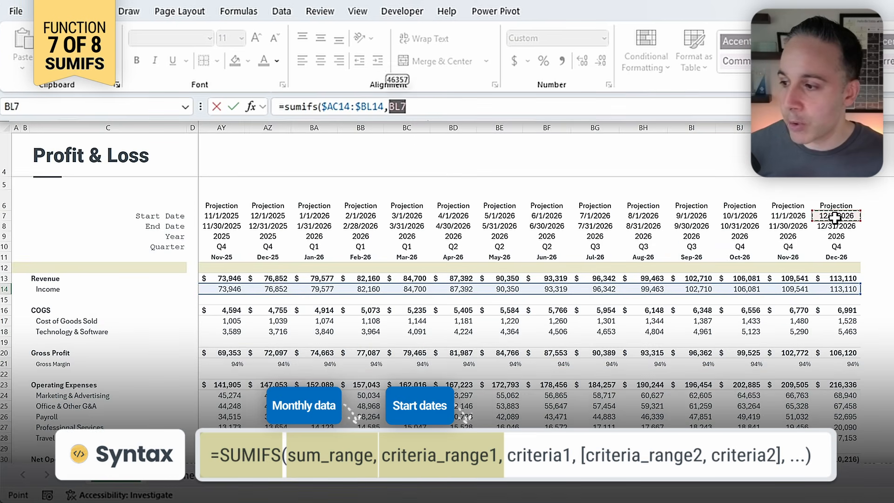
{"action": "key", "text": "ctrl+shift+Left"}
{"action": "key", "text": "F4"}
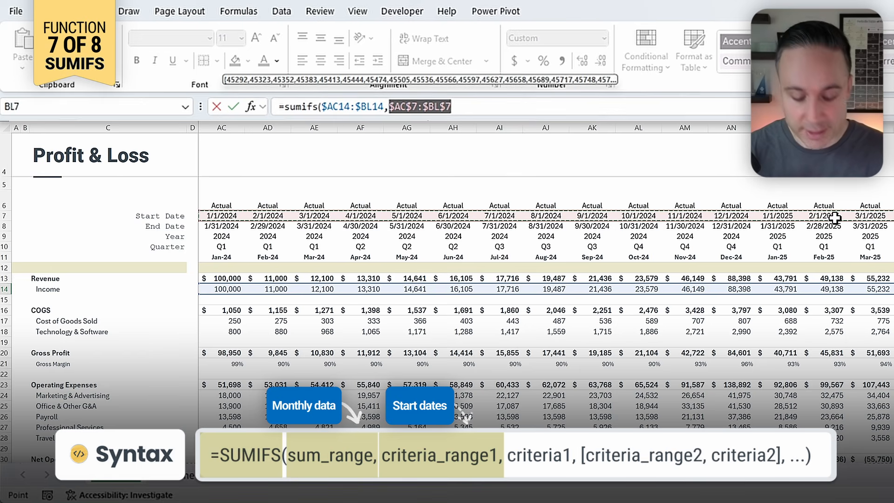
- Try to enter the YTD Income formula with the unquoted start-date criterion >=F$7
{"action": "type", "text": ",>="}
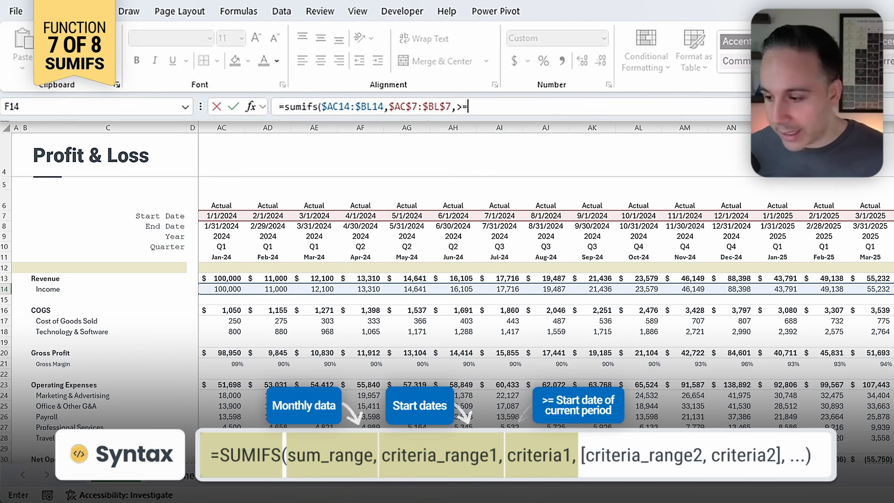
{"action": "scroll", "coordinate": [390, 347], "scroll_direction": "left", "scroll_amount": 8}
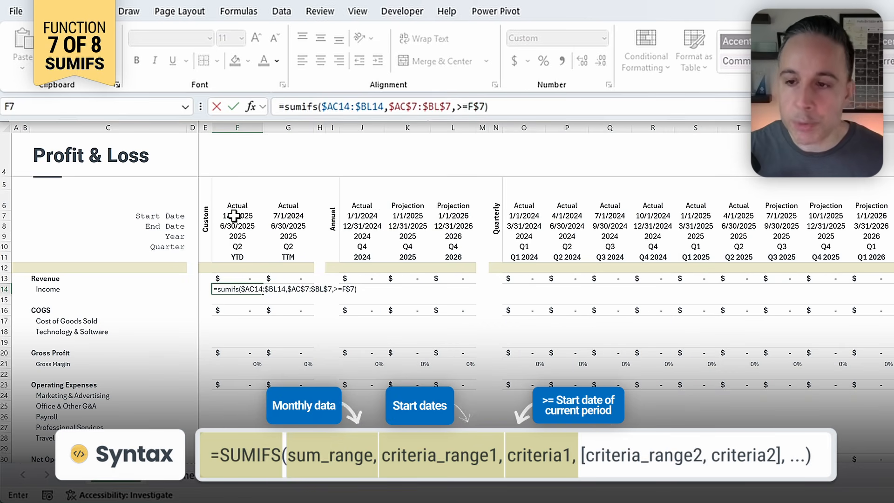
{"action": "key", "text": "Return"}
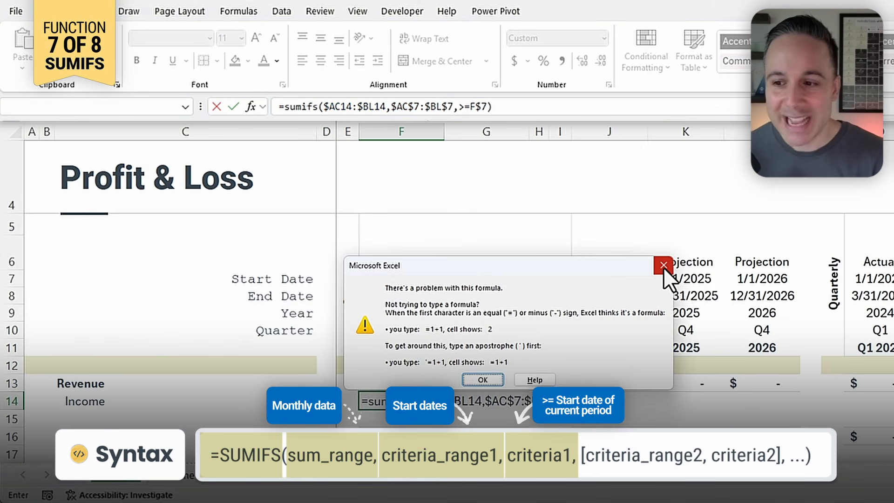
{"action": "left_click", "coordinate": [662, 265]}
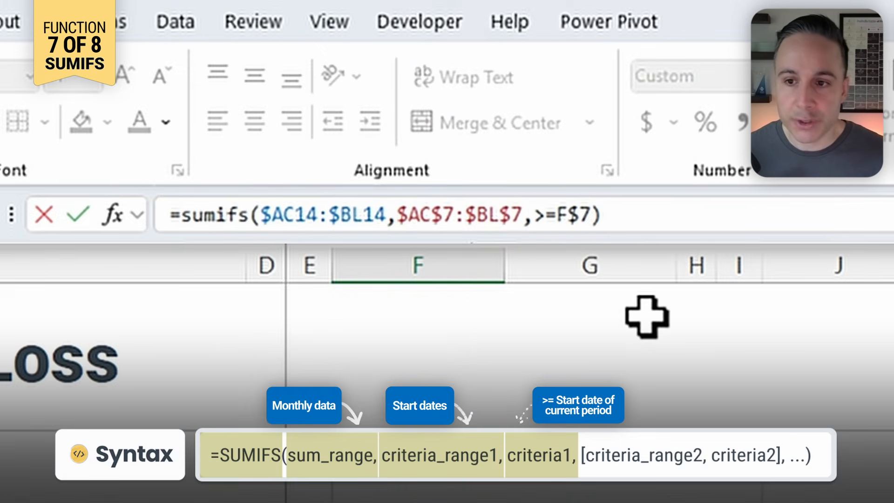
- Correct the start-date criterion to ">="&F$7 and enter the YTD Income formula
{"action": "type", "text": "\">="}
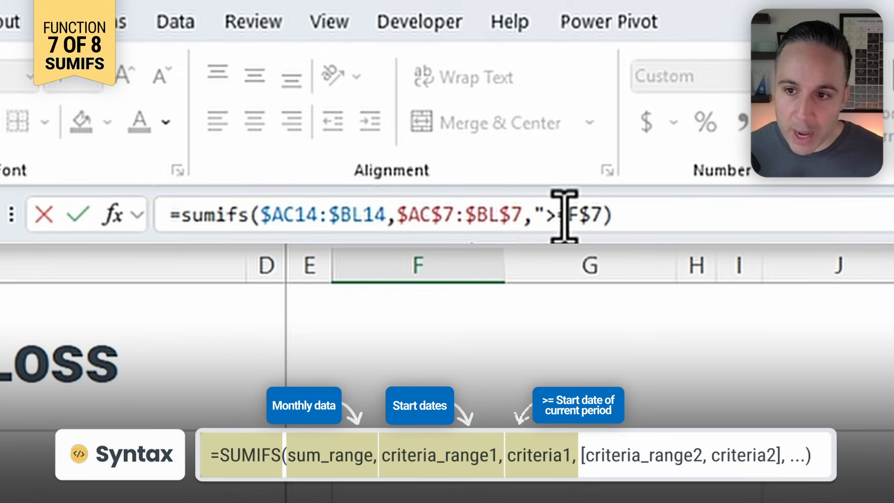
{"action": "type", "text": "\"&"}
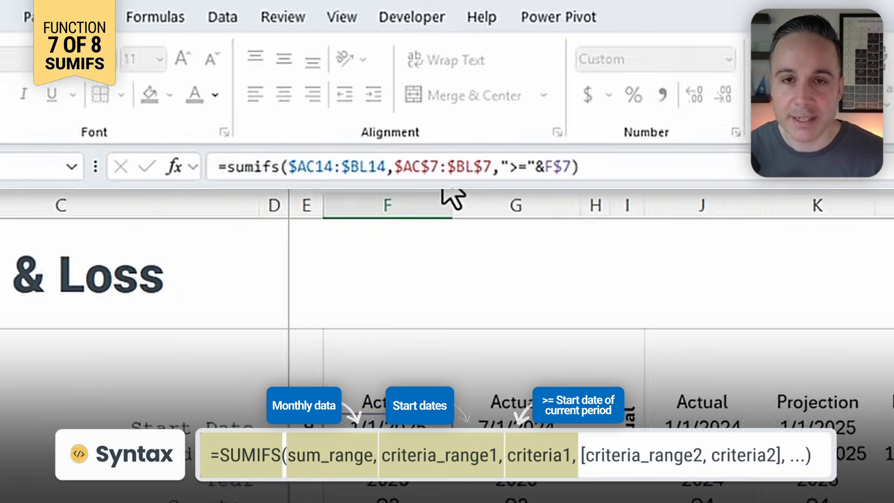
{"action": "key", "text": "Return"}
{"action": "key", "text": "Up"}
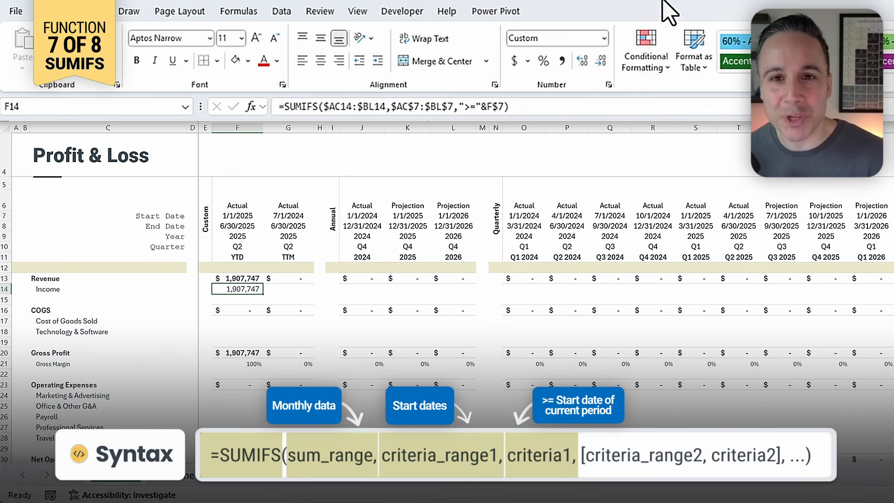
- Add the monthly End Date row, $AC$8:$BL$8, as the second criteria range of the YTD Income formula
{"action": "left_click", "coordinate": [503, 106]}
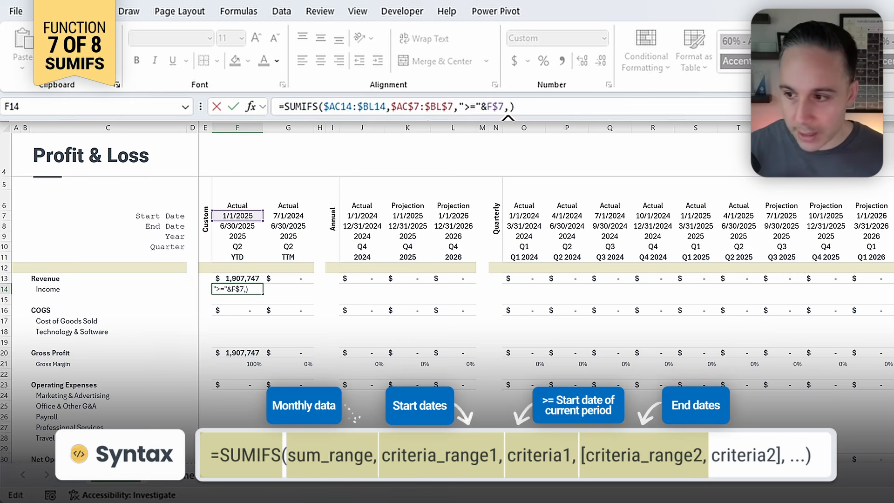
{"action": "scroll", "coordinate": [545, 279], "scroll_direction": "right", "scroll_amount": 6}
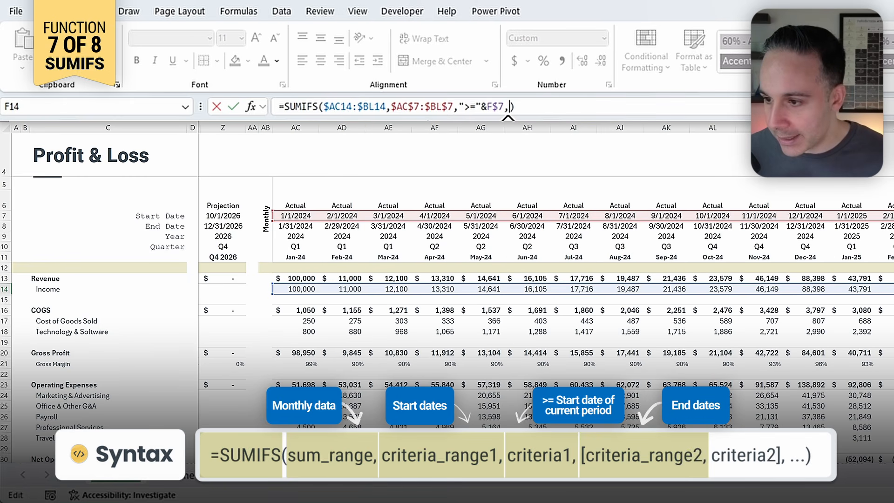
{"action": "left_click", "coordinate": [296, 227]}
{"action": "key", "text": "ctrl+shift+Right"}
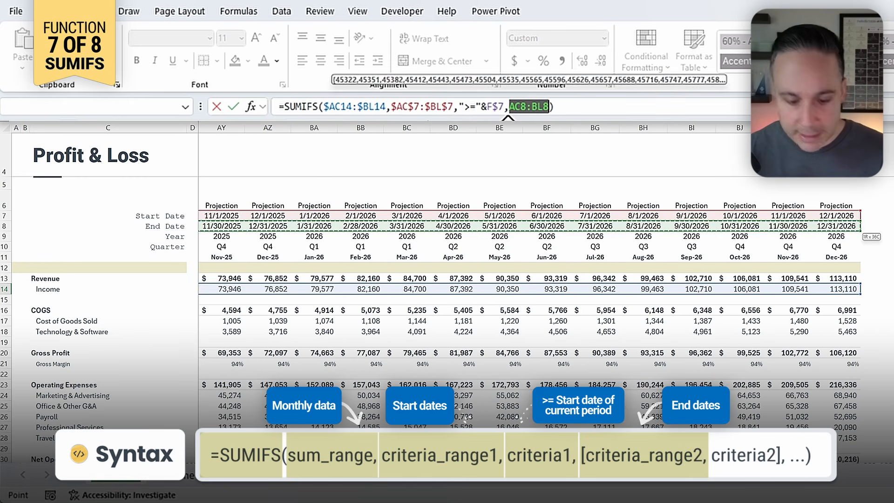
{"action": "key", "text": "F4"}
- Set the second criterion to "<="&F$8, the YTD end date, and enter the formula
{"action": "type", "text": ",\"<=\"&"}
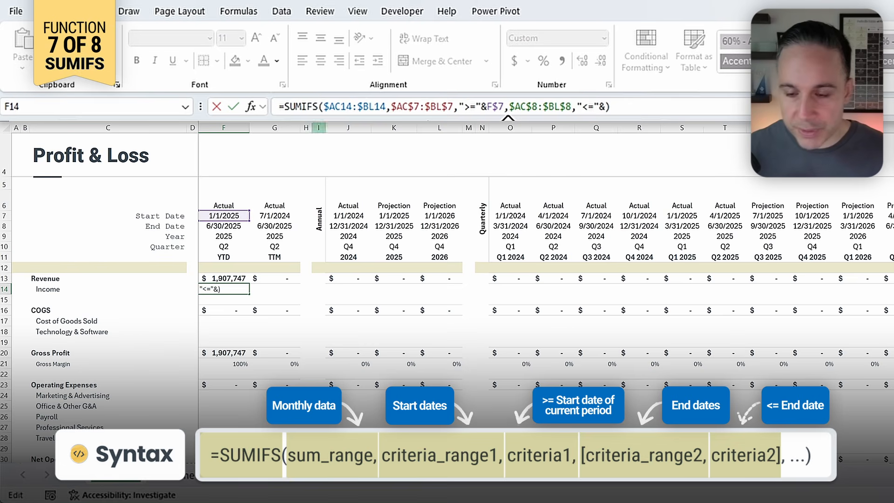
{"action": "left_click", "coordinate": [223, 226]}
{"action": "key", "text": "F4"}
{"action": "key", "text": "F4"}
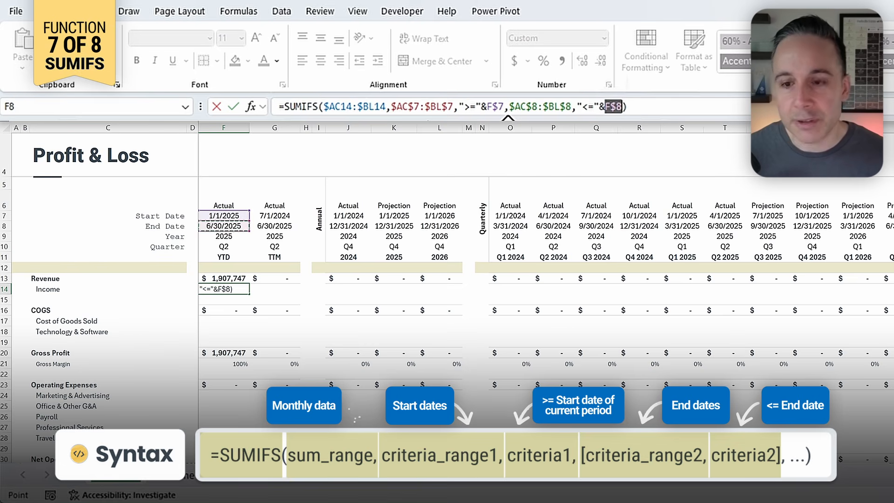
{"action": "key", "text": "Return"}
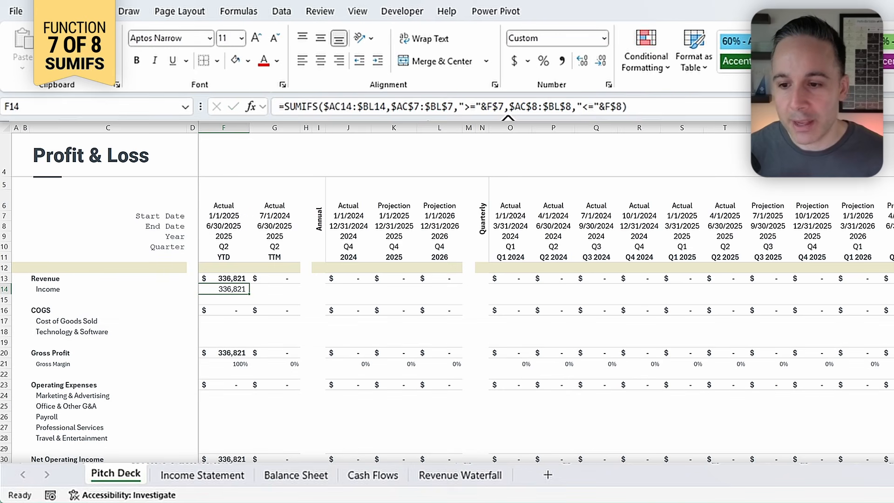
- Check the YTD Income result against the sum of the monthly Income figures from Jan-25 to Jun-25
{"action": "scroll", "coordinate": [466, 279], "scroll_direction": "right", "scroll_amount": 6}
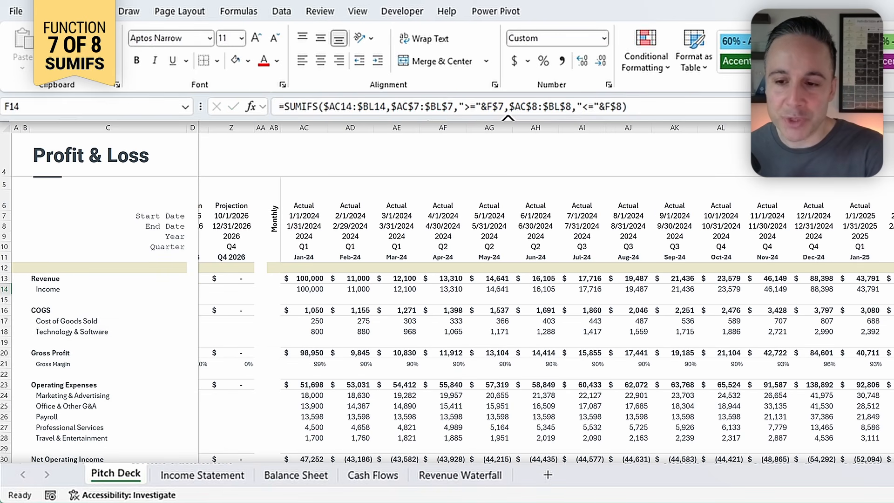
{"action": "scroll", "coordinate": [544, 293], "scroll_direction": "right", "scroll_amount": 3}
{"action": "left_click_drag", "start_coordinate": [715, 289], "coordinate": [480, 289]}
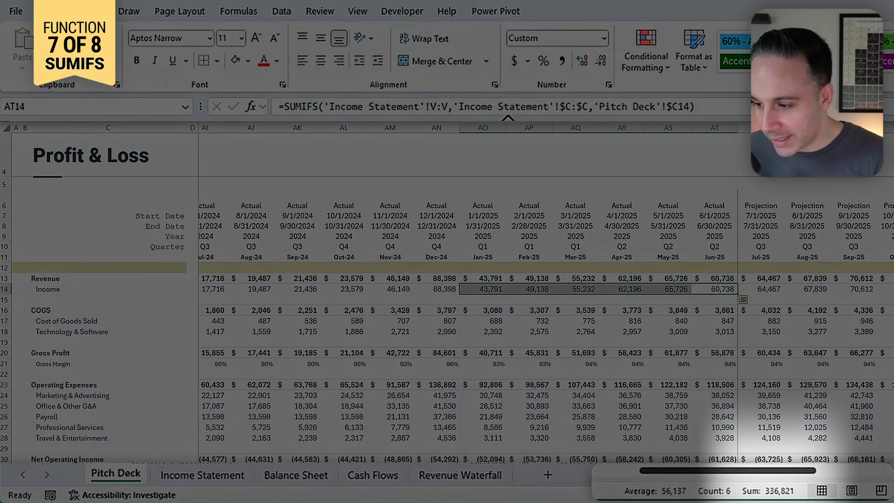
{"action": "scroll", "coordinate": [544, 293], "scroll_direction": "left", "scroll_amount": 9}
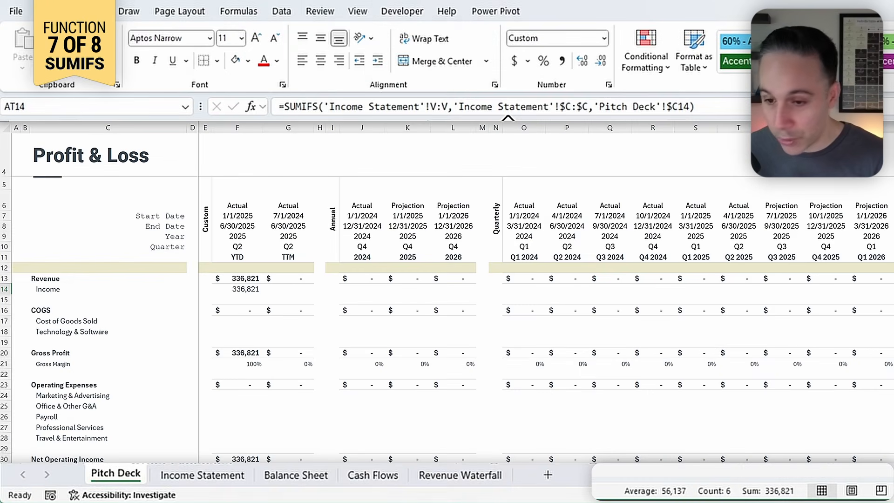
- Copy the YTD Income formula to the TTM column and the 2024, 2025 and 2026 annual columns
{"action": "left_click", "coordinate": [237, 289]}
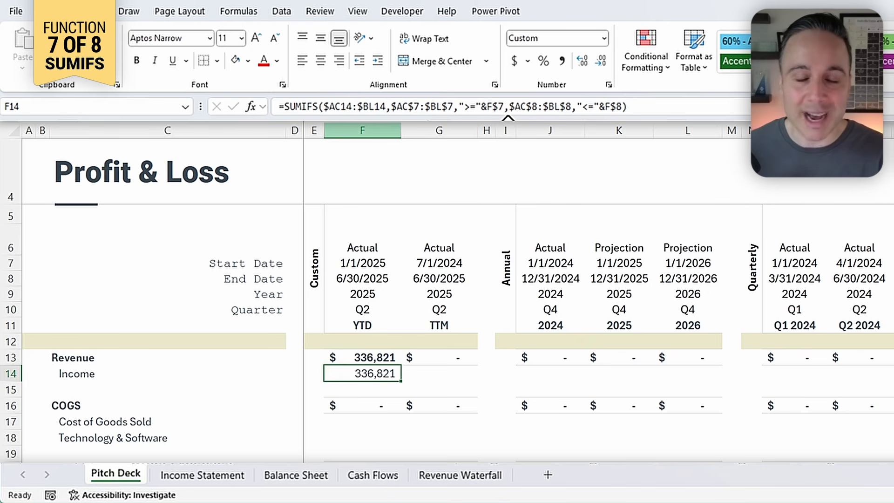
{"action": "key", "text": "ctrl+c"}
{"action": "key", "text": "shift+Right"}
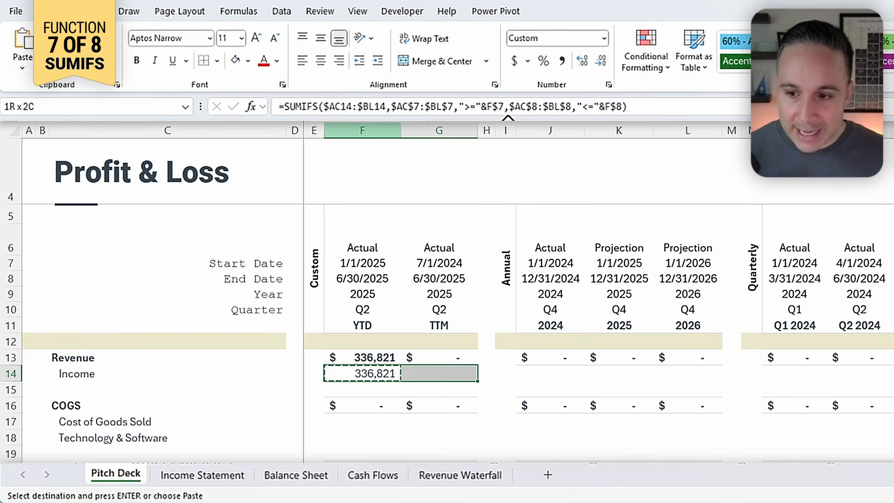
{"action": "key", "text": "ctrl+v"}
{"action": "key", "text": "Right"}
{"action": "key", "text": "Right"}
{"action": "key", "text": "Right"}
{"action": "key", "text": "Right"}
{"action": "key", "text": "shift+Right"}
{"action": "key", "text": "shift+Right"}
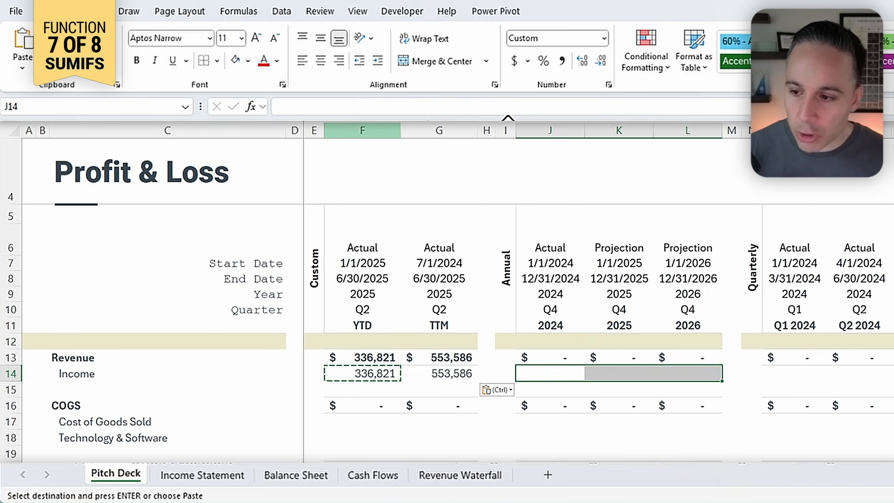
{"action": "key", "text": "ctrl+v"}
- Paste the Income formula across the quarterly columns from Q1 2024 to Q4 2026
{"action": "key", "text": "Right"}
{"action": "key", "text": "Right"}
{"action": "key", "text": "Right"}
{"action": "scroll", "coordinate": [447, 292], "scroll_direction": "down", "scroll_amount": 1, "text": "ctrl"}
{"action": "key", "text": "Right"}
{"action": "scroll", "coordinate": [447, 292], "scroll_direction": "down", "scroll_amount": 1, "text": "ctrl"}
{"action": "key", "text": "shift+Right"}
{"action": "key", "text": "shift+Right"}
{"action": "key", "text": "shift+Right"}
{"action": "key", "text": "shift+Right"}
{"action": "key", "text": "shift+Right"}
{"action": "key", "text": "shift+Right"}
{"action": "key", "text": "shift+Right"}
{"action": "key", "text": "shift+Right"}
{"action": "key", "text": "shift+Right"}
{"action": "key", "text": "shift+Right"}
{"action": "key", "text": "shift+Right"}
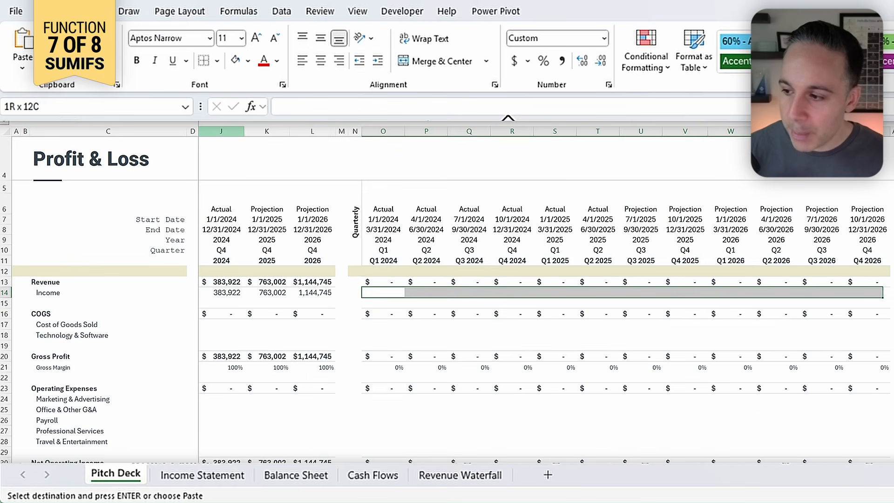
{"action": "key", "text": "ctrl+v"}
- Copy the Income formulas from YTD through Q4 2026 into the Cost of Goods Sold and Technology & Software rows
{"action": "key", "text": "Home"}
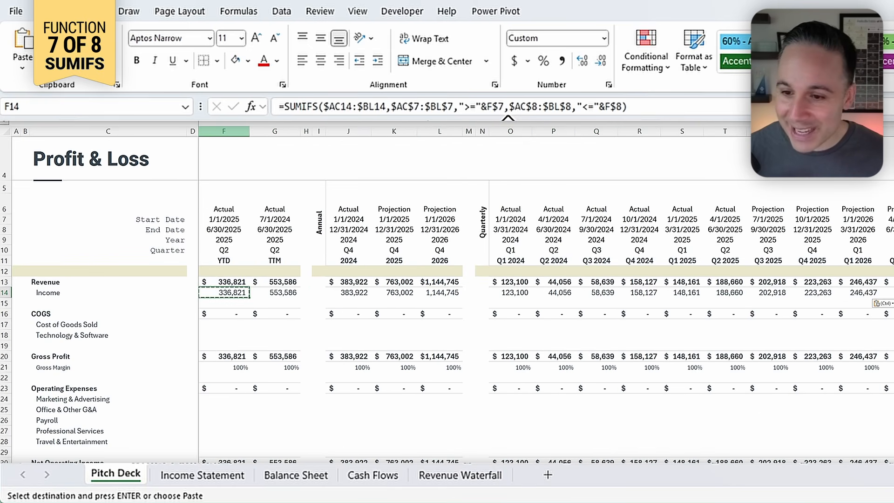
{"action": "key", "text": "shift+Right"}
{"action": "key", "text": "shift+Right"}
{"action": "key", "text": "shift+Right"}
{"action": "key", "text": "shift+Right"}
{"action": "key", "text": "shift+Right"}
{"action": "key", "text": "shift+Right"}
{"action": "key", "text": "shift+Right"}
{"action": "key", "text": "shift+Right"}
{"action": "key", "text": "shift+Right"}
{"action": "key", "text": "shift+Right"}
{"action": "key", "text": "shift+Right"}
{"action": "key", "text": "shift+Right"}
{"action": "key", "text": "shift+Right"}
{"action": "key", "text": "shift+Right"}
{"action": "key", "text": "shift+Right"}
{"action": "key", "text": "shift+Right"}
{"action": "key", "text": "shift+Right"}
{"action": "key", "text": "shift+Right"}
{"action": "key", "text": "shift+Right"}
{"action": "key", "text": "shift+Right"}
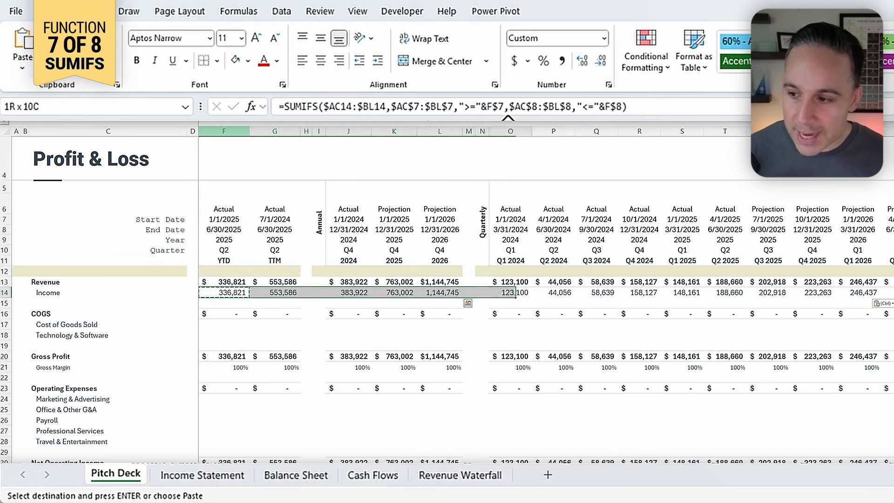
{"action": "key", "text": "ctrl+c"}
{"action": "key", "text": "Down"}
{"action": "key", "text": "Down"}
{"action": "key", "text": "Down"}
{"action": "key", "text": "ctrl+v"}
{"action": "key", "text": "Down"}
{"action": "key", "text": "ctrl+v"}
- Paste the copied period formulas into the five operating expense rows, from Marketing & Advertising through Travel & Entertainment
{"action": "key", "text": "Down"}
{"action": "key", "text": "Down"}
{"action": "key", "text": "Down"}
{"action": "key", "text": "Down"}
{"action": "key", "text": "Down"}
{"action": "key", "text": "Down"}
{"action": "key", "text": "shift+Down"}
{"action": "key", "text": "shift+Down"}
{"action": "key", "text": "shift+Down"}
{"action": "key", "text": "shift+Down"}
{"action": "key", "text": "ctrl+v"}
- Paste the copied period formulas into the Other Income, Depreciation & Amortization and Other Expense rows
{"action": "scroll", "coordinate": [545, 301], "scroll_direction": "down", "scroll_amount": 2}
{"action": "left_click", "coordinate": [224, 399]}
{"action": "key", "text": "ctrl+v"}
{"action": "left_click", "coordinate": [223, 431]}
{"action": "key", "text": "ctrl+v"}
{"action": "left_click", "coordinate": [224, 442]}
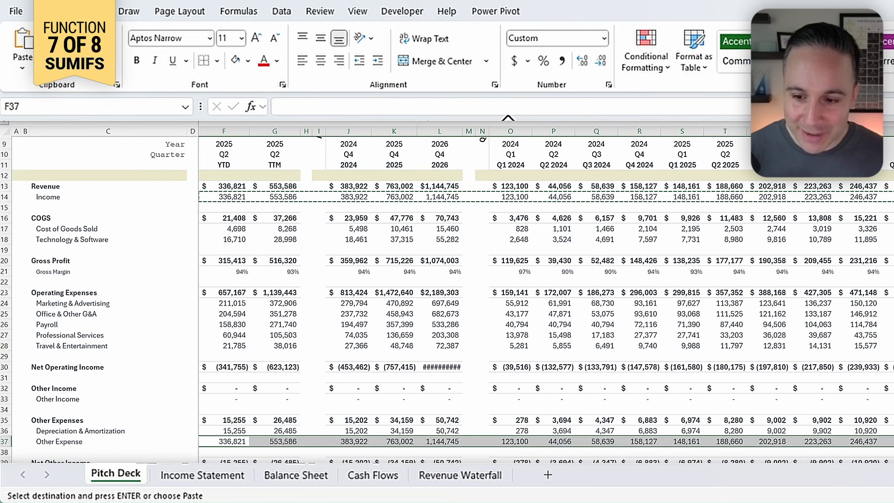